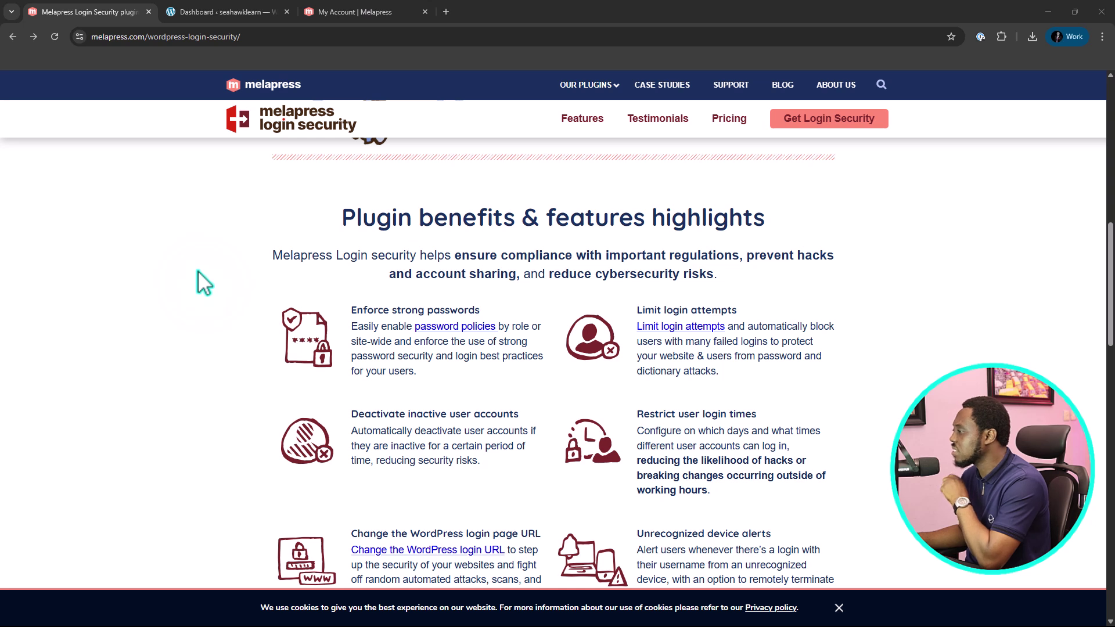
Highlight the 'Enforce strong passwords' and 'Limit login attempts' headings on the Login Security page
{"action": "left_click", "coordinate": [355, 312]}
{"action": "left_click_drag", "start_coordinate": [366, 314], "coordinate": [484, 312]}
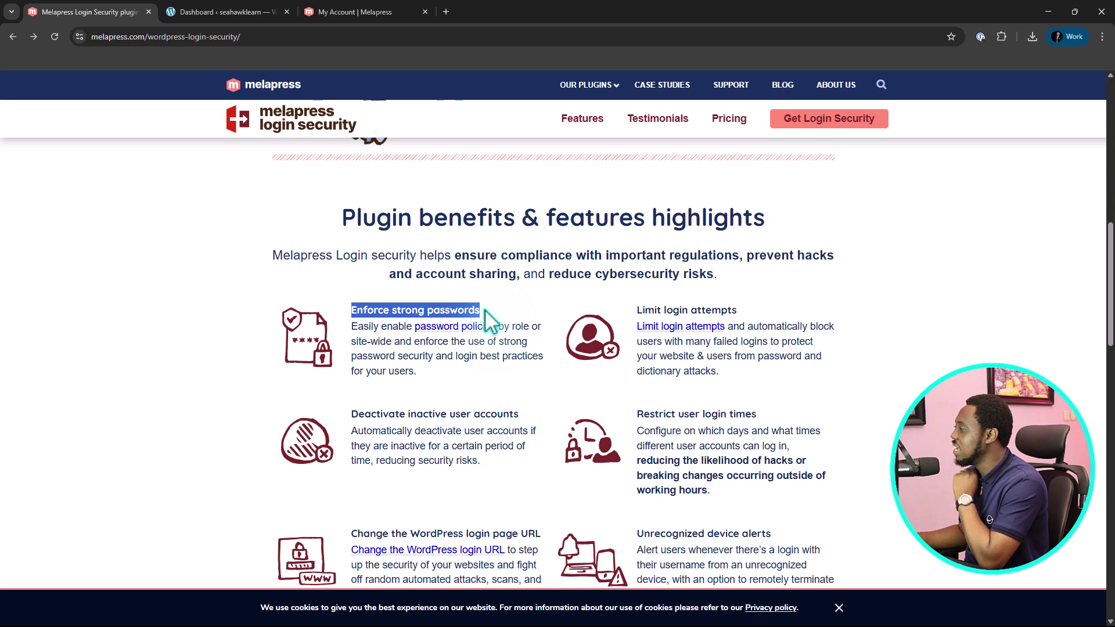
{"action": "left_click", "coordinate": [632, 310]}
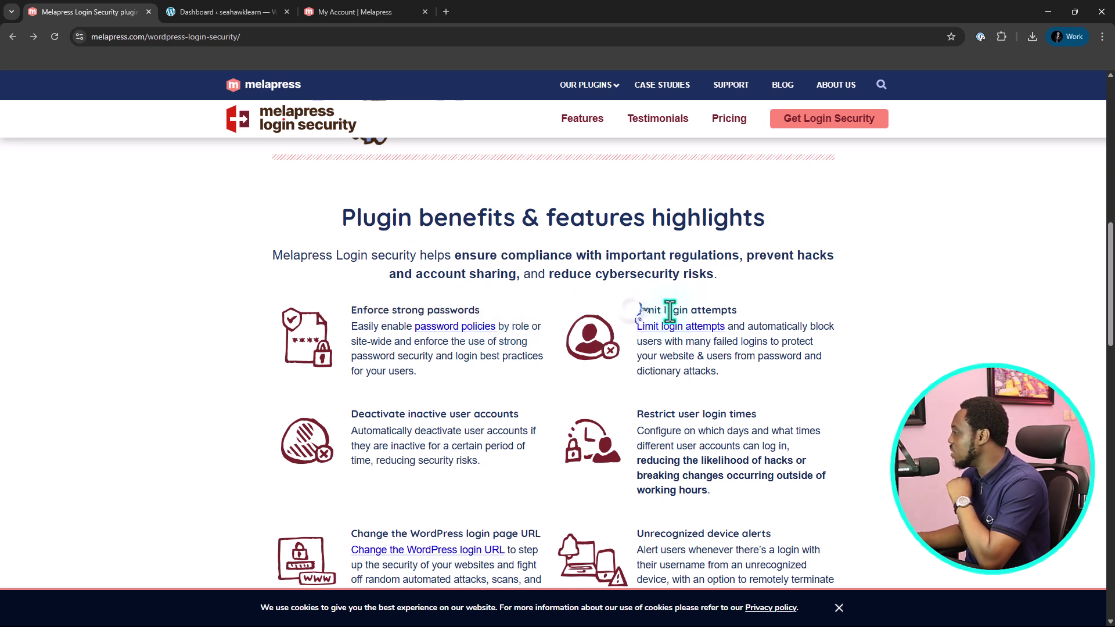
{"action": "left_click_drag", "start_coordinate": [671, 312], "coordinate": [747, 312]}
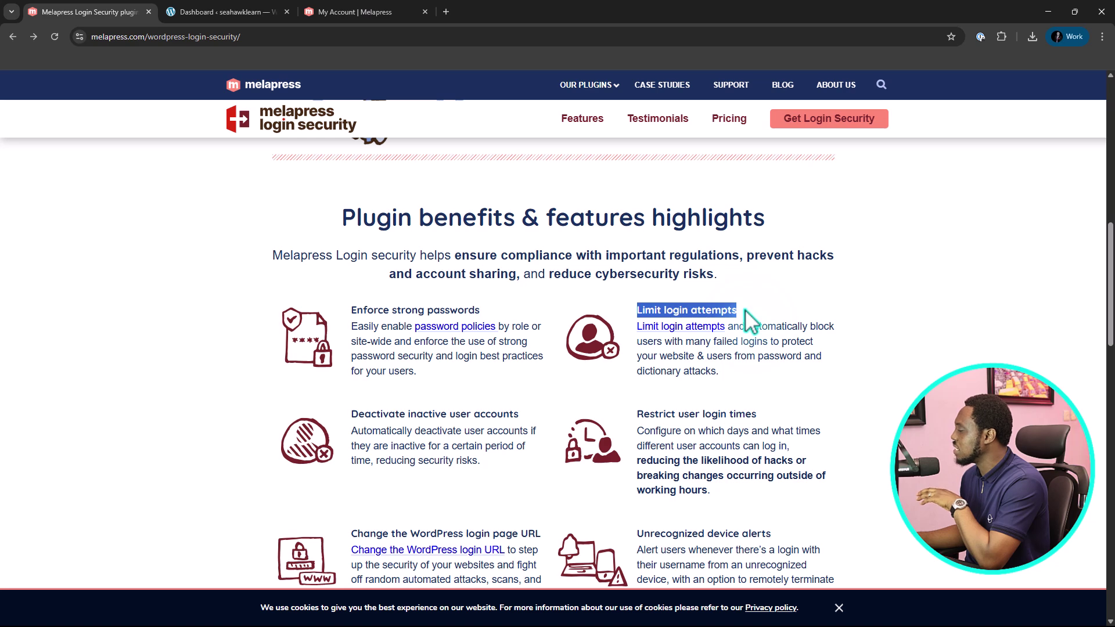
{"action": "scroll", "coordinate": [750, 319], "scroll_direction": "down", "scroll_amount": 2}
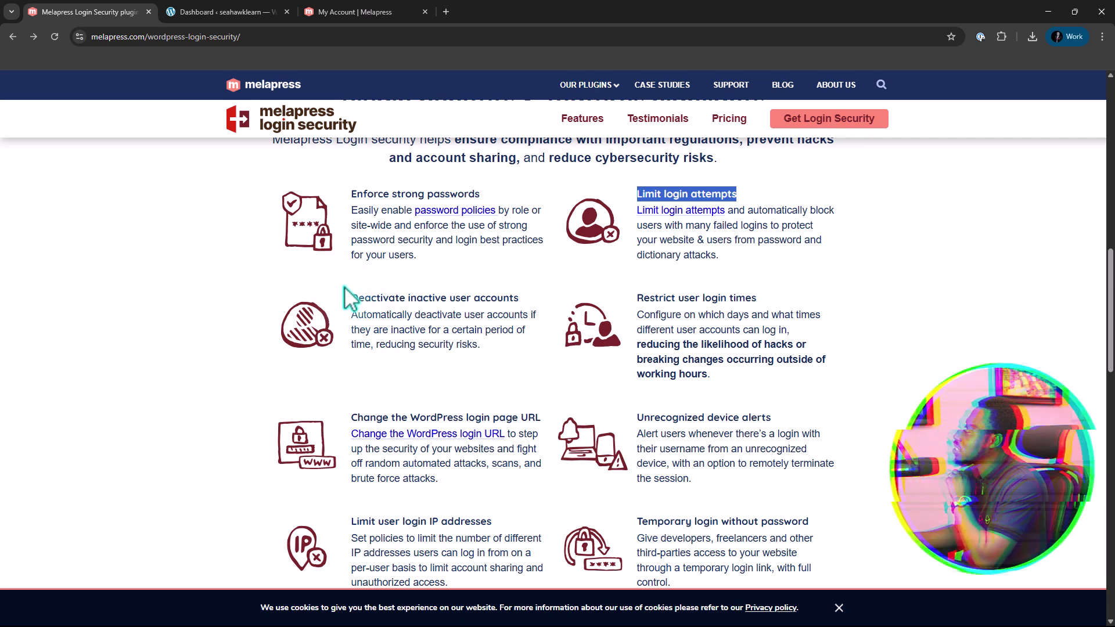
{"action": "scroll", "coordinate": [351, 299], "scroll_direction": "down", "scroll_amount": 2}
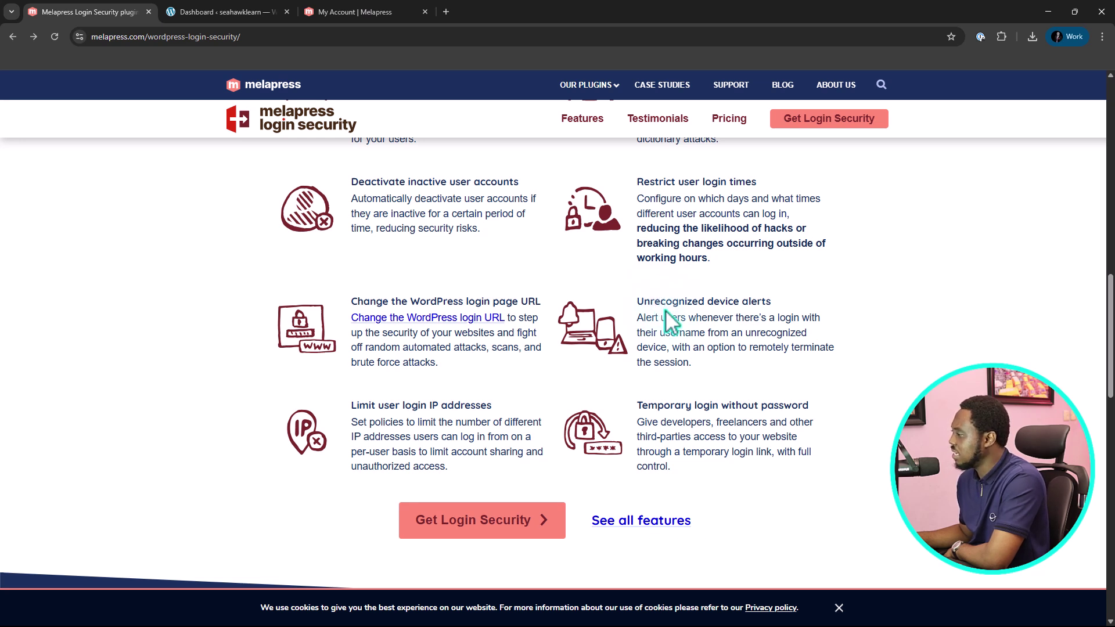
Scroll down the Login Security page, then back up to its 'Login security for WordPress' introduction
{"action": "scroll", "coordinate": [664, 309], "scroll_direction": "down", "scroll_amount": 1}
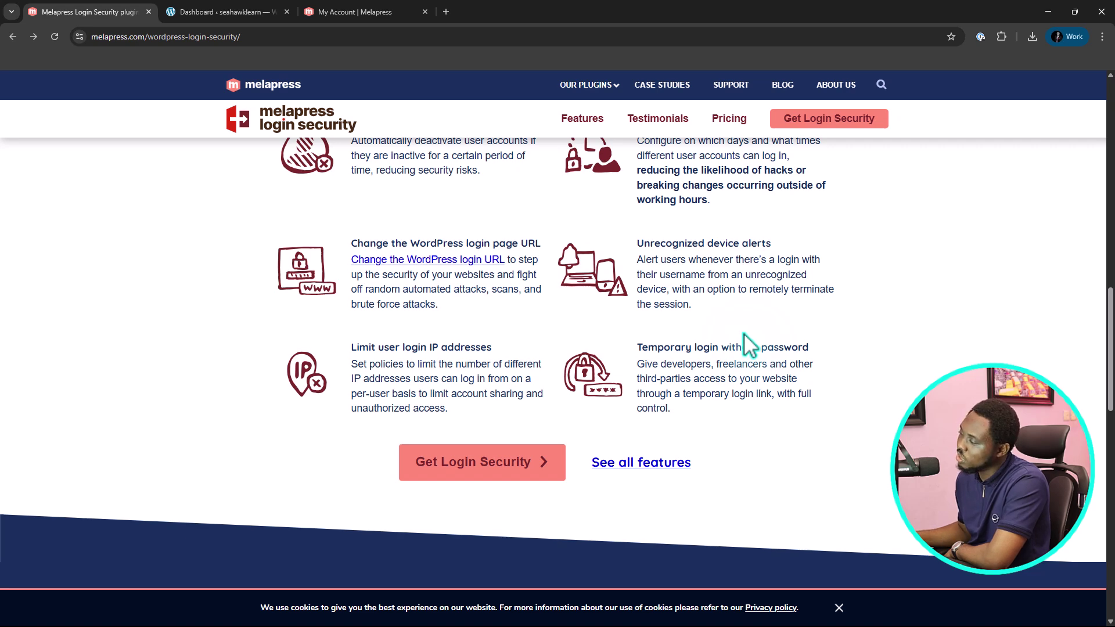
{"action": "scroll", "coordinate": [652, 436], "scroll_direction": "down", "scroll_amount": 1}
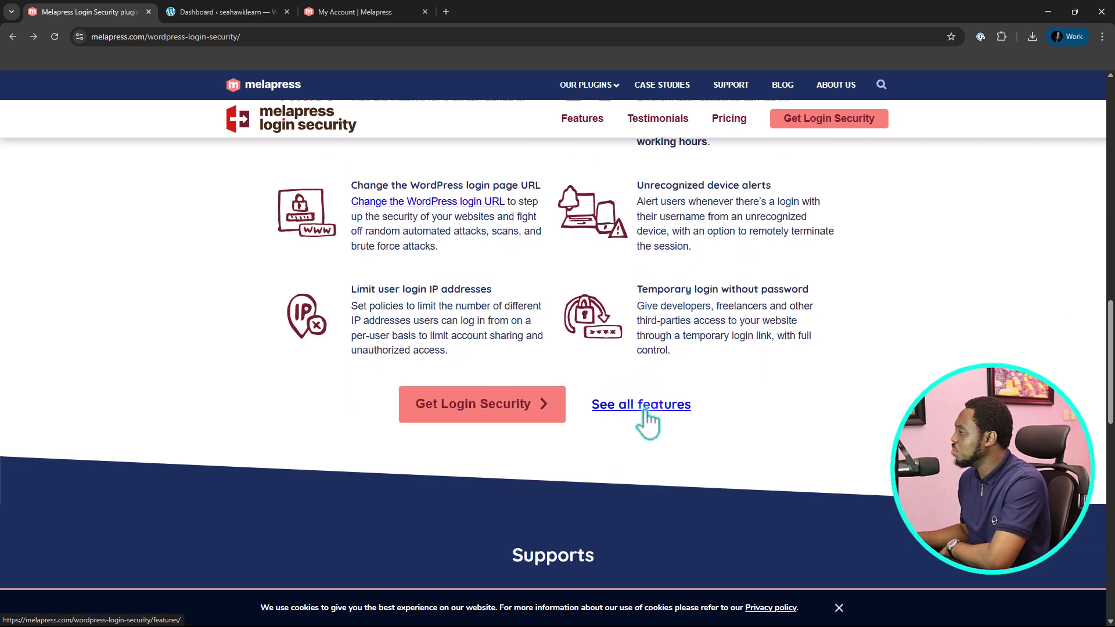
{"action": "scroll", "coordinate": [647, 424], "scroll_direction": "up", "scroll_amount": 10}
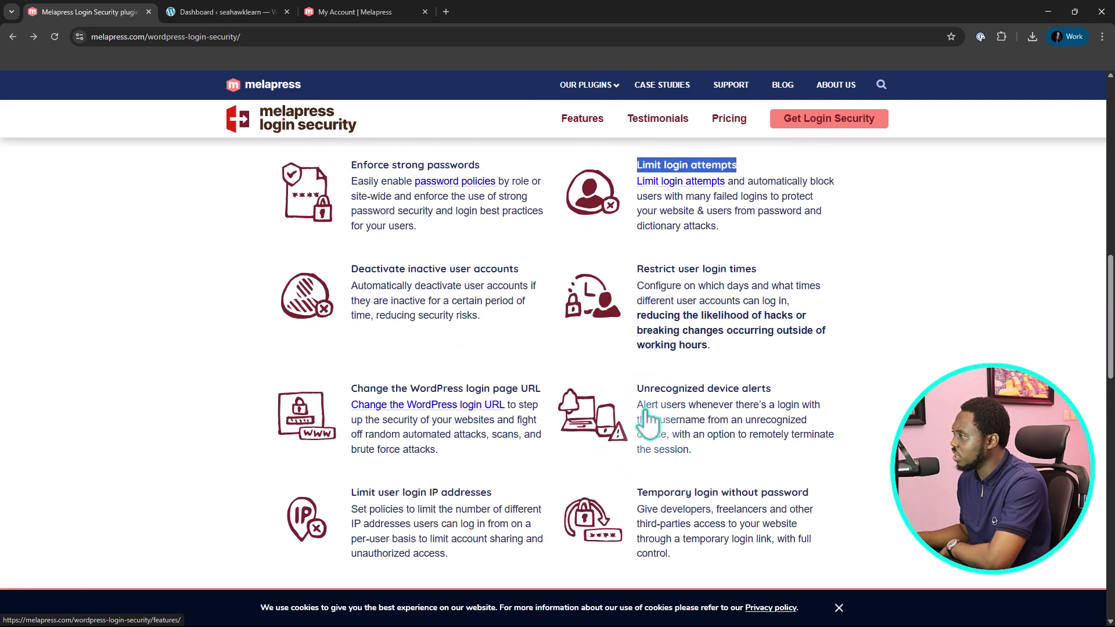
{"action": "scroll", "coordinate": [648, 421], "scroll_direction": "up", "scroll_amount": 7}
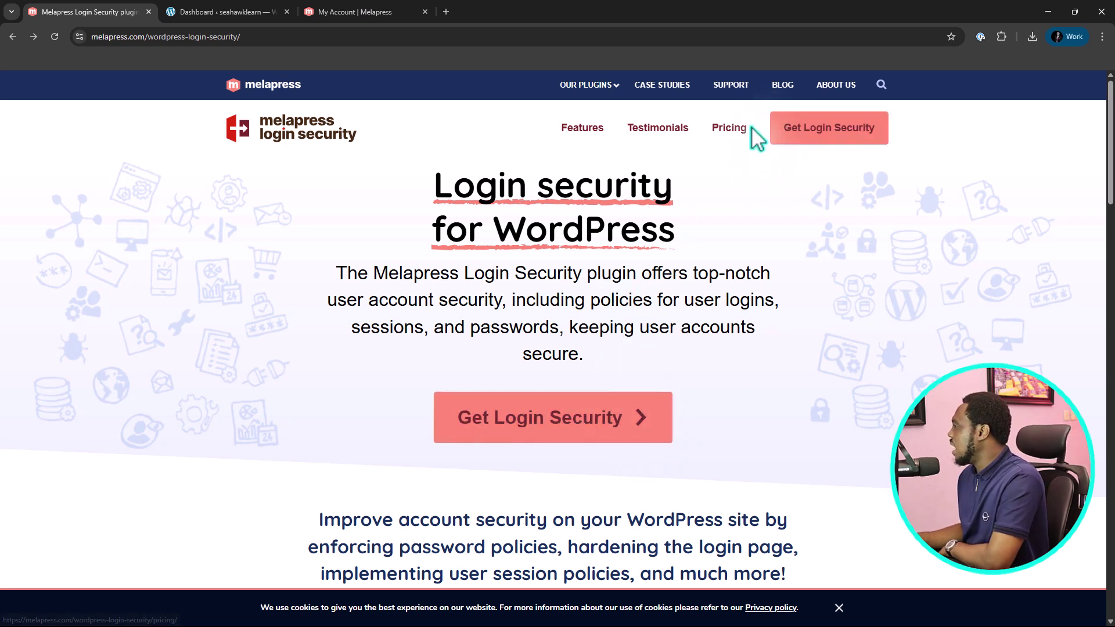
Go to Login Security Pricing and browse the Enterprise €49, Premium €39 and Free plans
{"action": "left_click", "coordinate": [735, 127]}
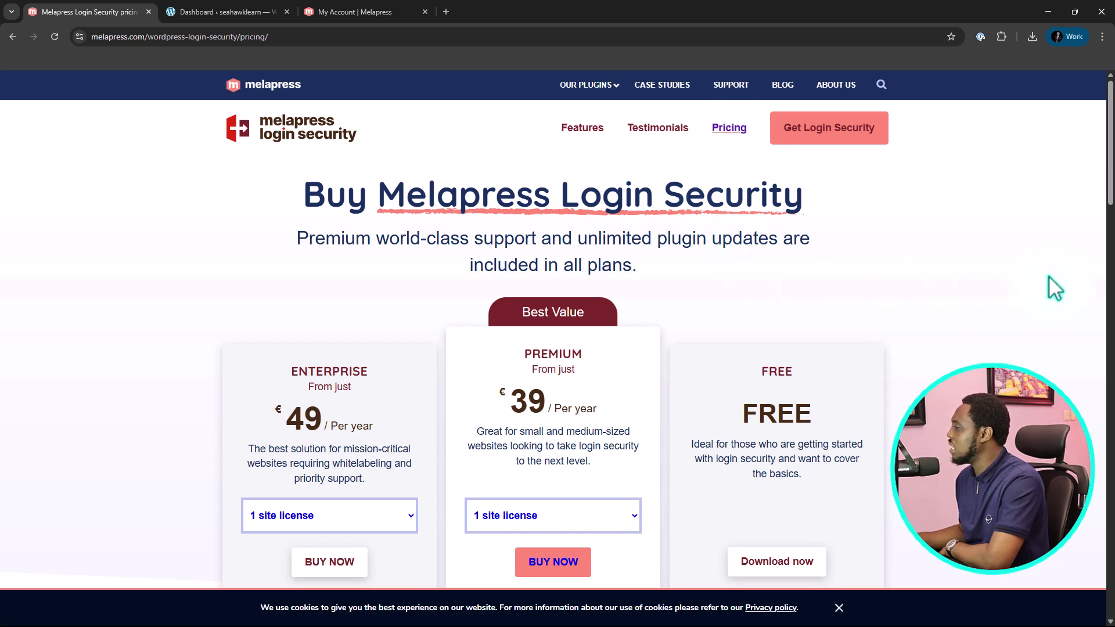
{"action": "scroll", "coordinate": [1056, 290], "scroll_direction": "down", "scroll_amount": 2}
{"action": "scroll", "coordinate": [1056, 289], "scroll_direction": "down", "scroll_amount": 2}
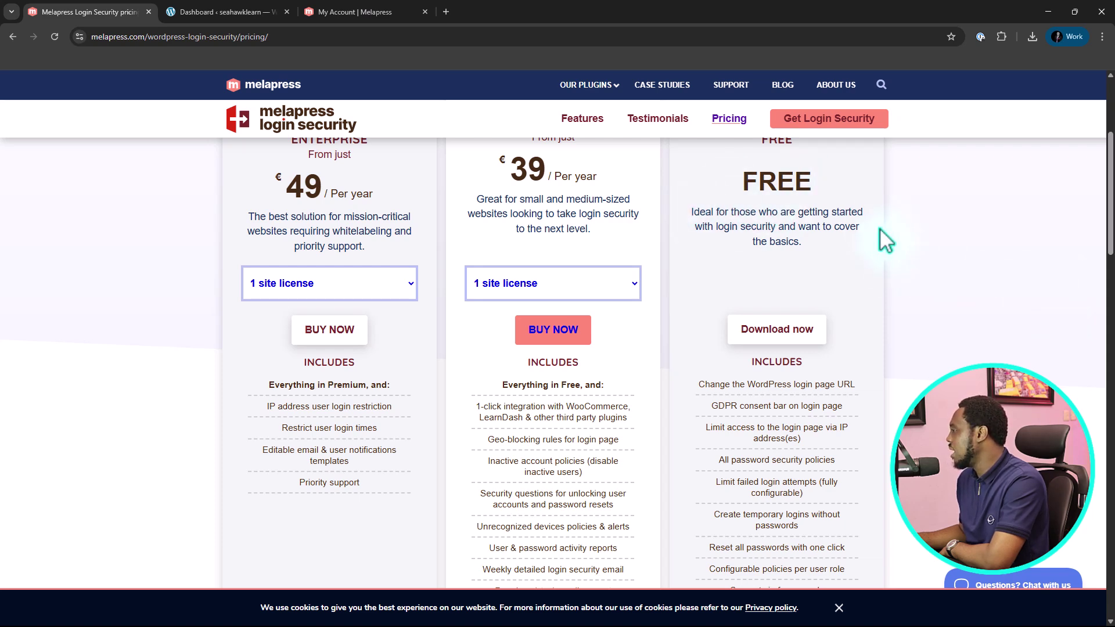
{"action": "scroll", "coordinate": [884, 241], "scroll_direction": "down", "scroll_amount": 2}
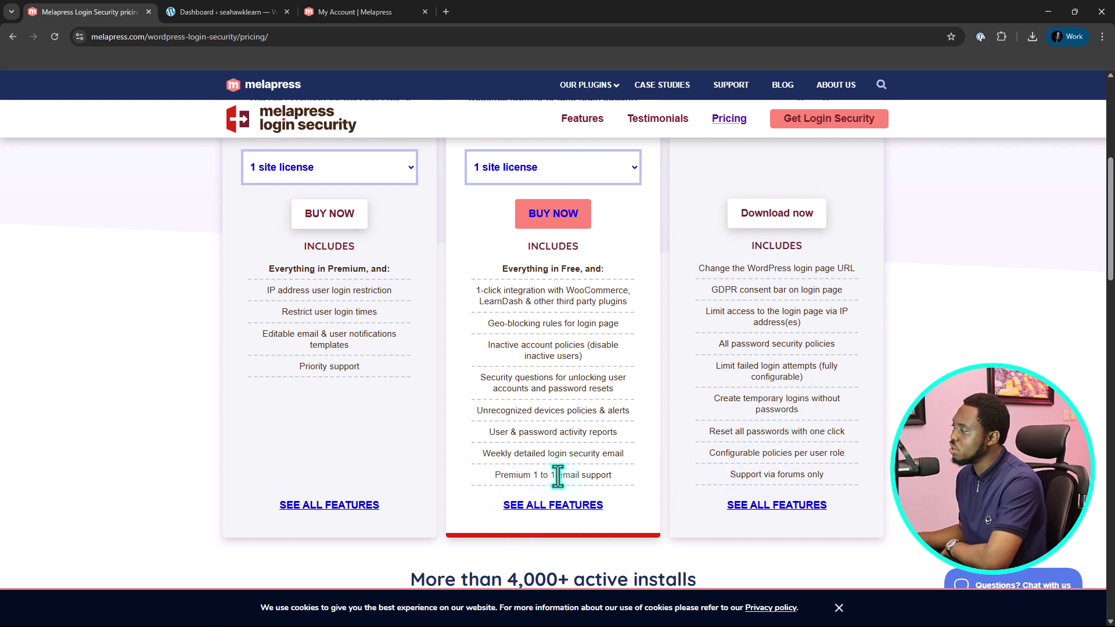
{"action": "scroll", "coordinate": [598, 473], "scroll_direction": "up", "scroll_amount": 3}
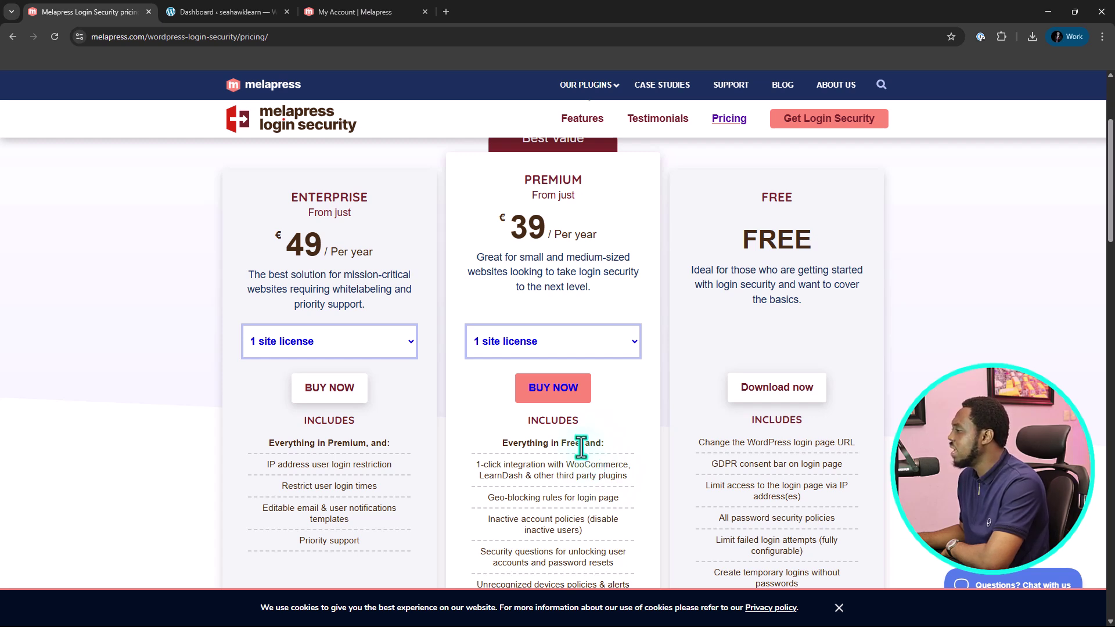
{"action": "scroll", "coordinate": [576, 443], "scroll_direction": "down", "scroll_amount": 3}
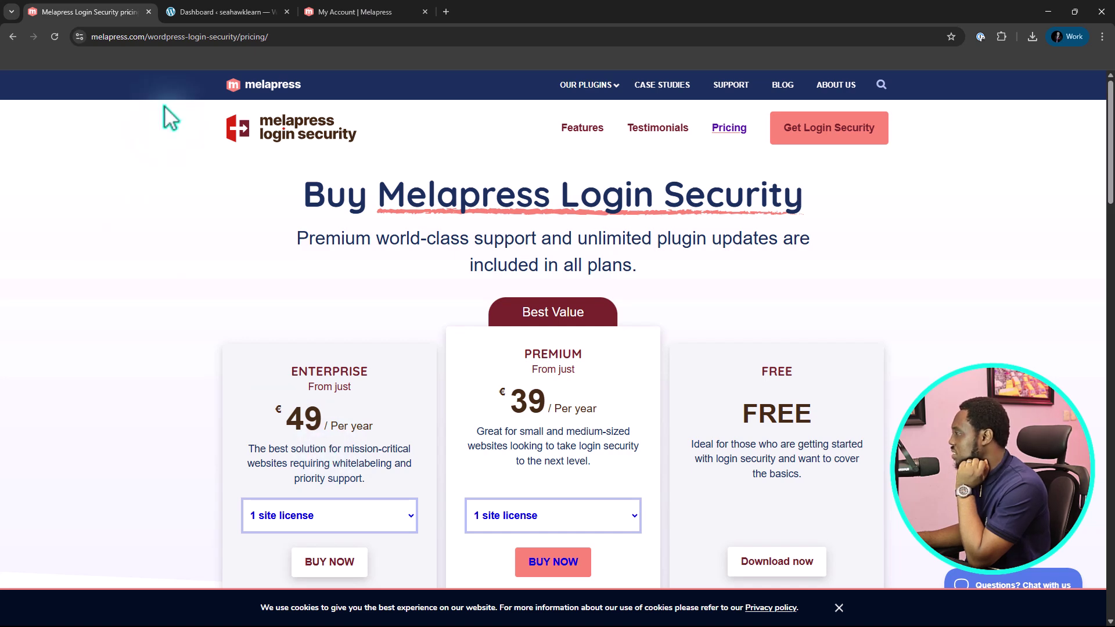
In the WordPress dashboard, search the plugin directory for Melapress Login Security and install it
{"action": "left_click", "coordinate": [229, 12]}
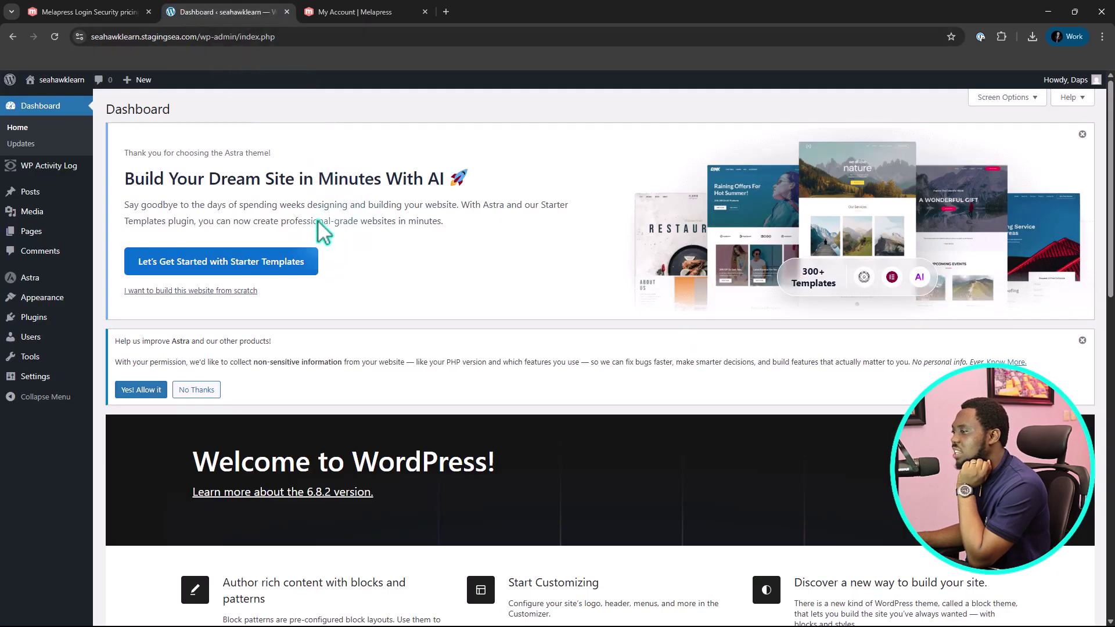
{"action": "mouse_move", "coordinate": [34, 328]}
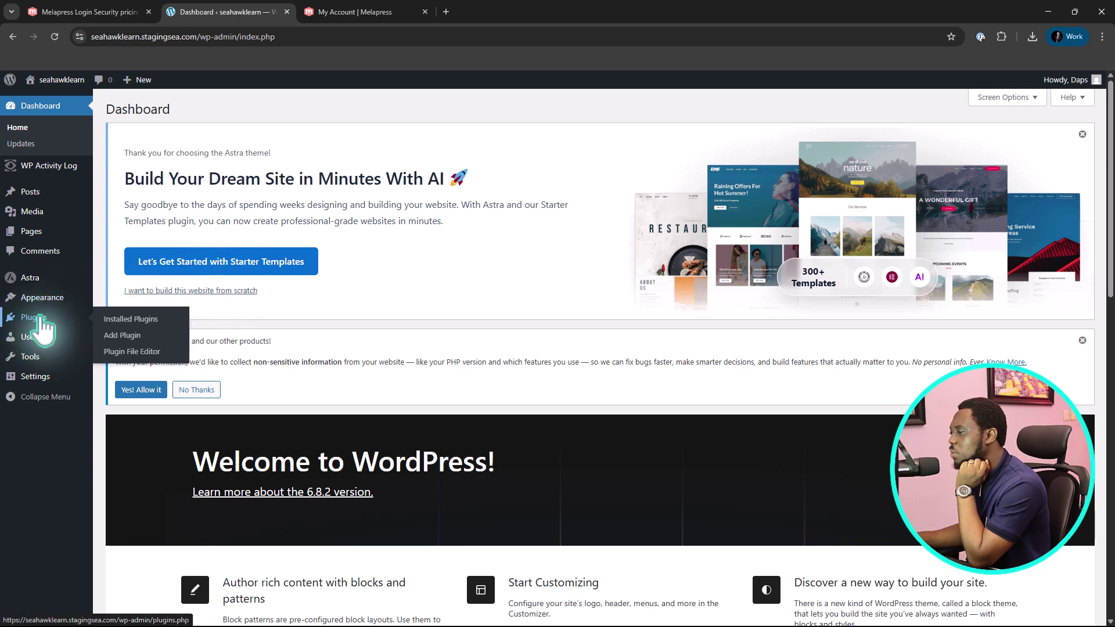
{"action": "left_click", "coordinate": [121, 337]}
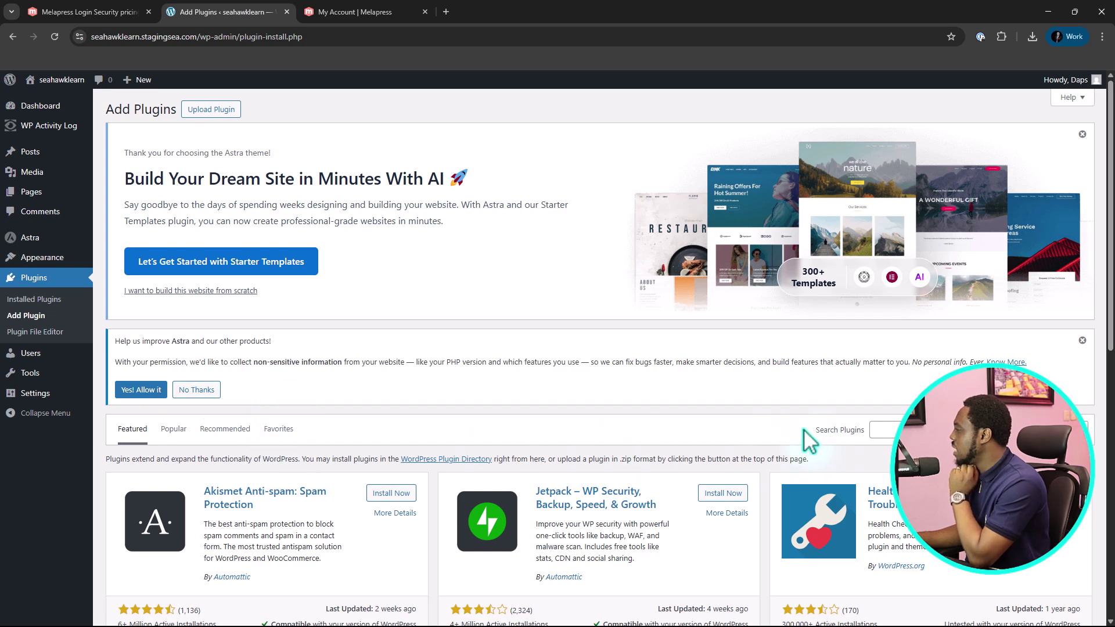
{"action": "left_click", "coordinate": [892, 431]}
{"action": "type", "text": "Melapress Login Security"}
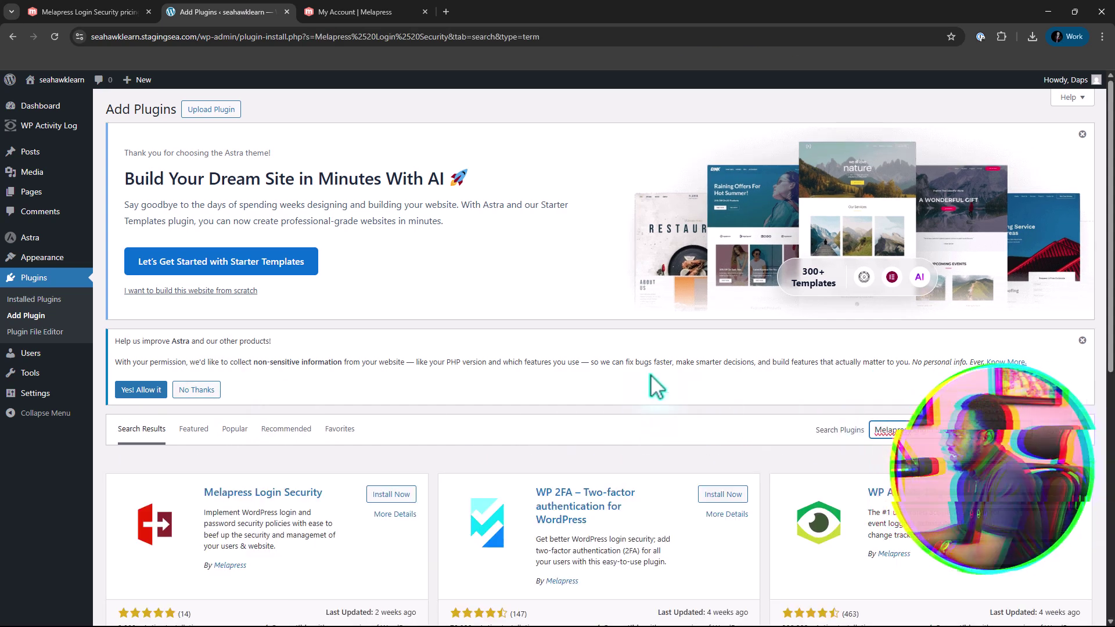
{"action": "scroll", "coordinate": [651, 378], "scroll_direction": "down", "scroll_amount": 3}
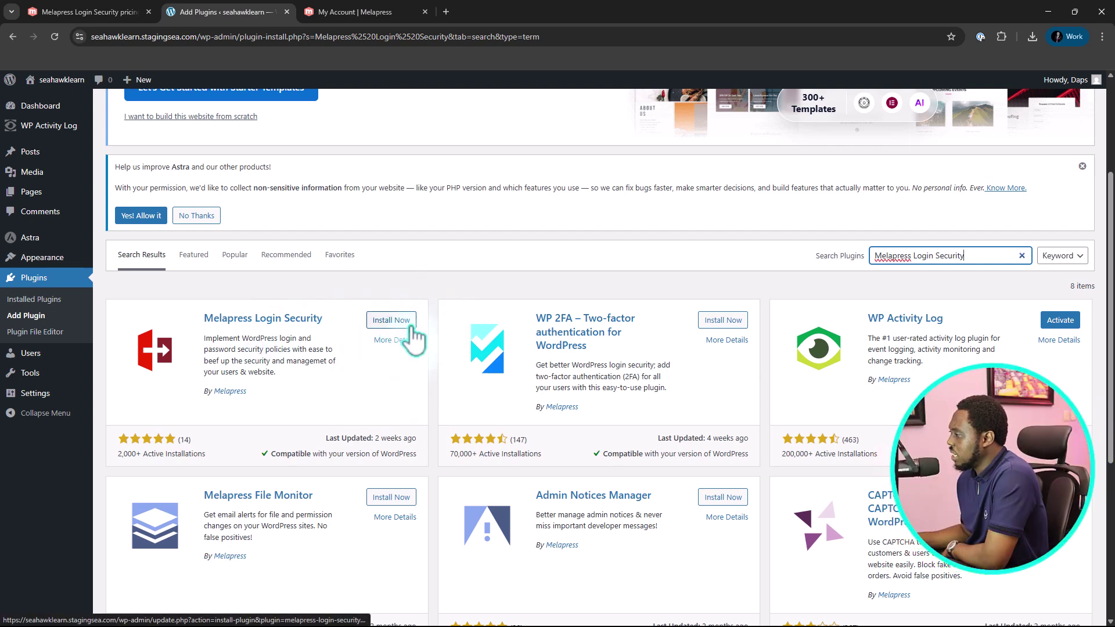
{"action": "left_click", "coordinate": [391, 321]}
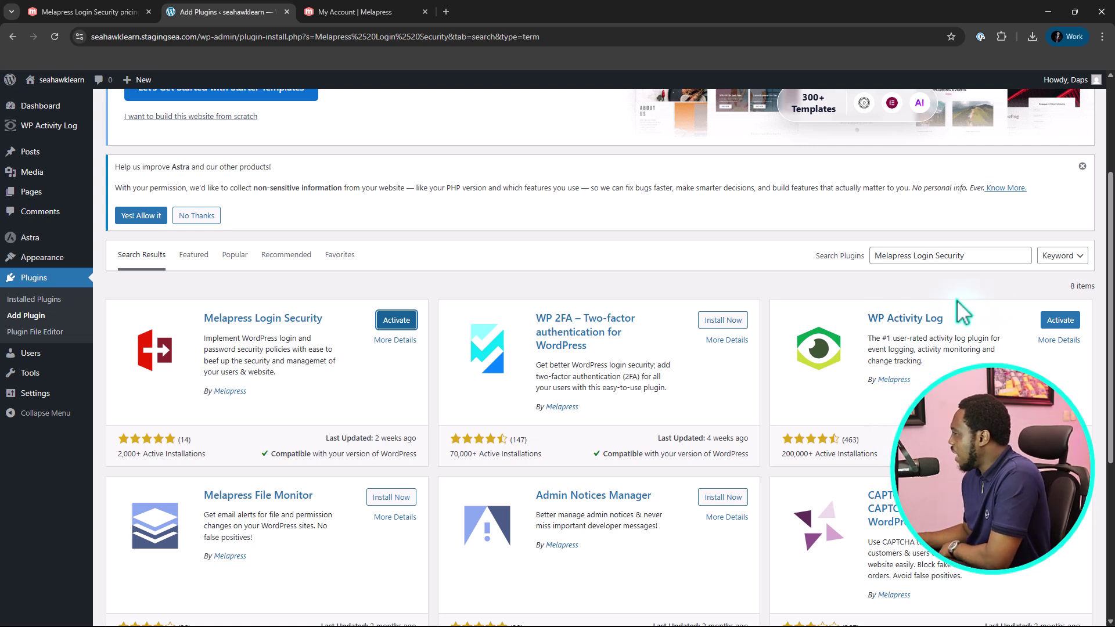
Activate the newly installed Melapress Login Security plugin
{"action": "mouse_move", "coordinate": [65, 128]}
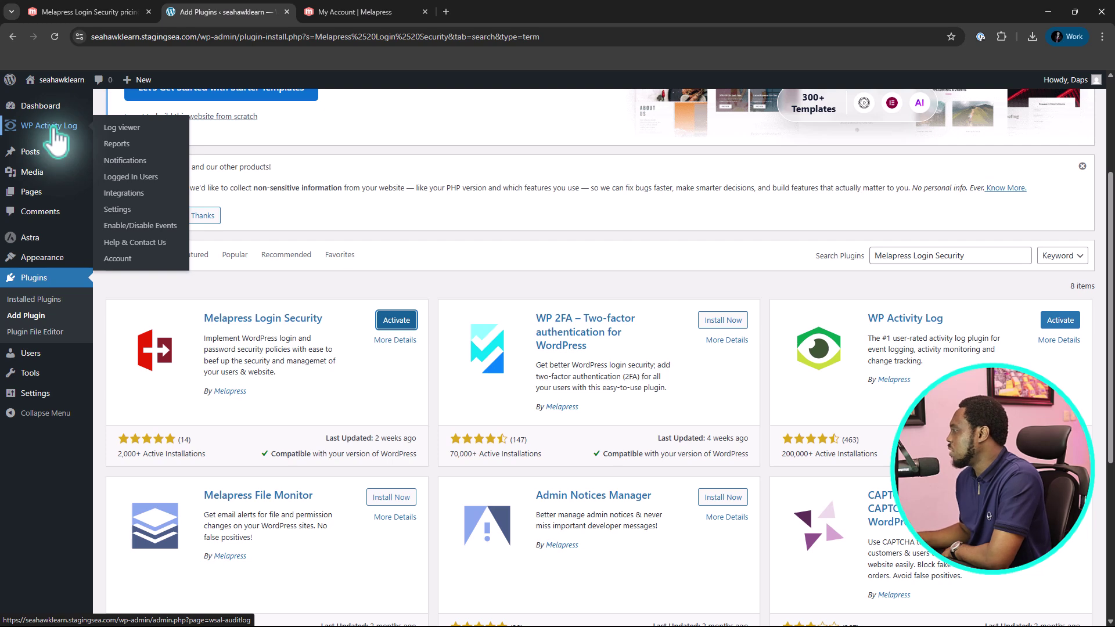
{"action": "scroll", "coordinate": [480, 286], "scroll_direction": "down", "scroll_amount": 2}
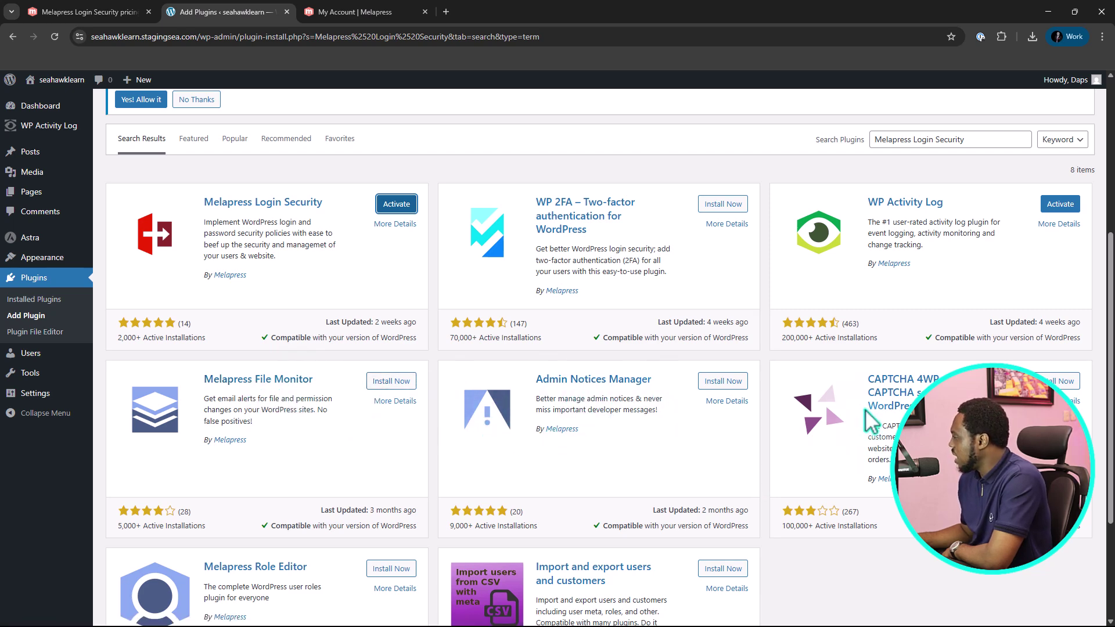
{"action": "scroll", "coordinate": [933, 375], "scroll_direction": "down", "scroll_amount": 3}
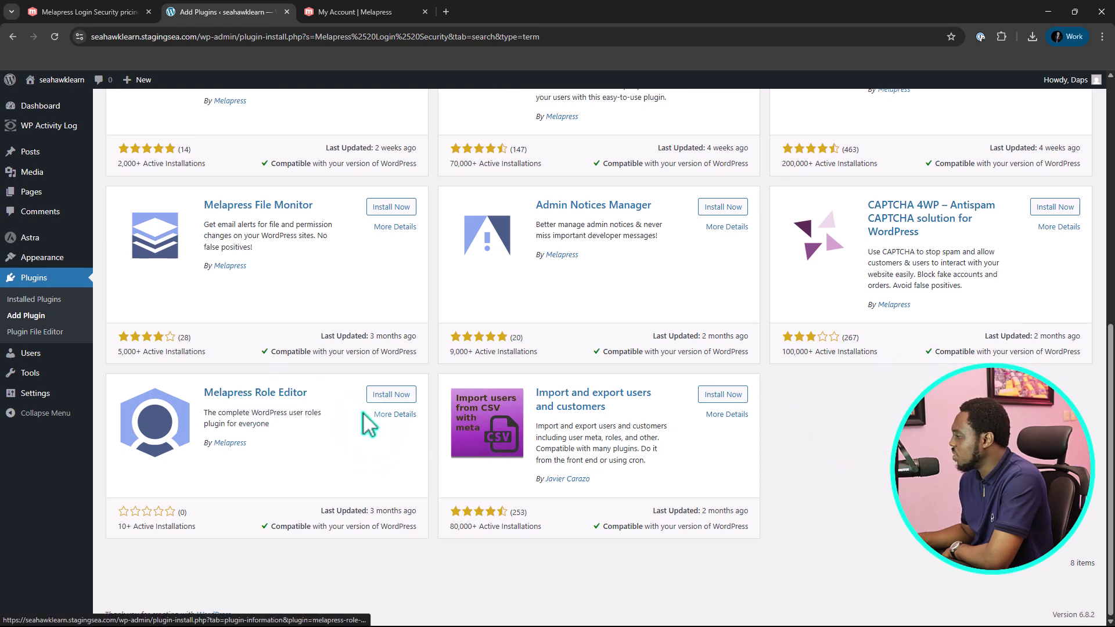
{"action": "scroll", "coordinate": [375, 421], "scroll_direction": "up", "scroll_amount": 5}
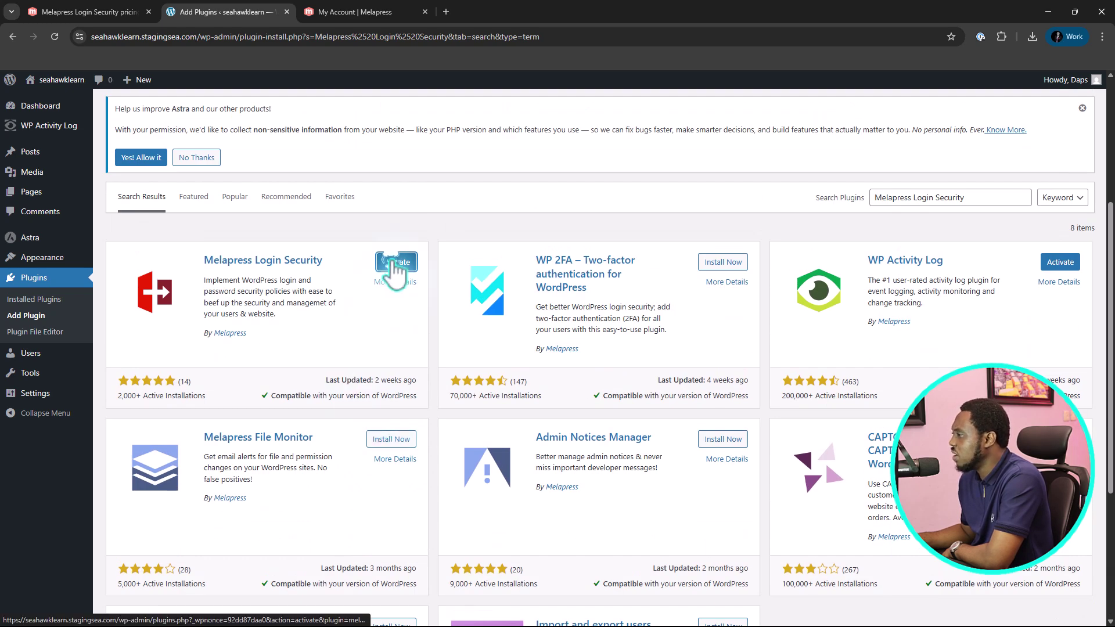
{"action": "left_click", "coordinate": [395, 263]}
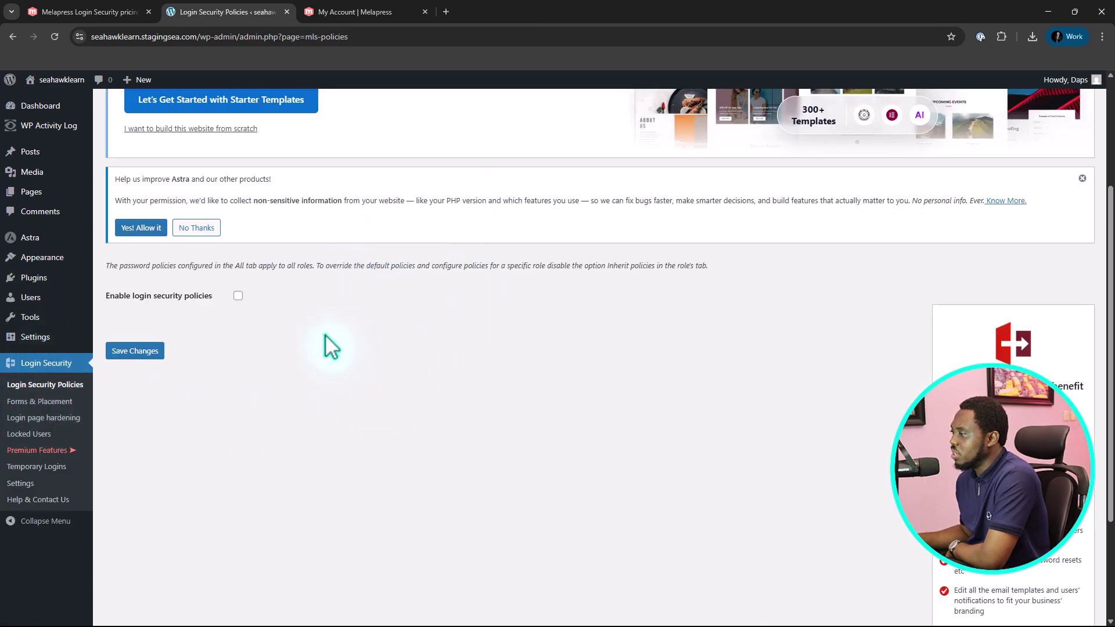
Enable login security and password policies with a 16-character minimum, mixed case, numbers and special characters
{"action": "left_click", "coordinate": [238, 295]}
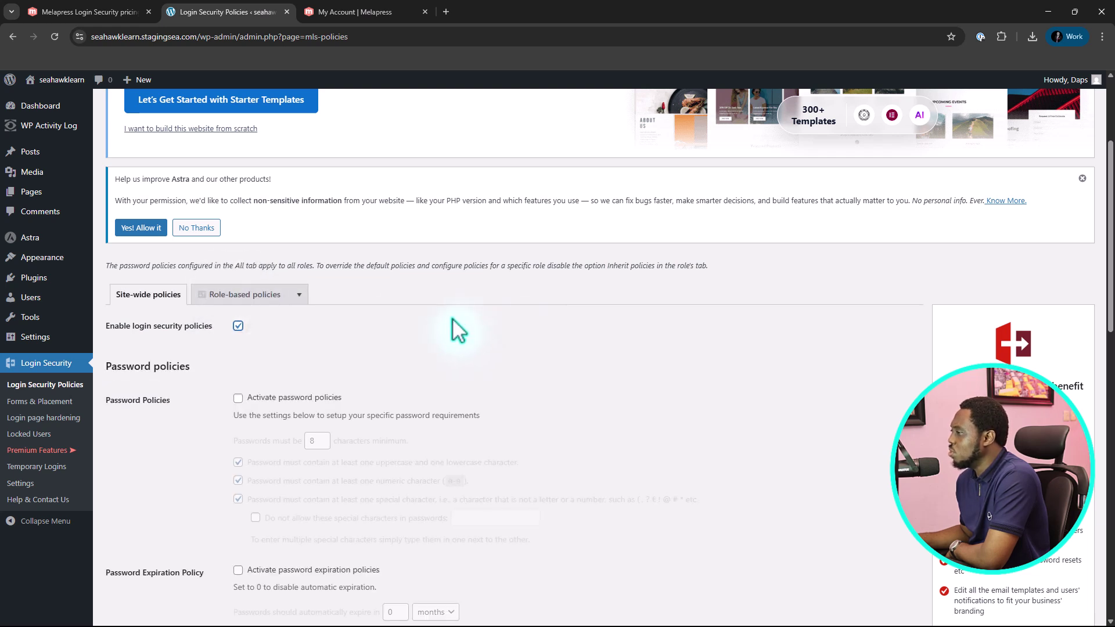
{"action": "scroll", "coordinate": [601, 269], "scroll_direction": "down", "scroll_amount": 1}
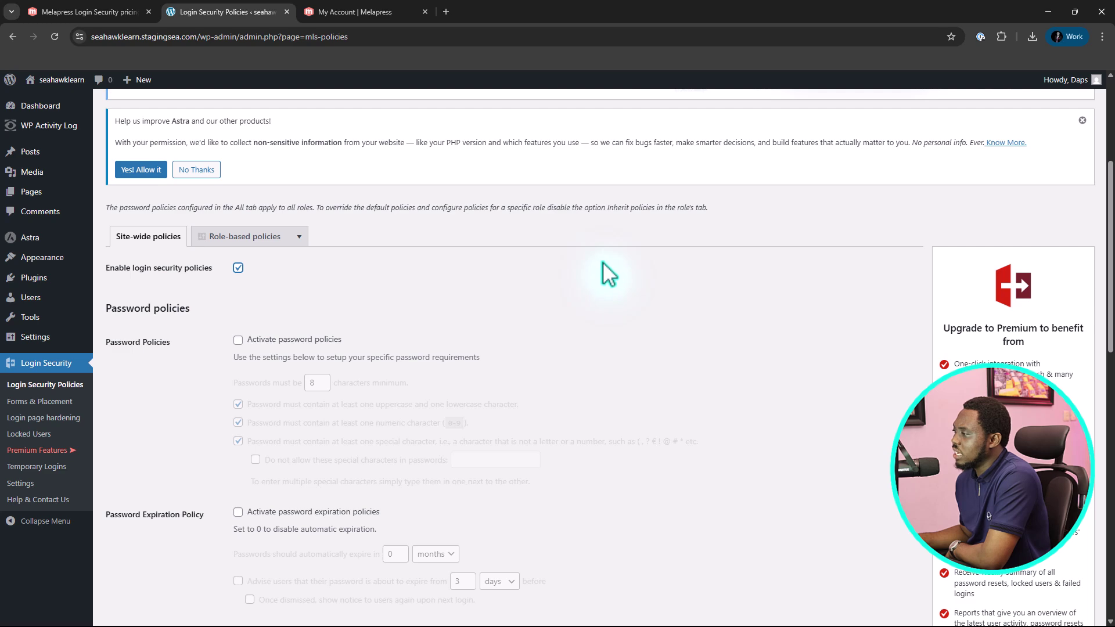
{"action": "left_click", "coordinate": [238, 341]}
{"action": "scroll", "coordinate": [574, 282], "scroll_direction": "down", "scroll_amount": 2}
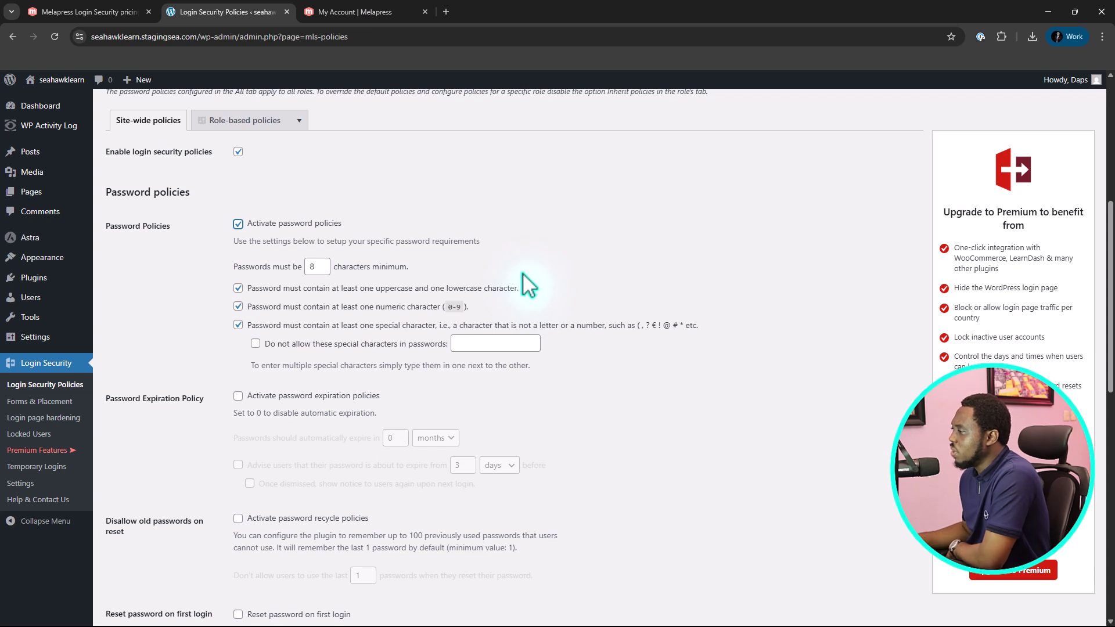
{"action": "left_click", "coordinate": [307, 266]}
{"action": "key", "text": "BackSpace"}
{"action": "type", "text": "16"}
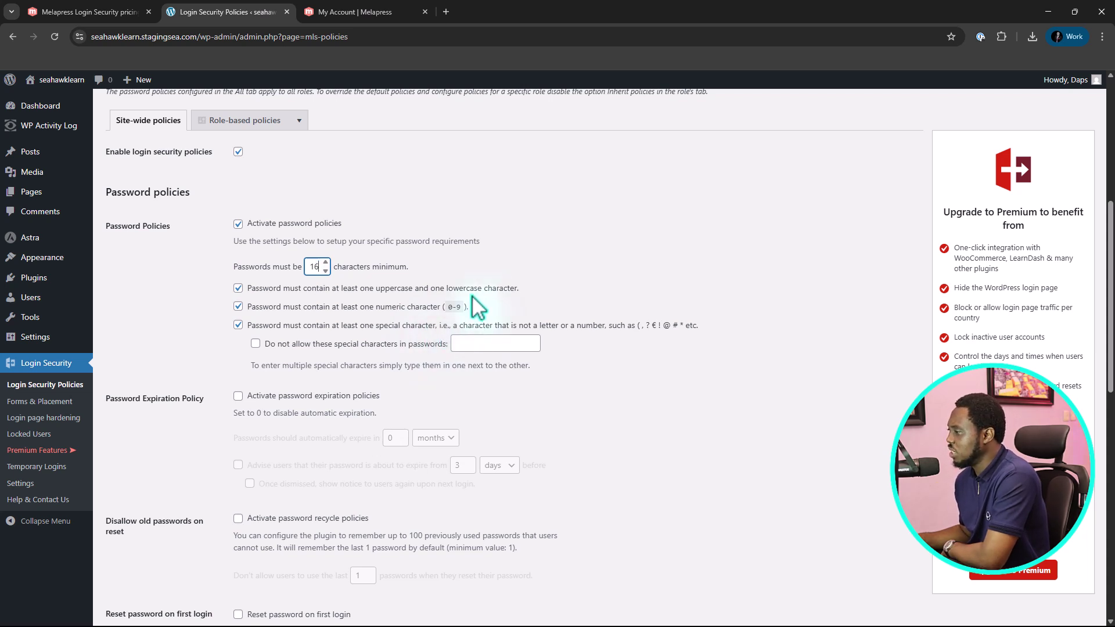
{"action": "scroll", "coordinate": [471, 305], "scroll_direction": "down", "scroll_amount": 1}
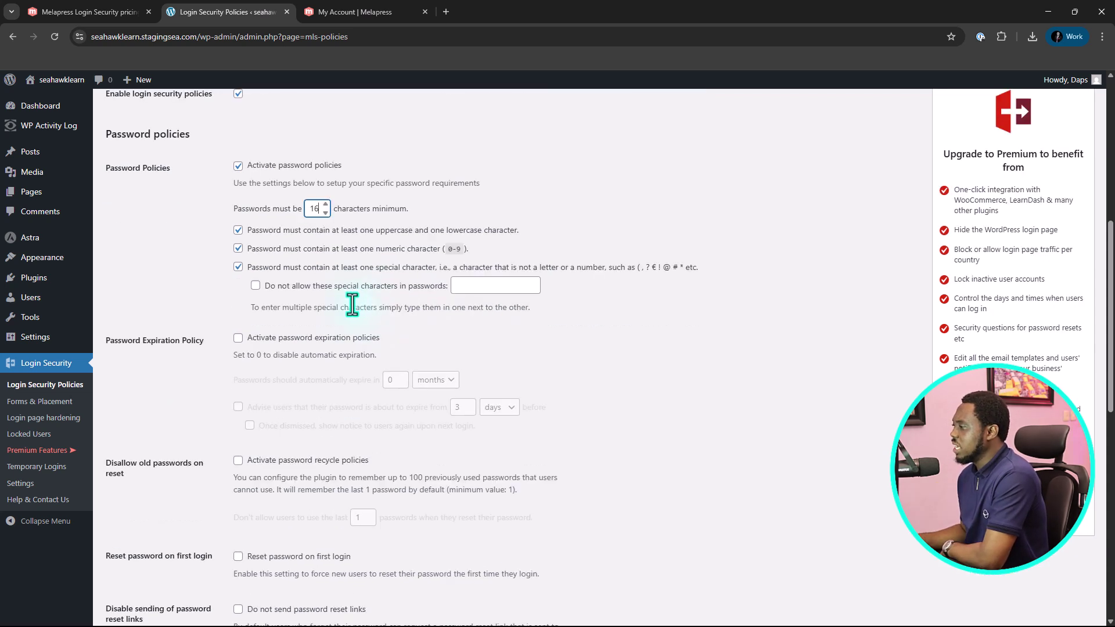
{"action": "left_click", "coordinate": [473, 286]}
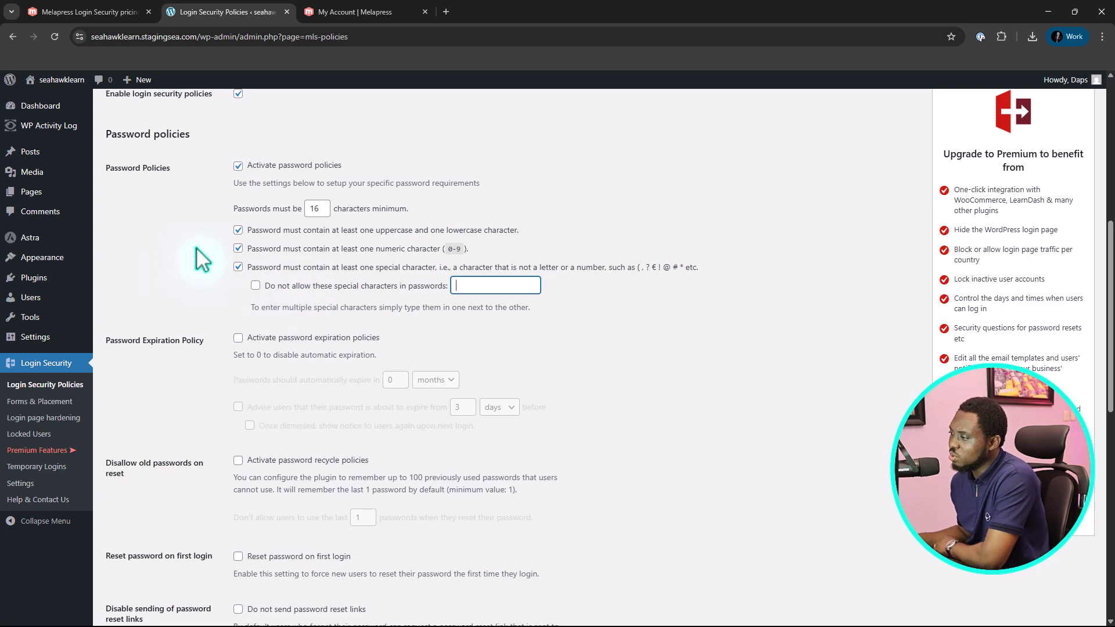
{"action": "scroll", "coordinate": [200, 261], "scroll_direction": "down", "scroll_amount": 2}
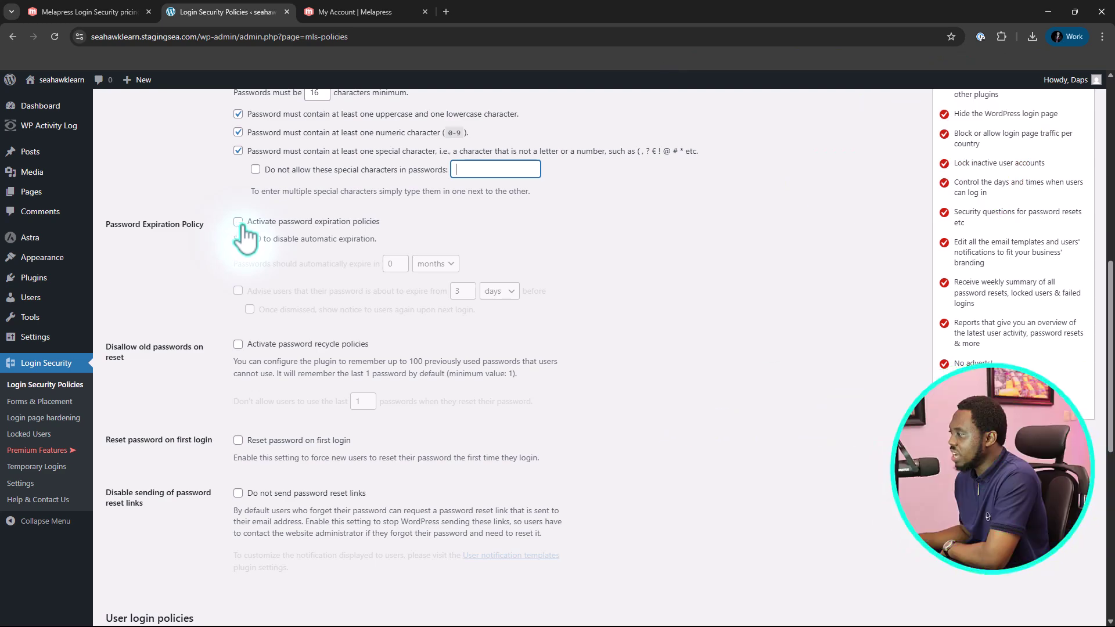
Activate 12-month password expiration with a 7-day warning that reappears after being dismissed
{"action": "left_click", "coordinate": [239, 221]}
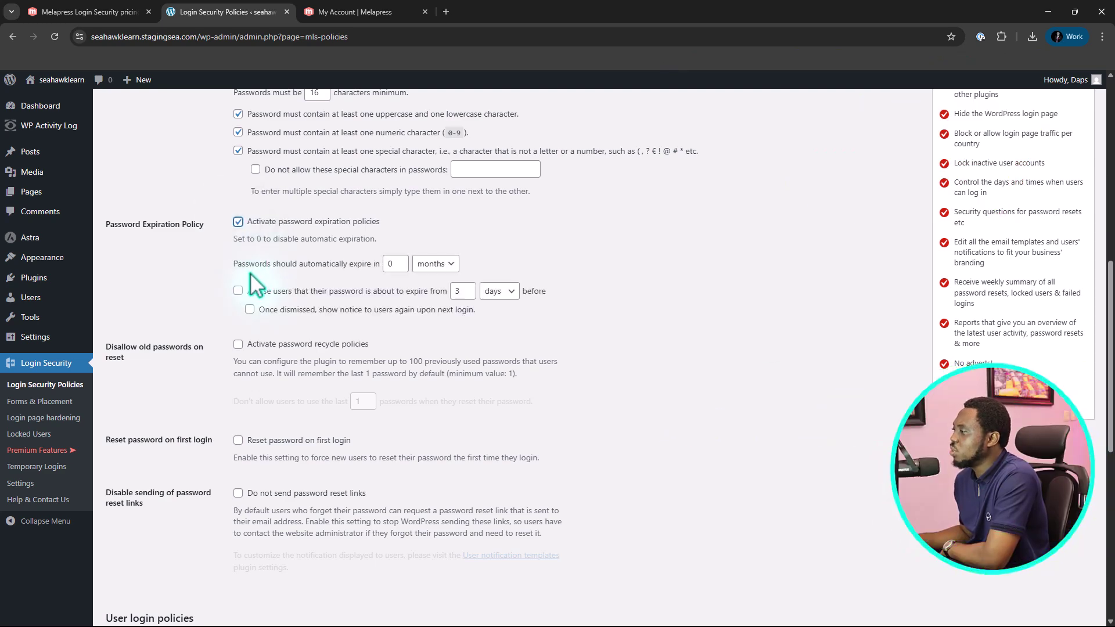
{"action": "double_click", "coordinate": [388, 265]}
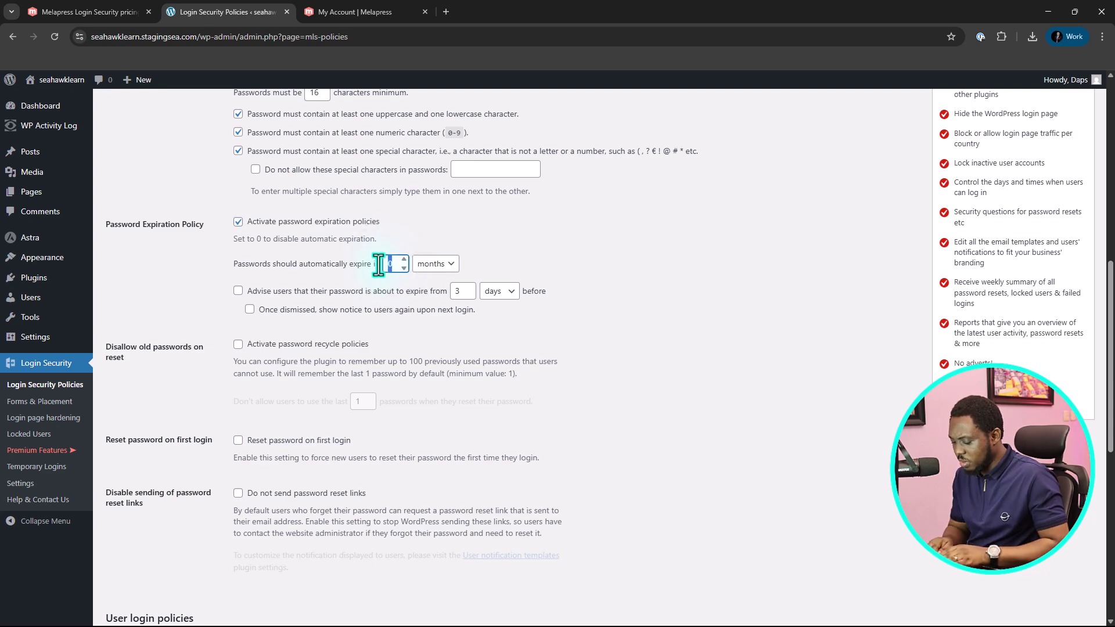
{"action": "type", "text": "12"}
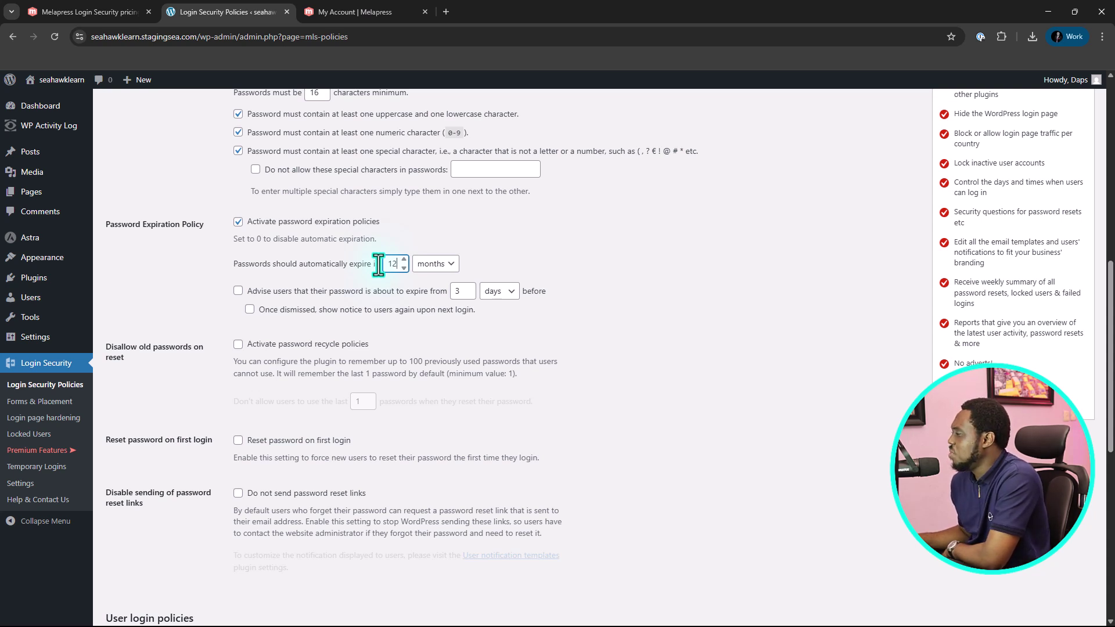
{"action": "left_click", "coordinate": [433, 264]}
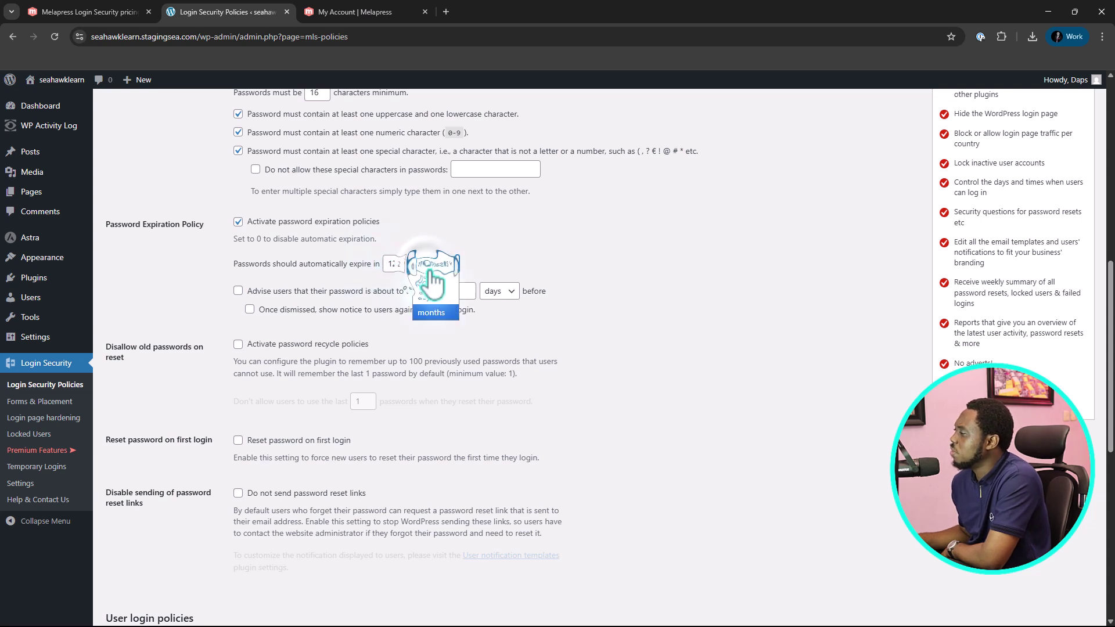
{"action": "left_click", "coordinate": [540, 230]}
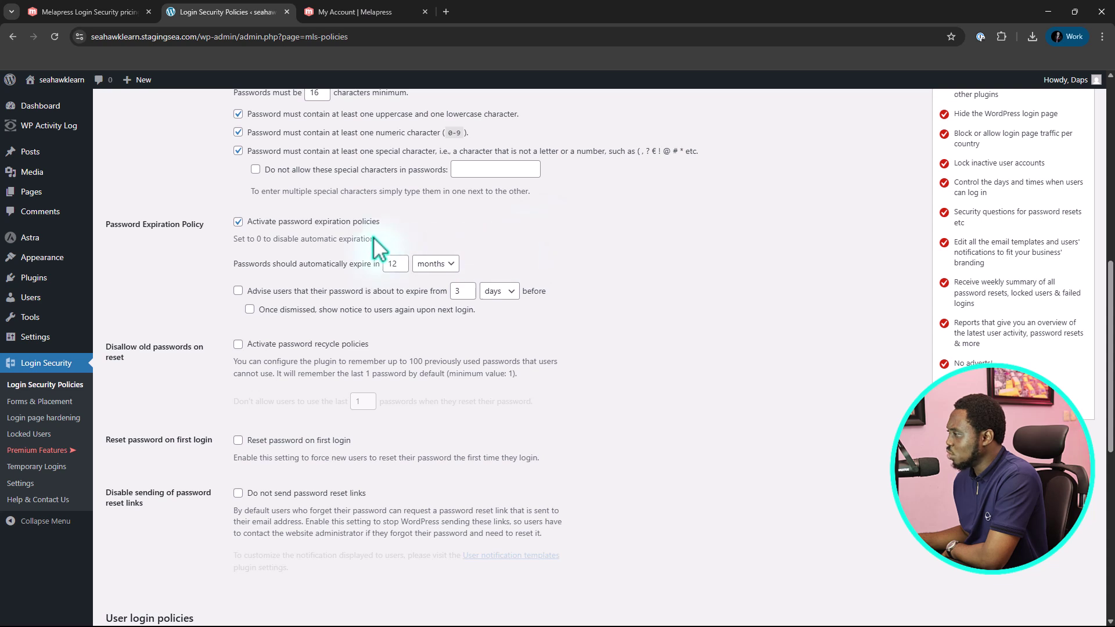
{"action": "left_click", "coordinate": [238, 290]}
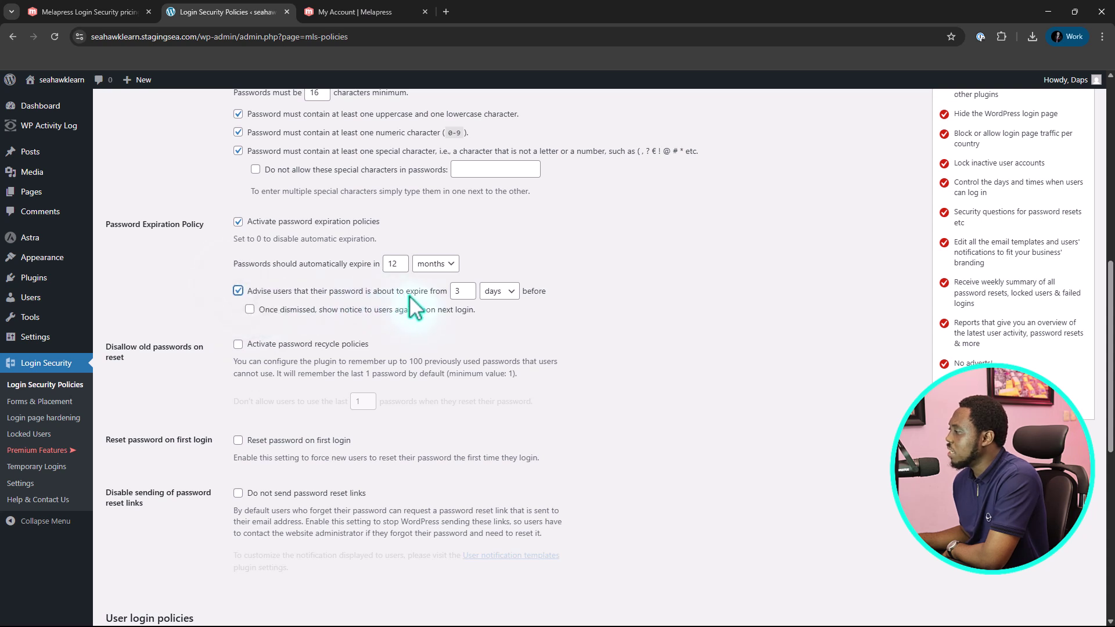
{"action": "left_click", "coordinate": [458, 291]}
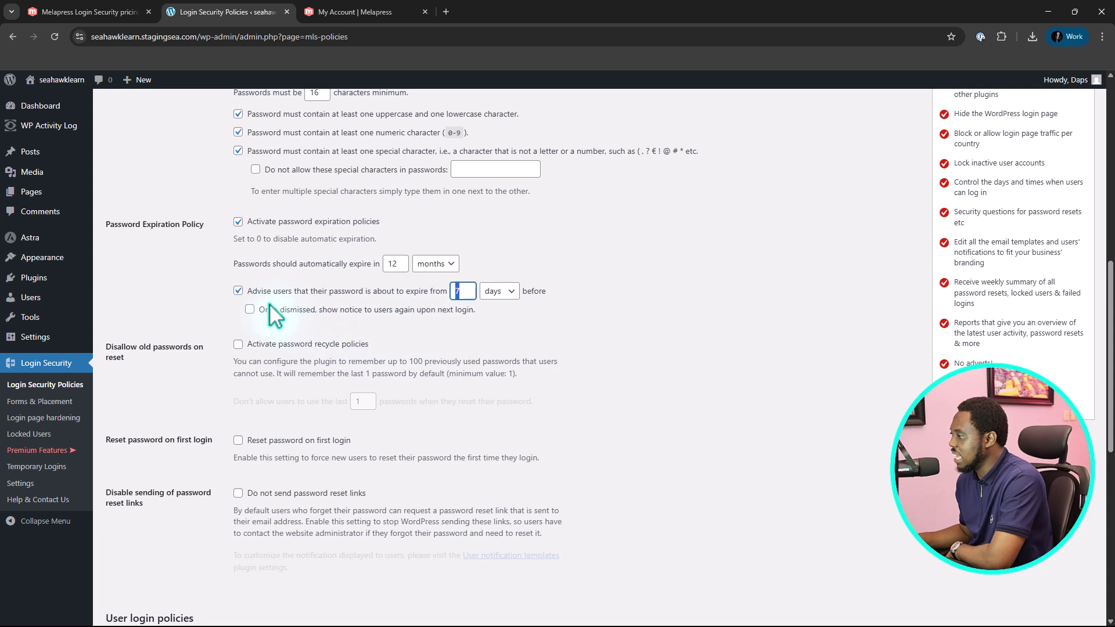
{"action": "left_click", "coordinate": [250, 310]}
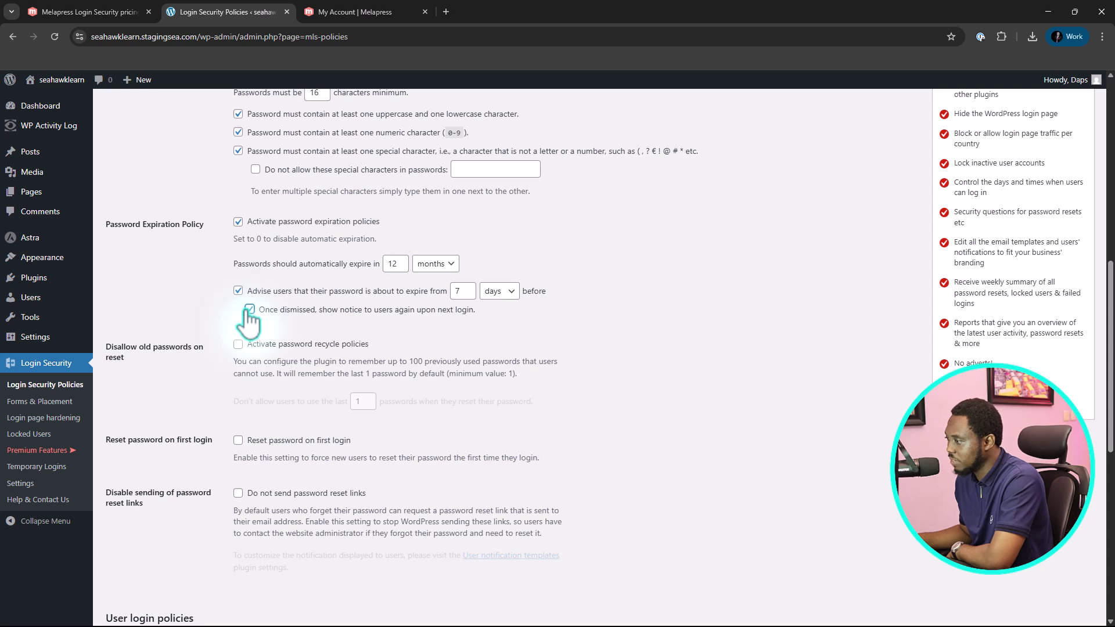
{"action": "scroll", "coordinate": [311, 321], "scroll_direction": "down", "scroll_amount": 1}
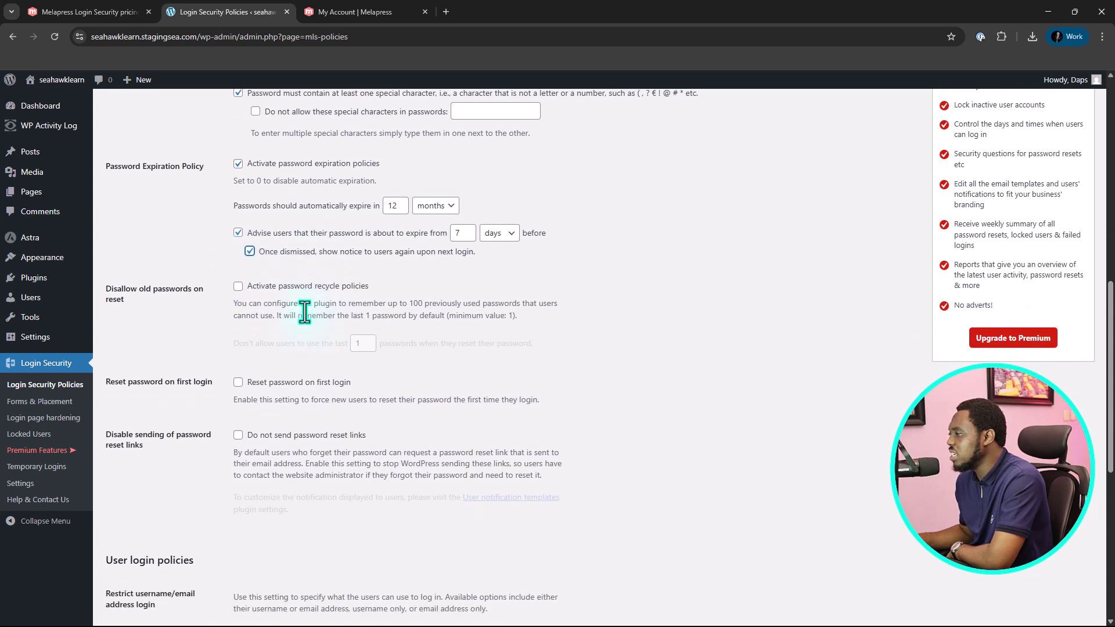
Activate password recycling so users cannot reuse their last 3 passwords
{"action": "left_click", "coordinate": [238, 286]}
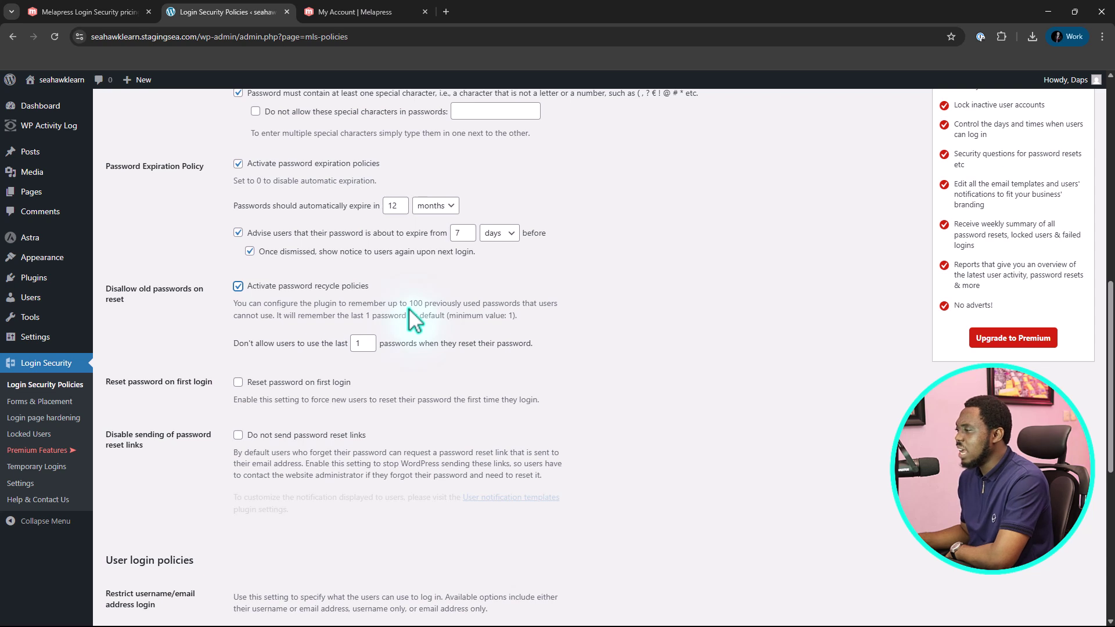
{"action": "left_click", "coordinate": [364, 342]}
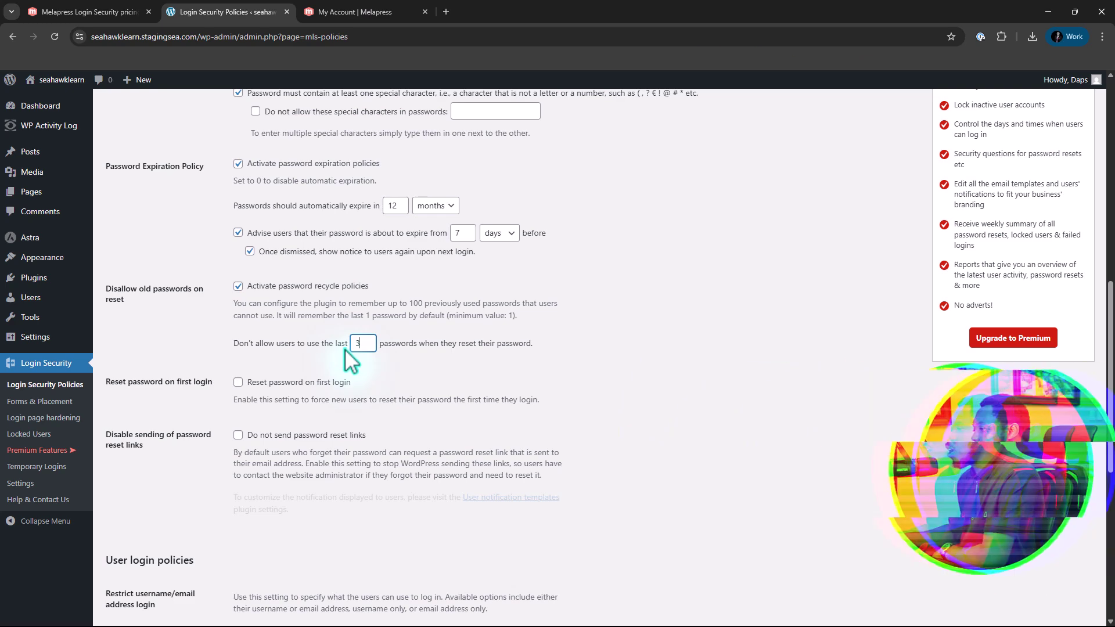
{"action": "scroll", "coordinate": [343, 349], "scroll_direction": "down", "scroll_amount": 1}
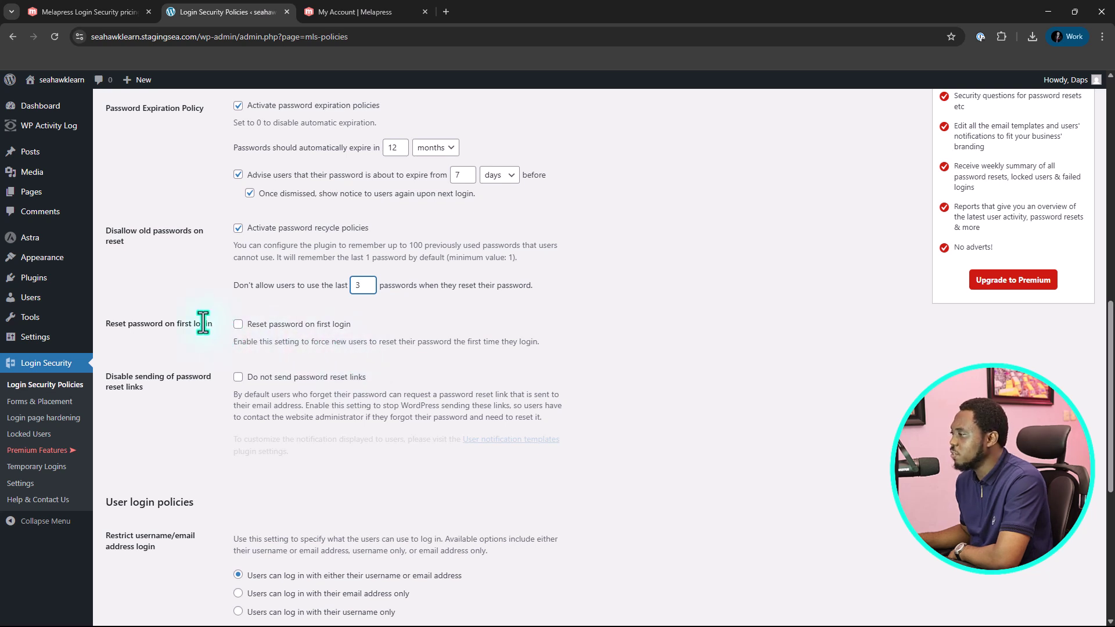
{"action": "scroll", "coordinate": [256, 314], "scroll_direction": "down", "scroll_amount": 2}
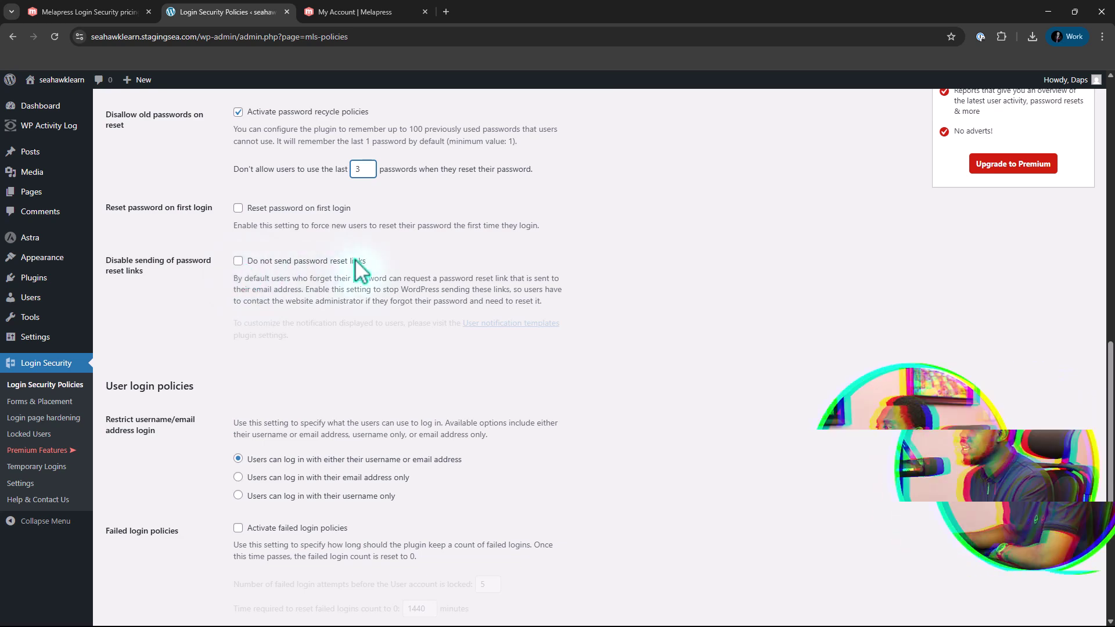
{"action": "scroll", "coordinate": [431, 258], "scroll_direction": "down", "scroll_amount": 4}
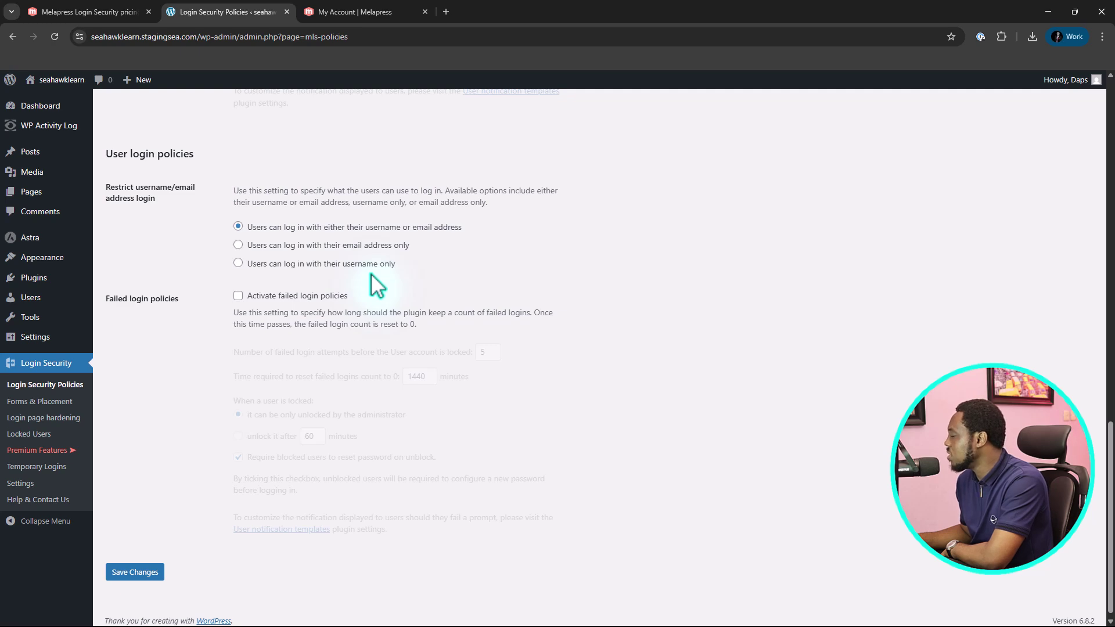
{"action": "scroll", "coordinate": [366, 279], "scroll_direction": "down", "scroll_amount": 1}
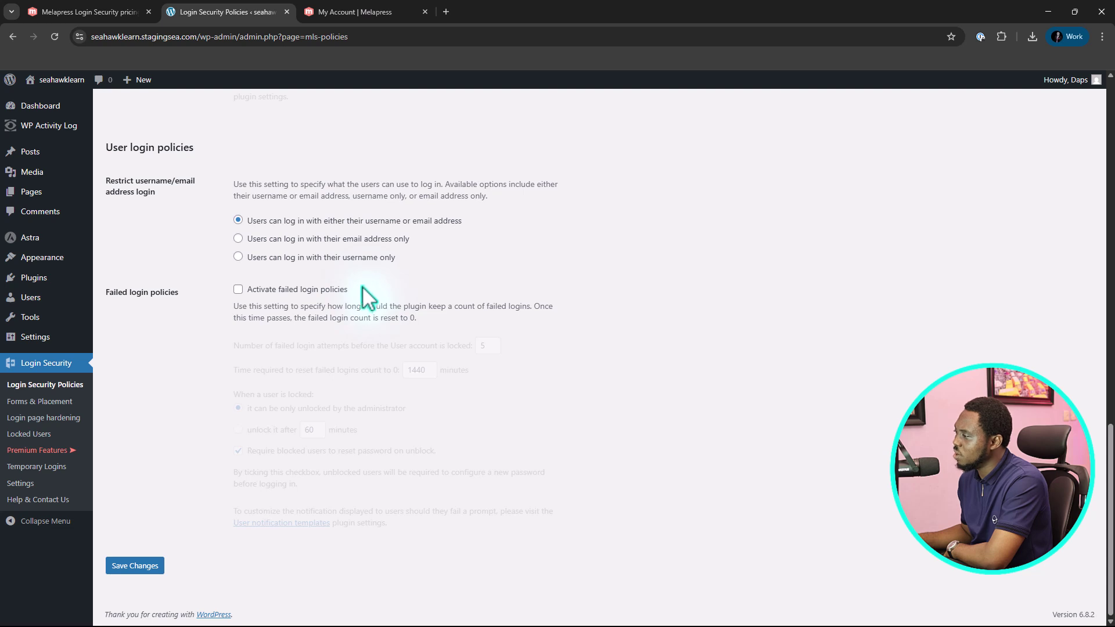
Lock accounts after 3 failed logins, auto-unlock after 60 minutes, and save the policy changes
{"action": "left_click", "coordinate": [239, 290]}
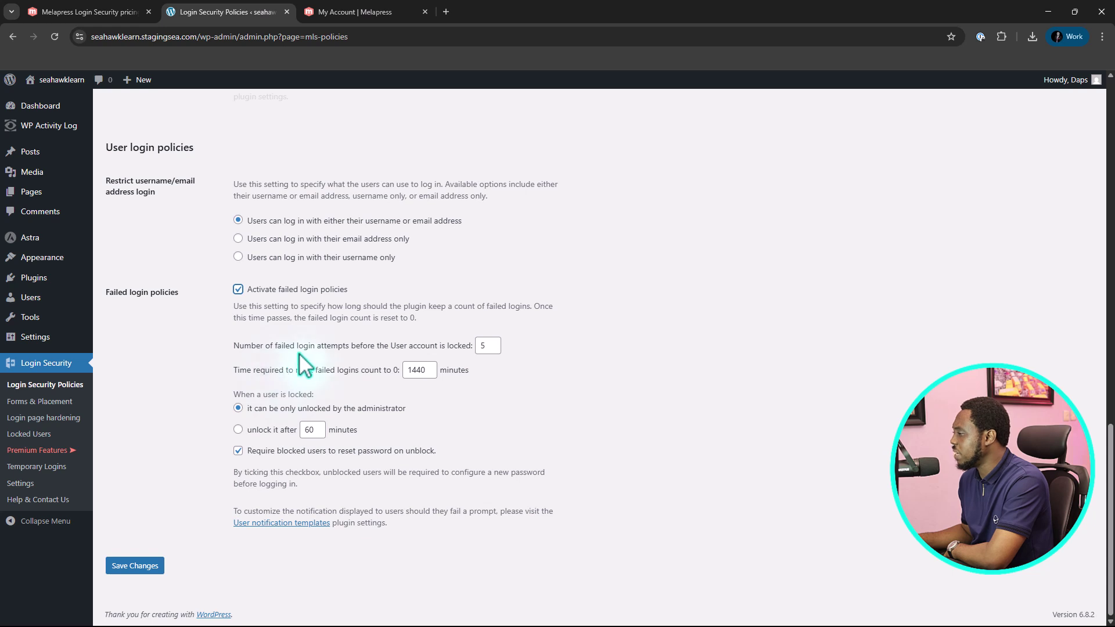
{"action": "double_click", "coordinate": [485, 347]}
{"action": "type", "text": "3"}
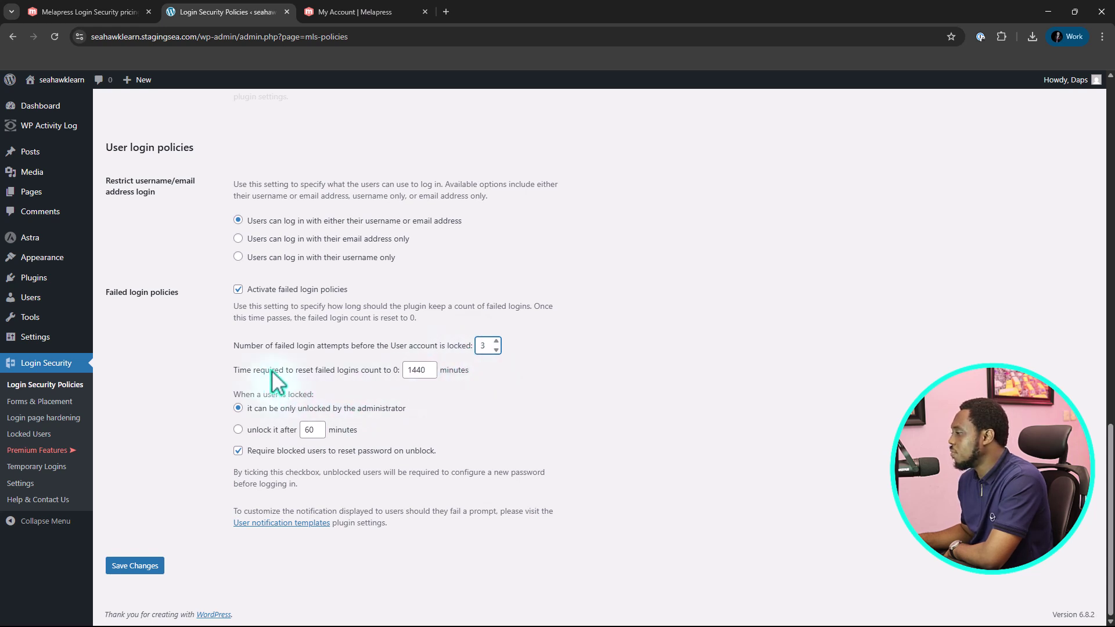
{"action": "left_click", "coordinate": [428, 376]}
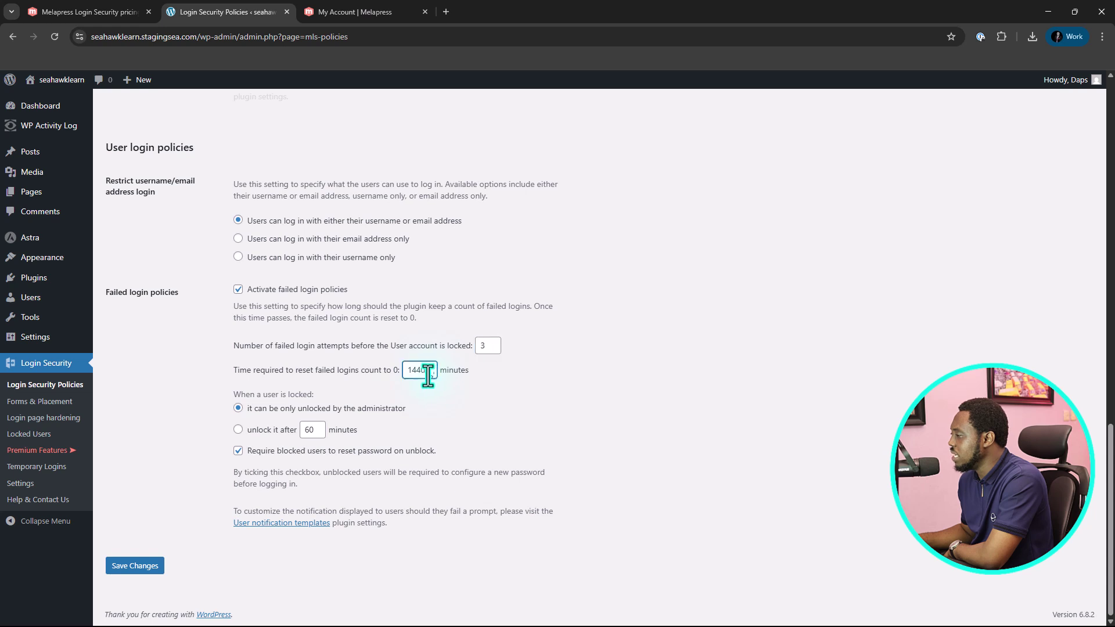
{"action": "double_click", "coordinate": [428, 377]}
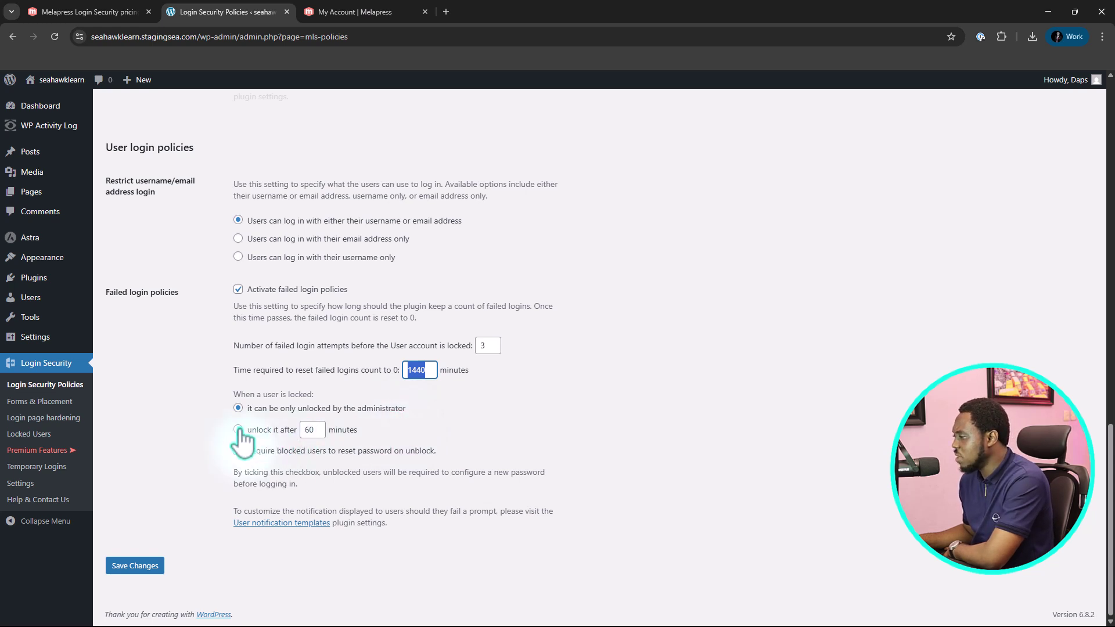
{"action": "left_click", "coordinate": [238, 430]}
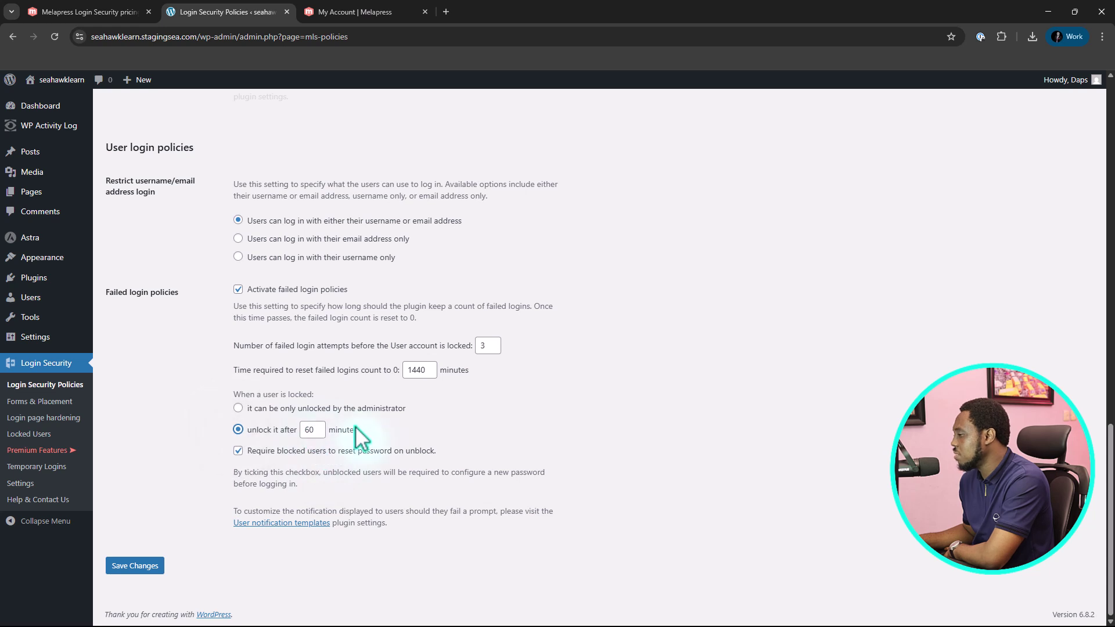
{"action": "double_click", "coordinate": [313, 430]}
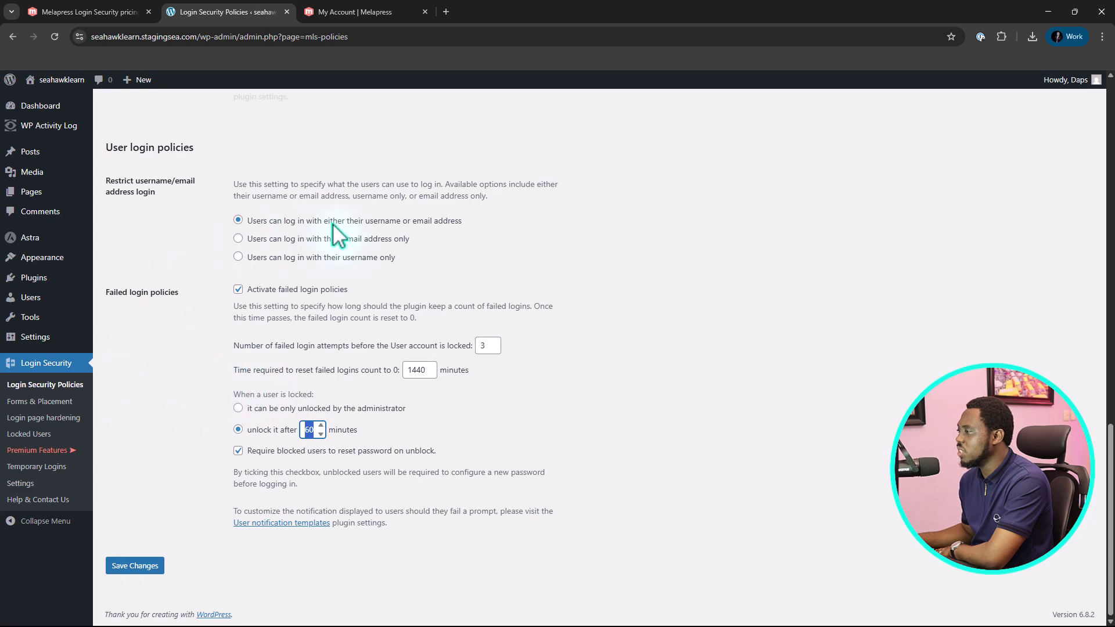
{"action": "left_click", "coordinate": [133, 567]}
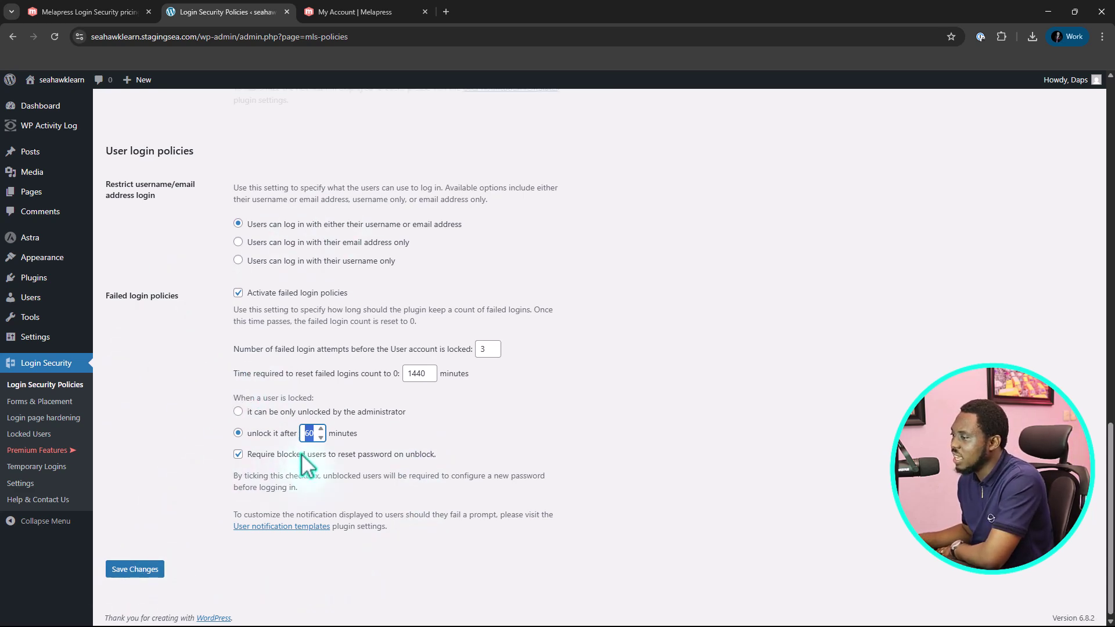
{"action": "scroll", "coordinate": [438, 438], "scroll_direction": "up", "scroll_amount": 20}
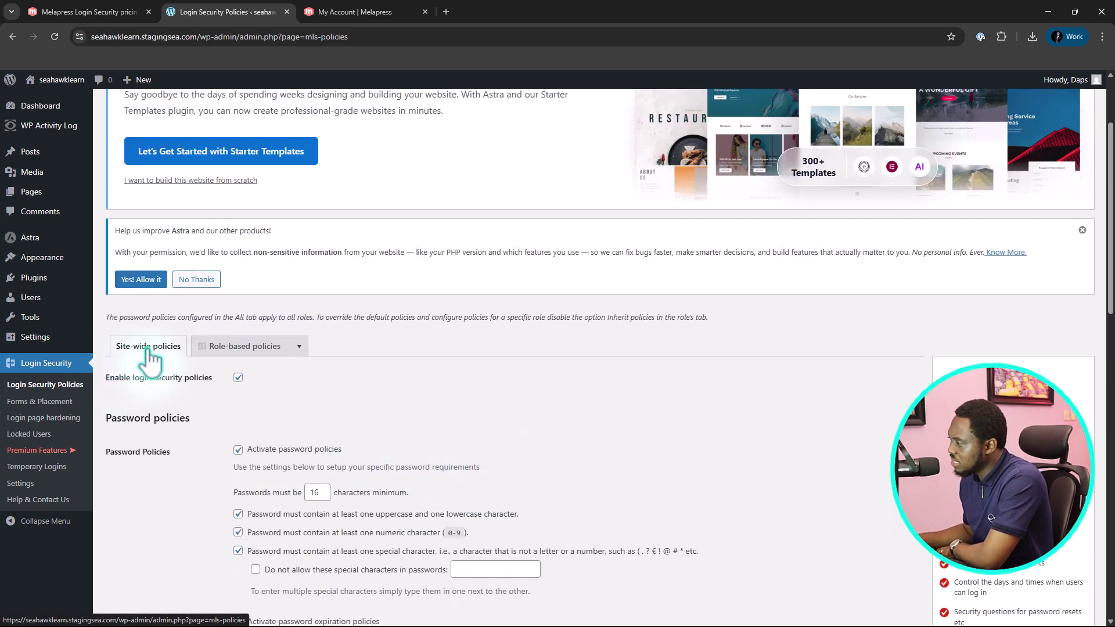
Set the Subscriber role to inherit the site-wide login security policies, then review the role list
{"action": "mouse_move", "coordinate": [265, 351]}
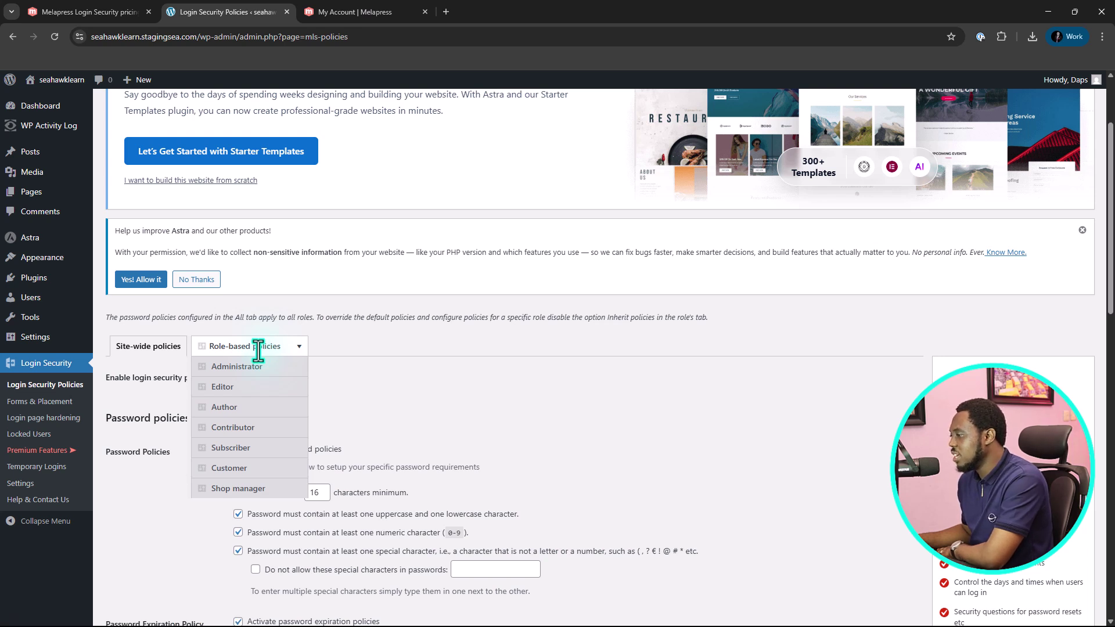
{"action": "left_click", "coordinate": [261, 452]}
{"action": "scroll", "coordinate": [342, 401], "scroll_direction": "down", "scroll_amount": 1}
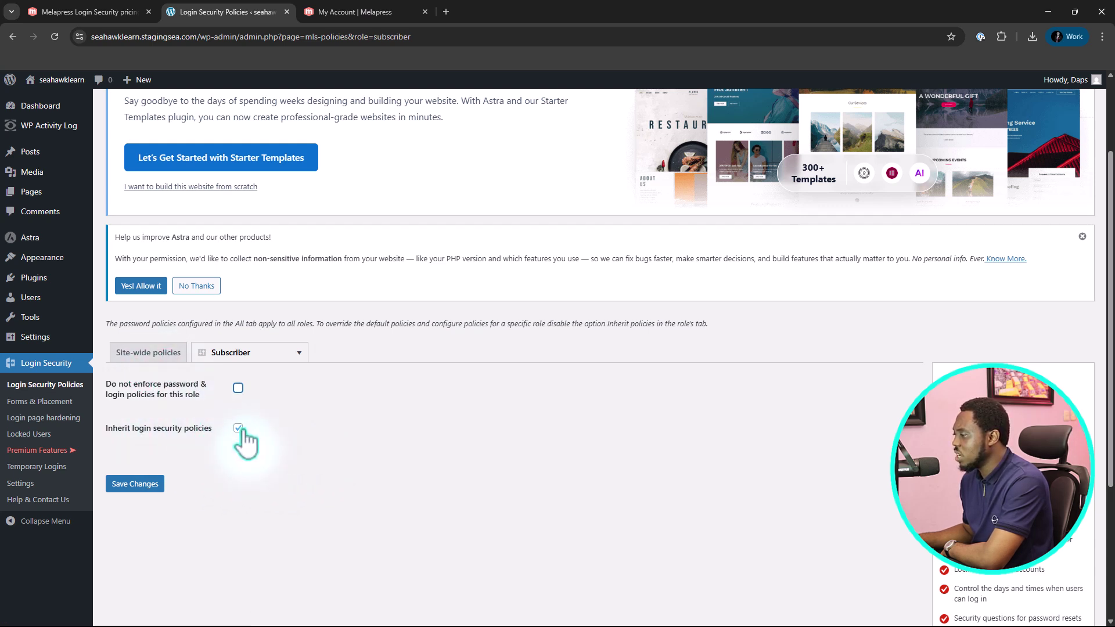
{"action": "left_click", "coordinate": [239, 428]}
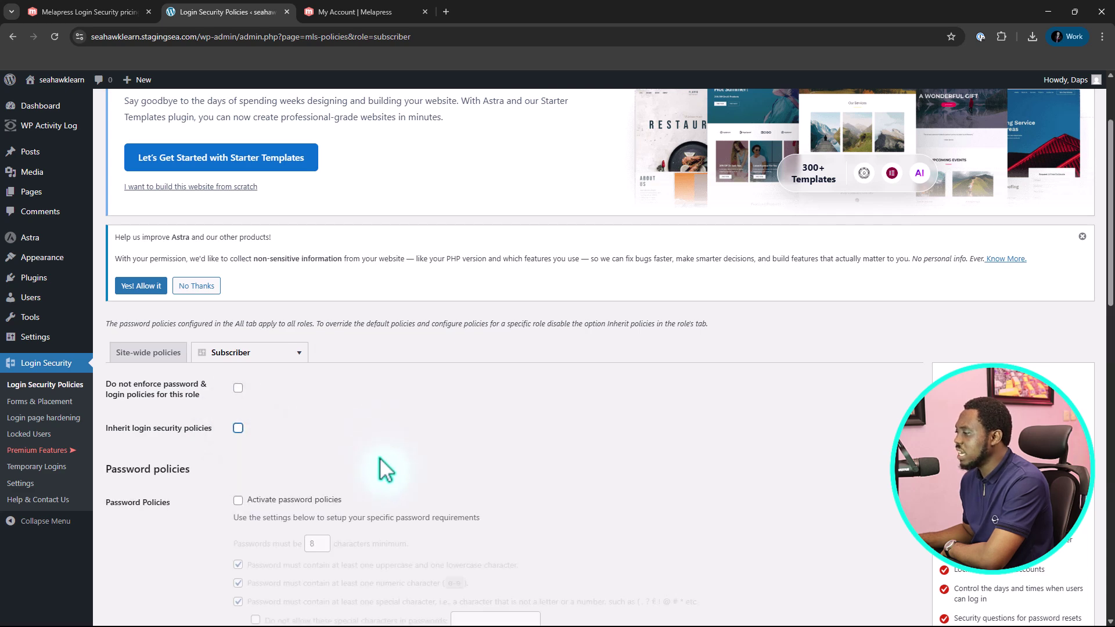
{"action": "scroll", "coordinate": [457, 410], "scroll_direction": "down", "scroll_amount": 2}
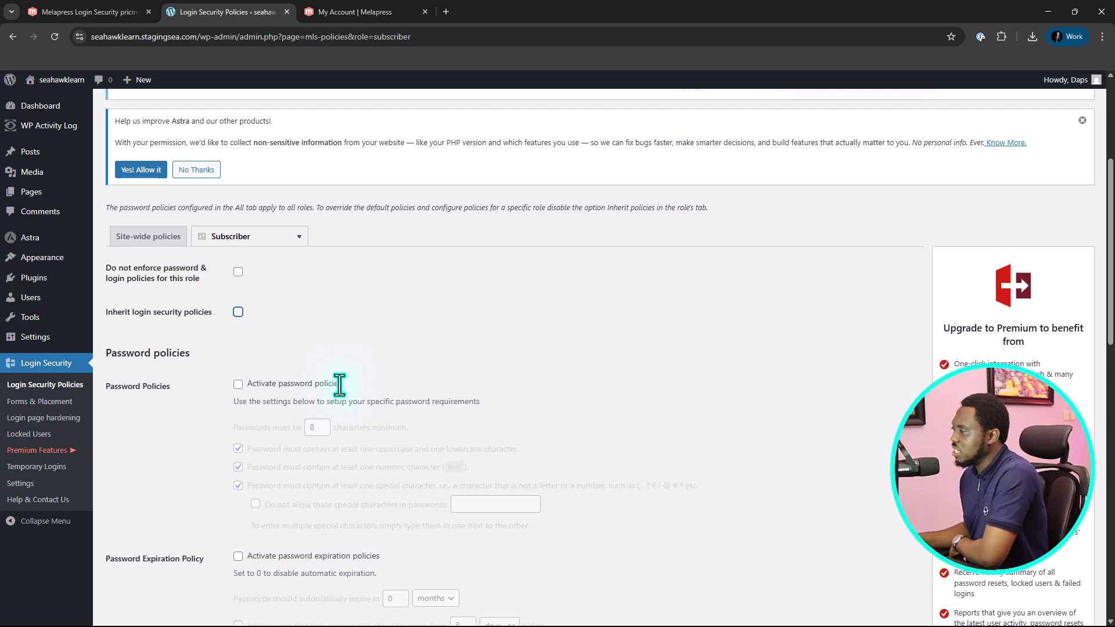
{"action": "scroll", "coordinate": [293, 400], "scroll_direction": "down", "scroll_amount": 5}
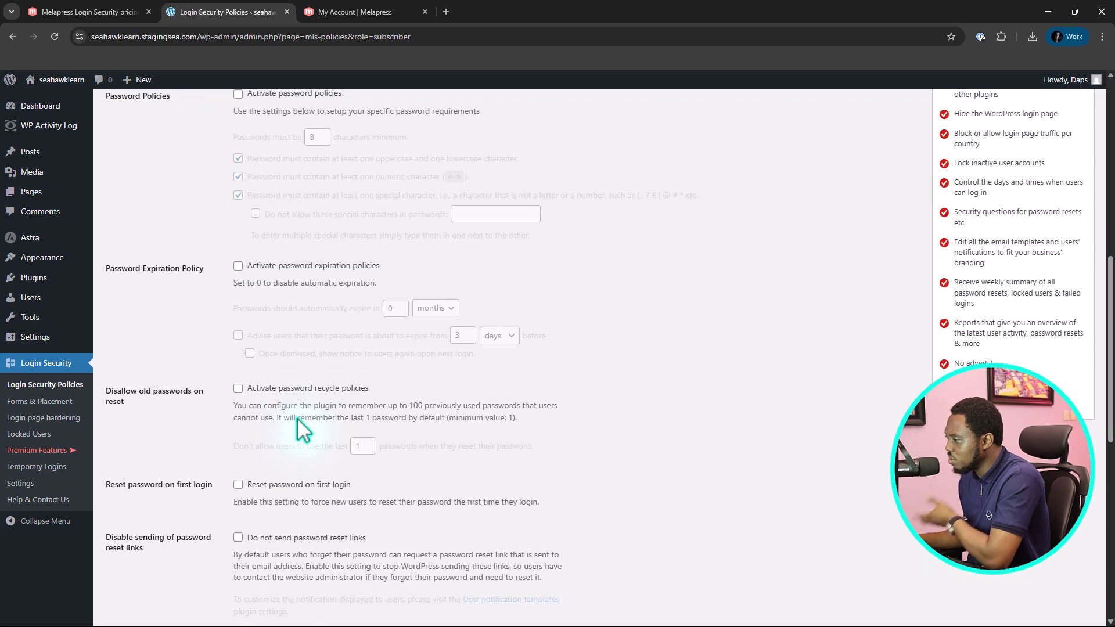
{"action": "scroll", "coordinate": [295, 418], "scroll_direction": "down", "scroll_amount": 10}
{"action": "scroll", "coordinate": [295, 417], "scroll_direction": "up", "scroll_amount": 10}
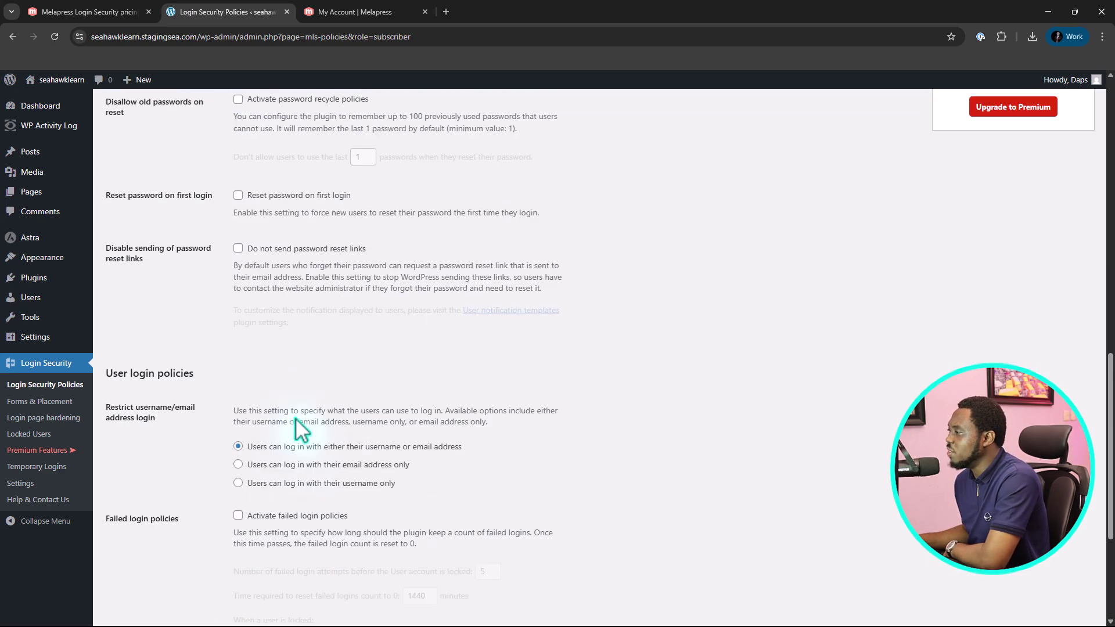
{"action": "scroll", "coordinate": [293, 417], "scroll_direction": "up", "scroll_amount": 5}
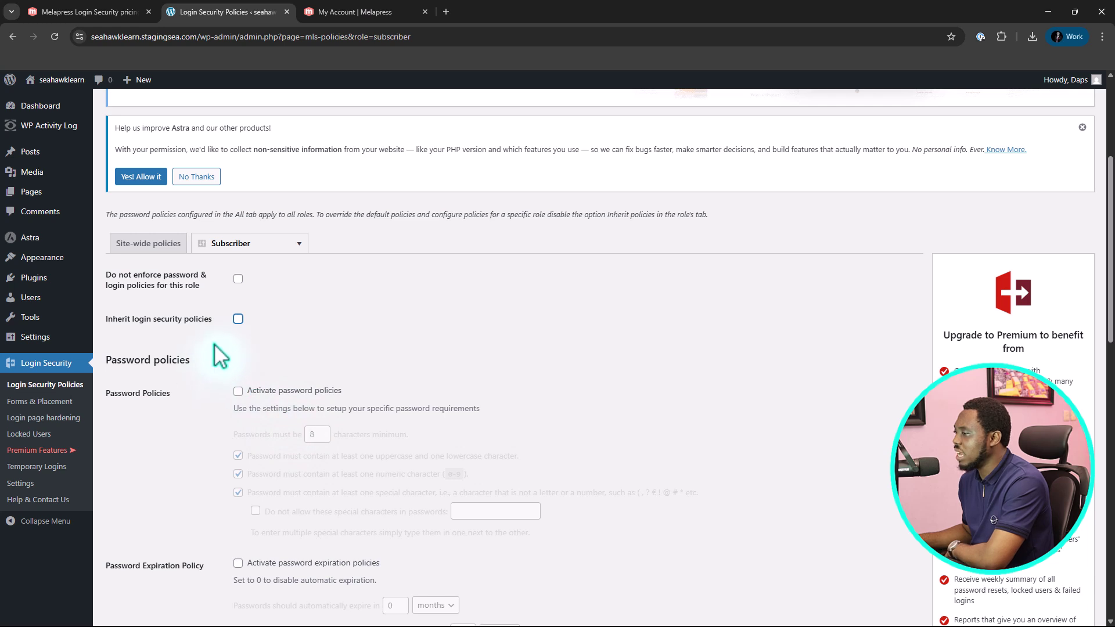
{"action": "left_click", "coordinate": [239, 319]}
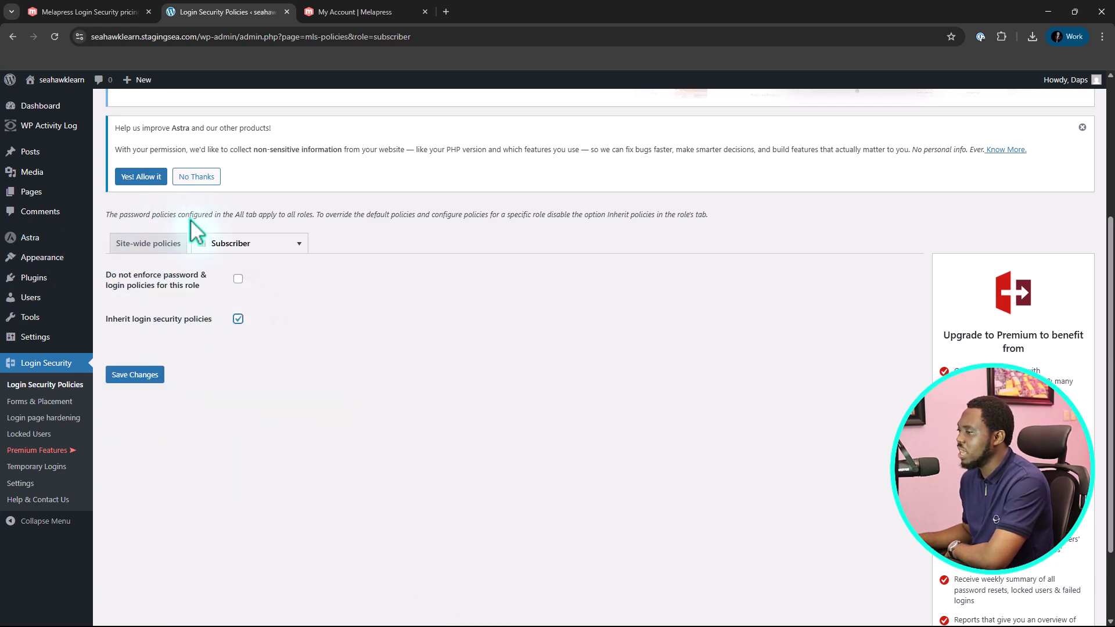
{"action": "left_click", "coordinate": [210, 243]}
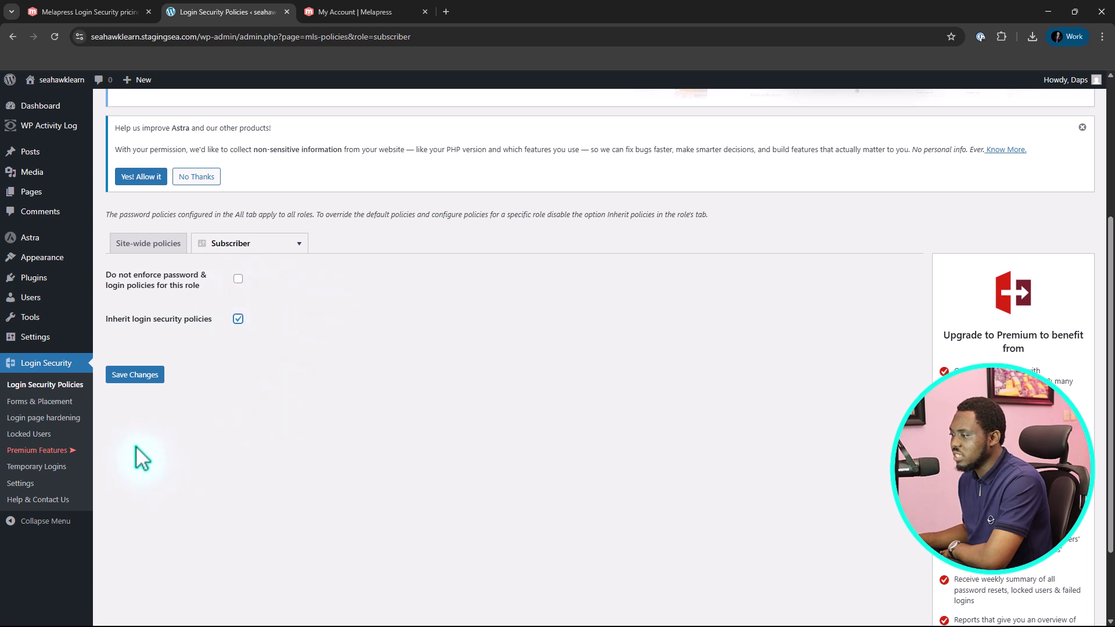
In Forms & Placement, toggle 'User profile page' off and back on so it stays enforced
{"action": "left_click", "coordinate": [18, 403]}
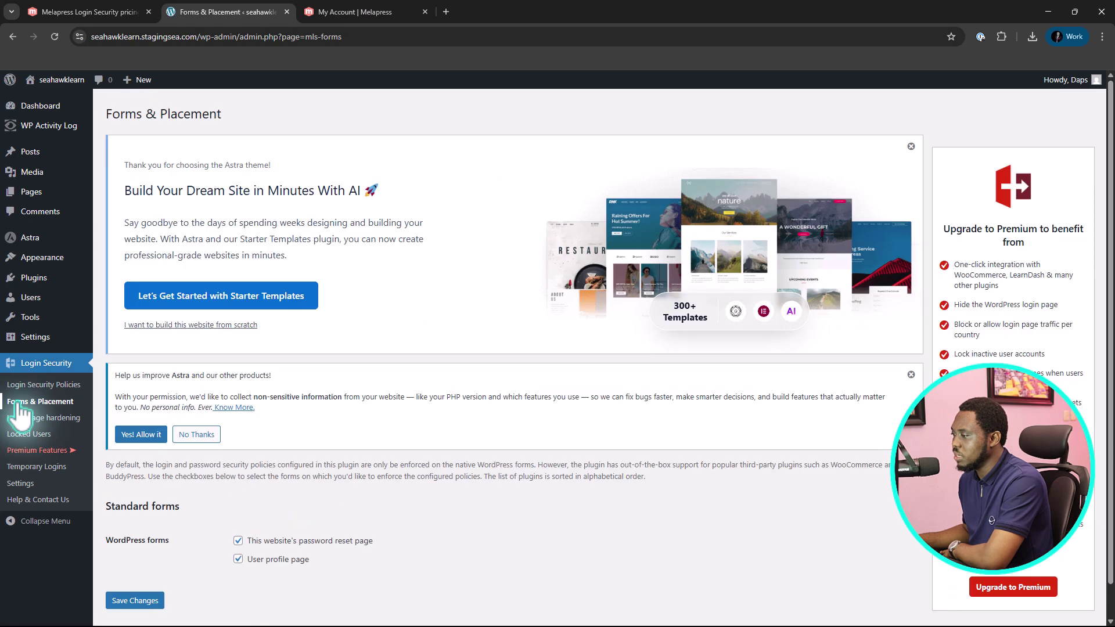
{"action": "scroll", "coordinate": [442, 384], "scroll_direction": "down", "scroll_amount": 1}
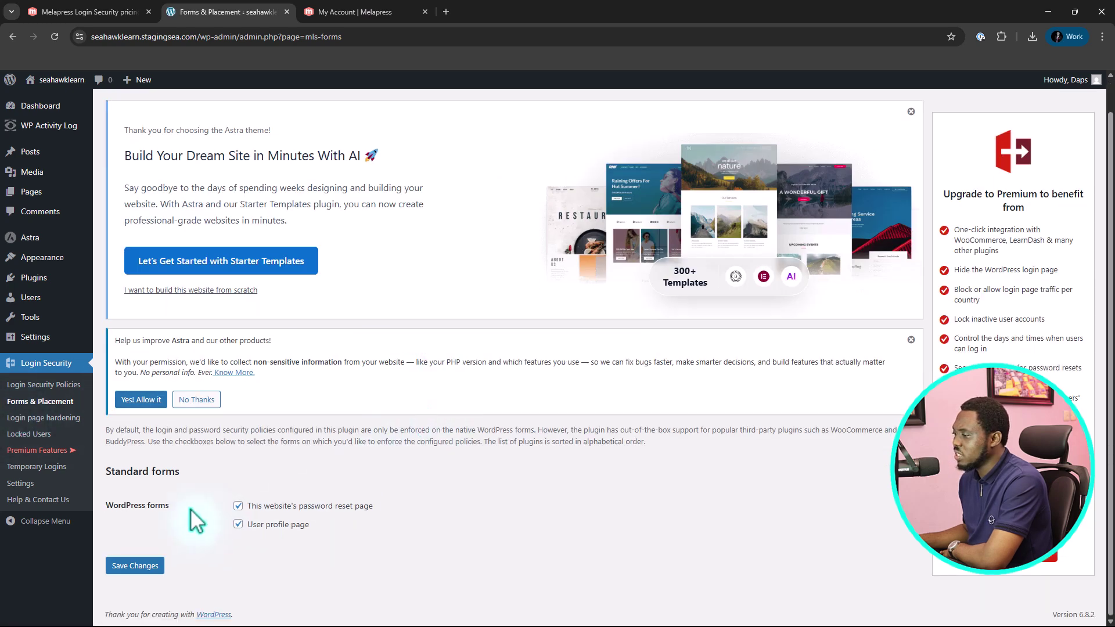
{"action": "left_click", "coordinate": [238, 524]}
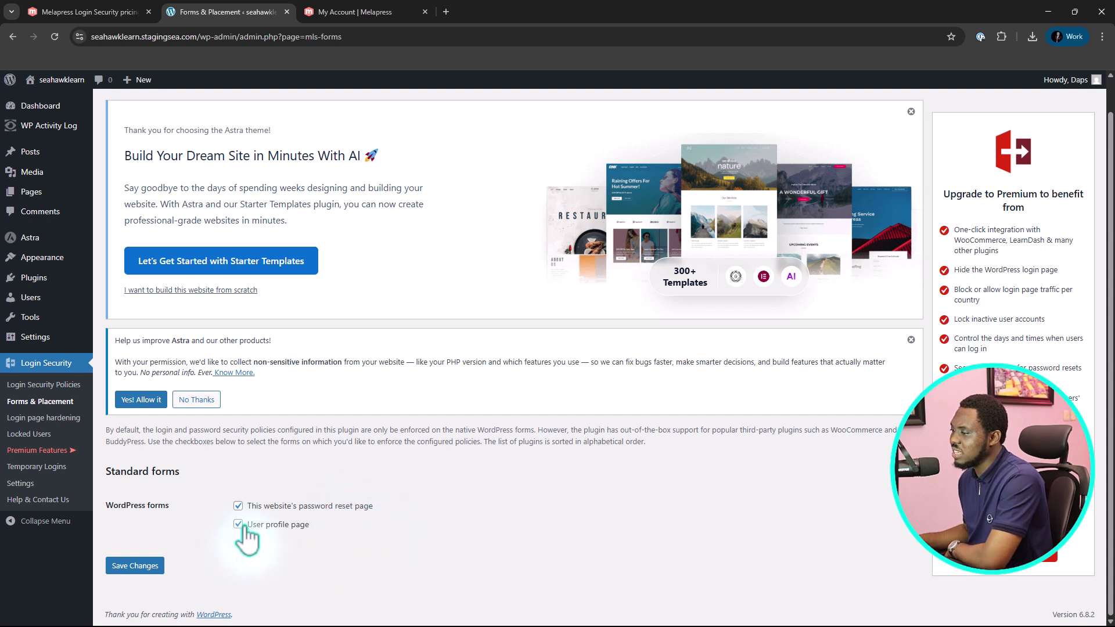
{"action": "left_click", "coordinate": [238, 523]}
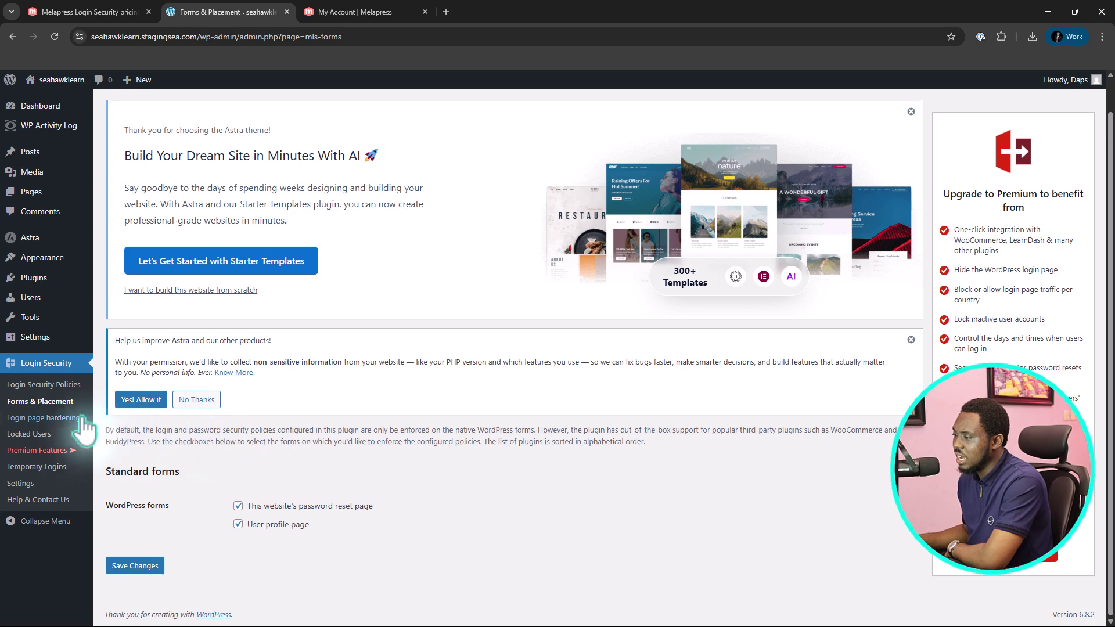
In Login page hardening, set the login page URL to 'wp-admin' and redirect old login URLs to 'seahawkmedia'
{"action": "left_click", "coordinate": [26, 420]}
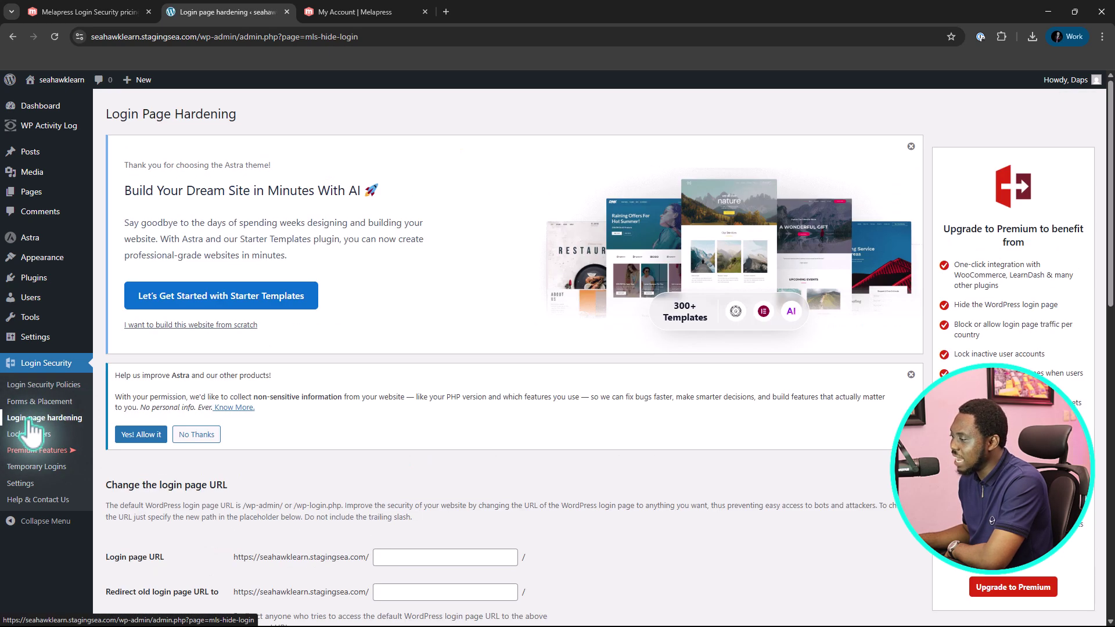
{"action": "scroll", "coordinate": [403, 470], "scroll_direction": "down", "scroll_amount": 2}
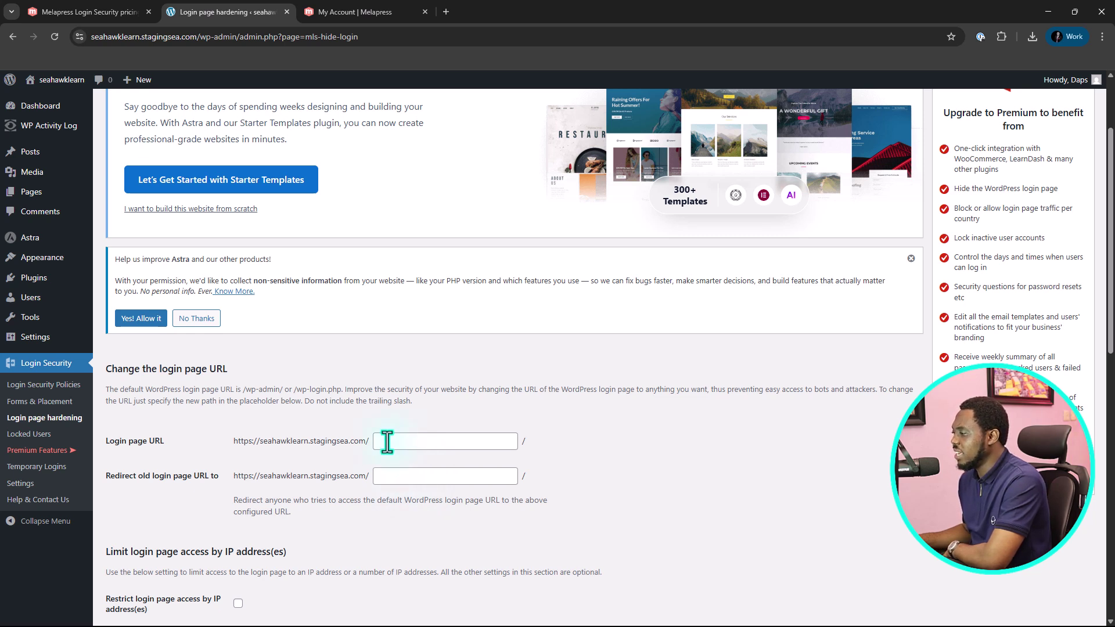
{"action": "left_click", "coordinate": [387, 442]}
{"action": "type", "text": "w"}
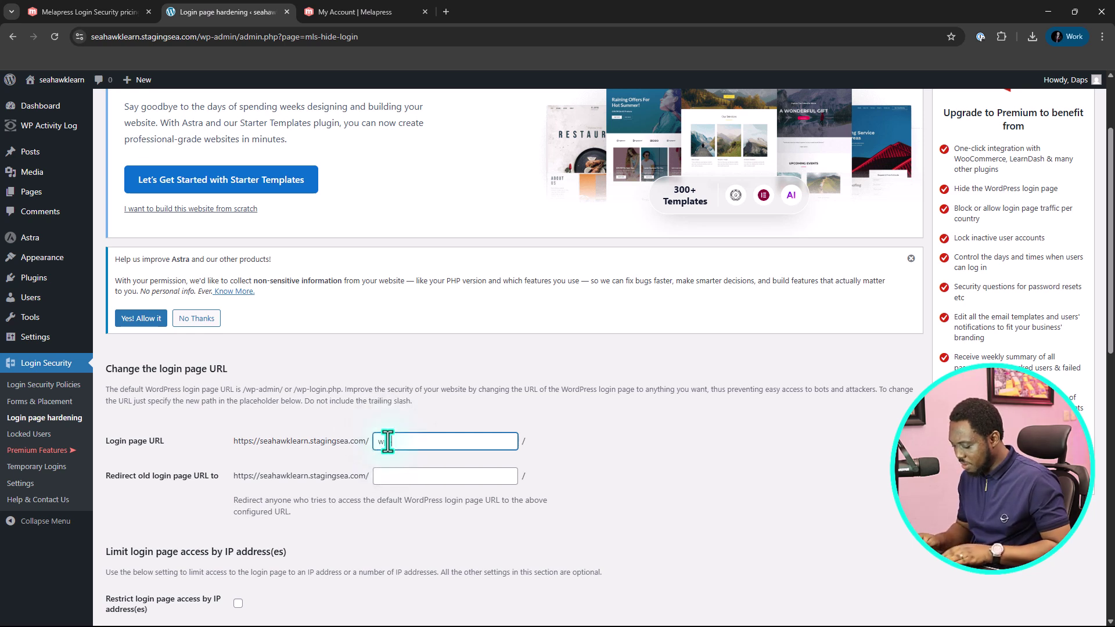
{"action": "type", "text": "p-admin"}
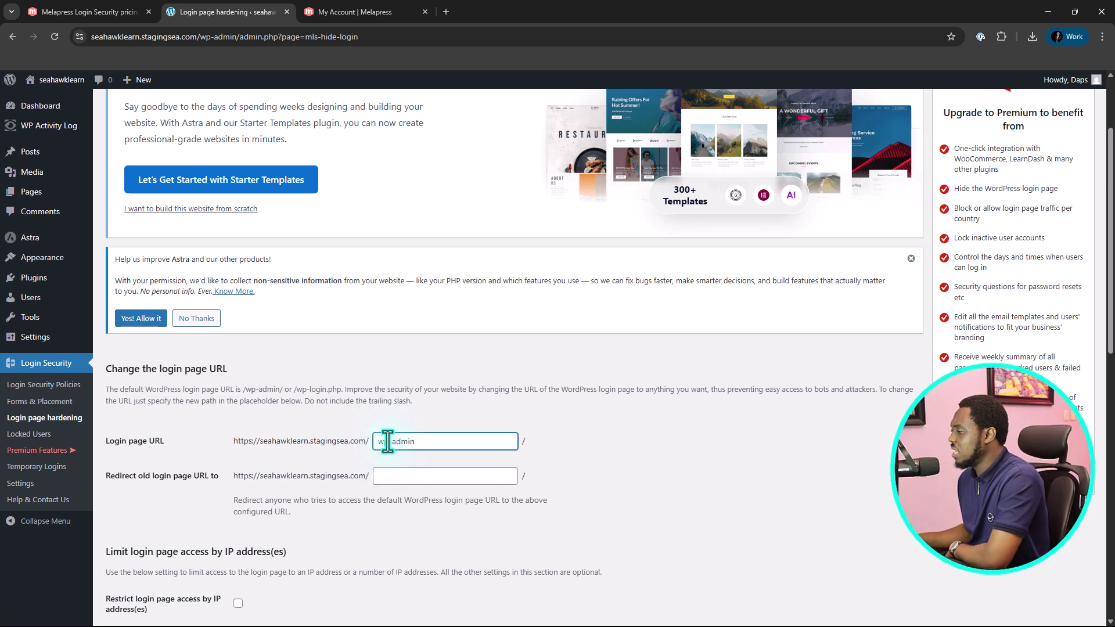
{"action": "left_click", "coordinate": [400, 475]}
{"action": "type", "text": "sea"}
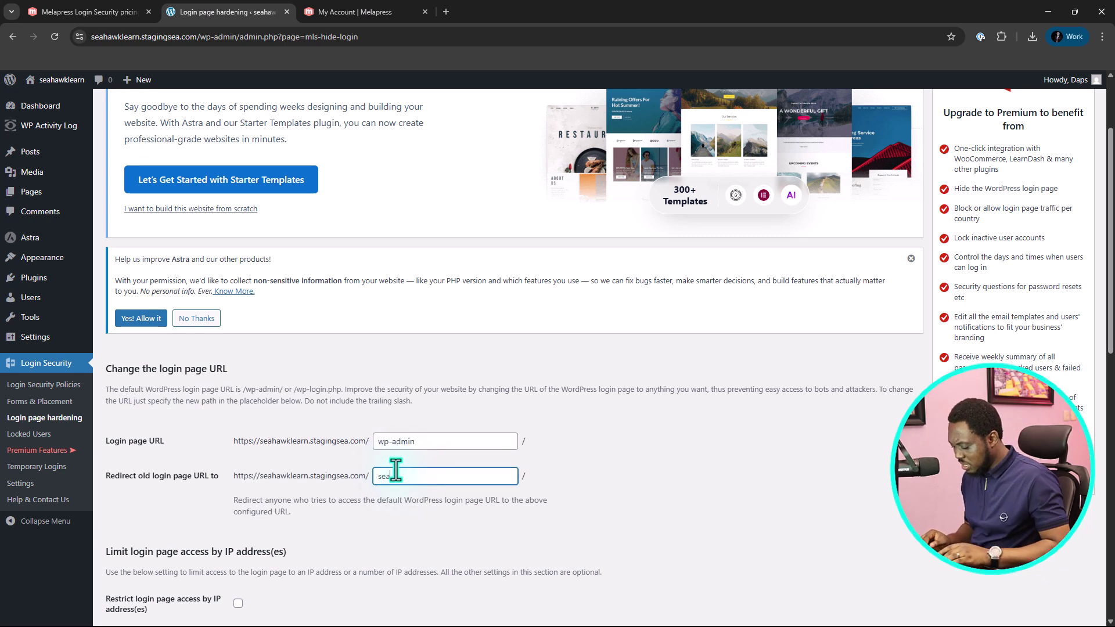
{"action": "type", "text": "hawkmedia"}
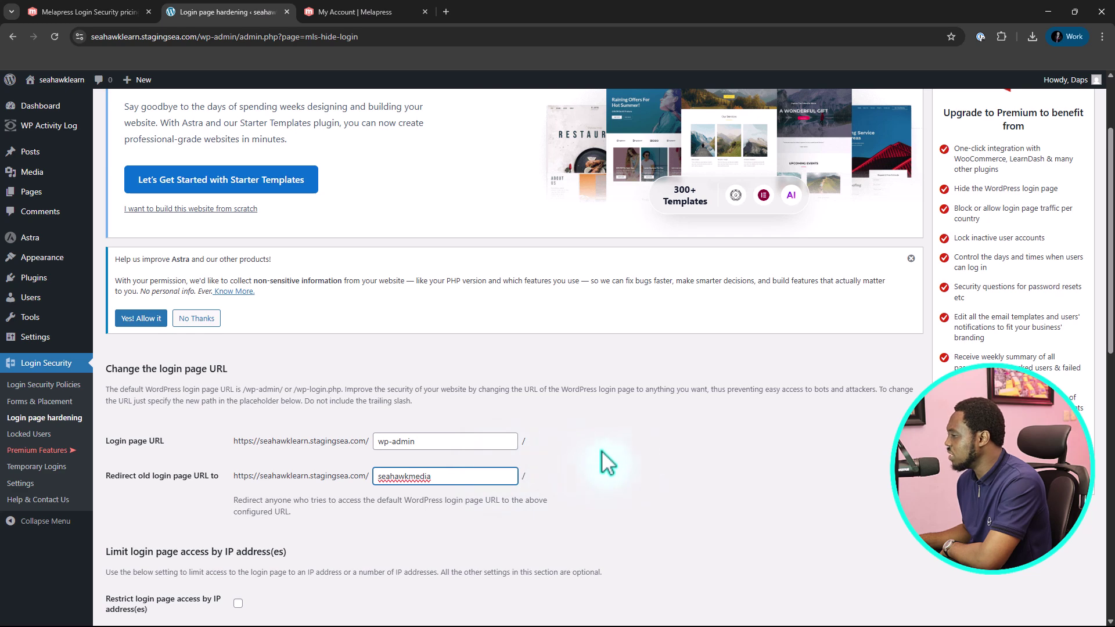
{"action": "scroll", "coordinate": [653, 445], "scroll_direction": "down", "scroll_amount": 1}
{"action": "scroll", "coordinate": [659, 455], "scroll_direction": "down", "scroll_amount": 3}
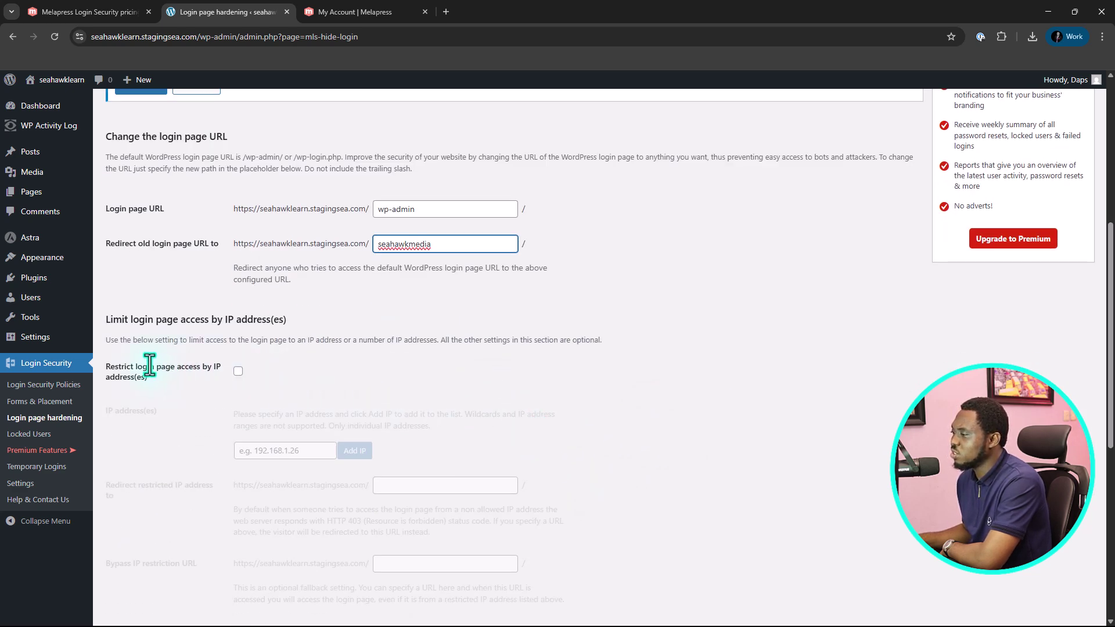
Turn on IP-based login page restriction and the login consent message, then save the hardening settings
{"action": "left_click", "coordinate": [238, 372]}
{"action": "scroll", "coordinate": [636, 380], "scroll_direction": "down", "scroll_amount": 3}
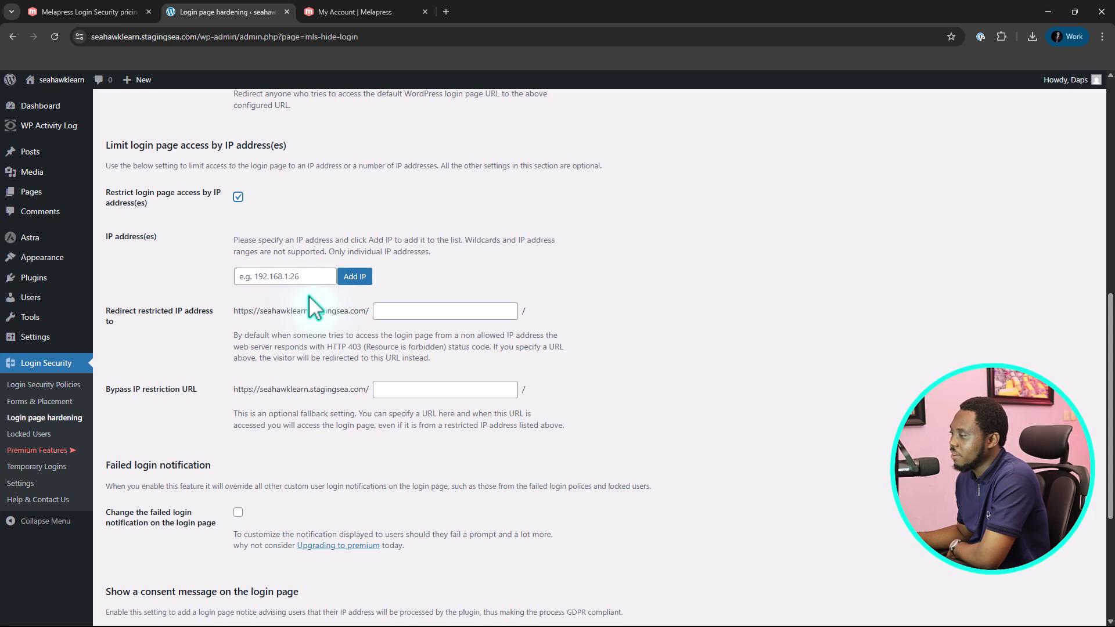
{"action": "scroll", "coordinate": [307, 301], "scroll_direction": "down", "scroll_amount": 2}
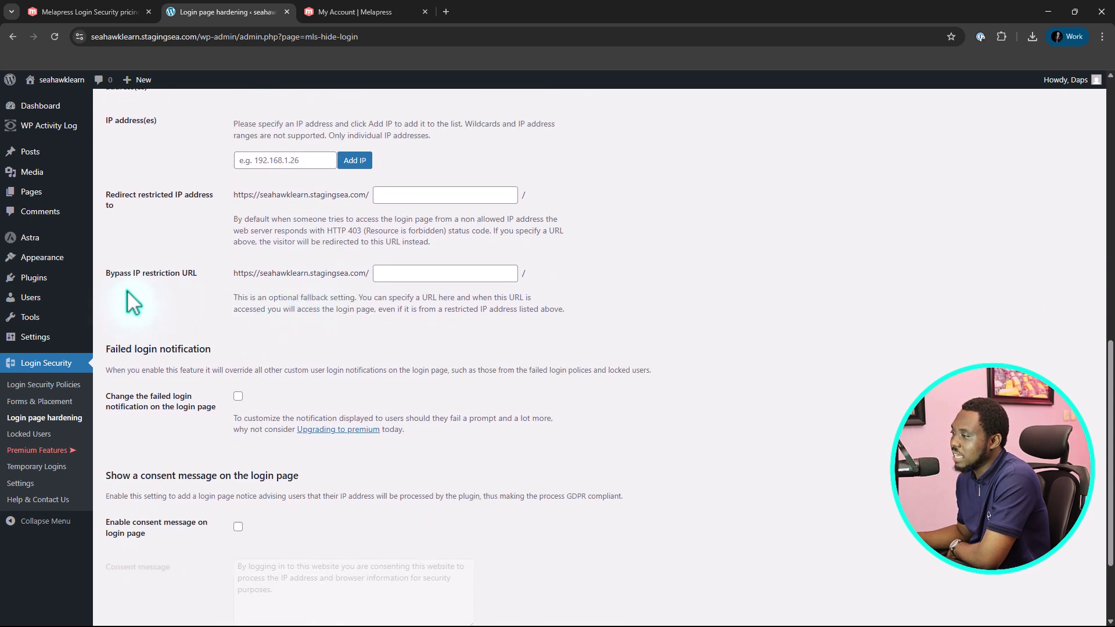
{"action": "scroll", "coordinate": [419, 277], "scroll_direction": "down", "scroll_amount": 1}
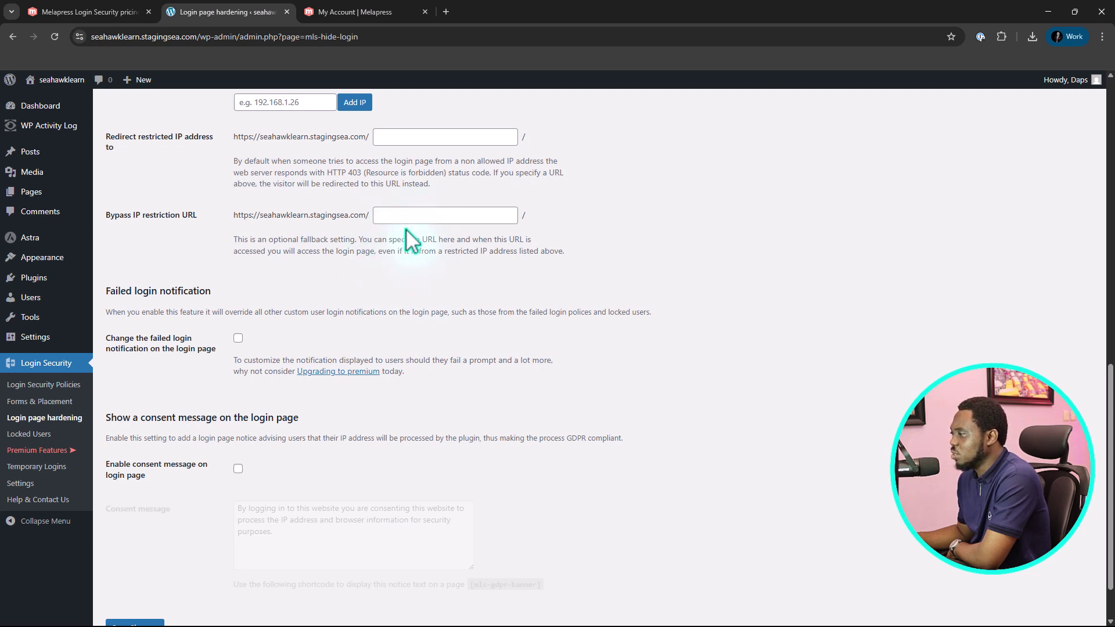
{"action": "scroll", "coordinate": [451, 221], "scroll_direction": "down", "scroll_amount": 1}
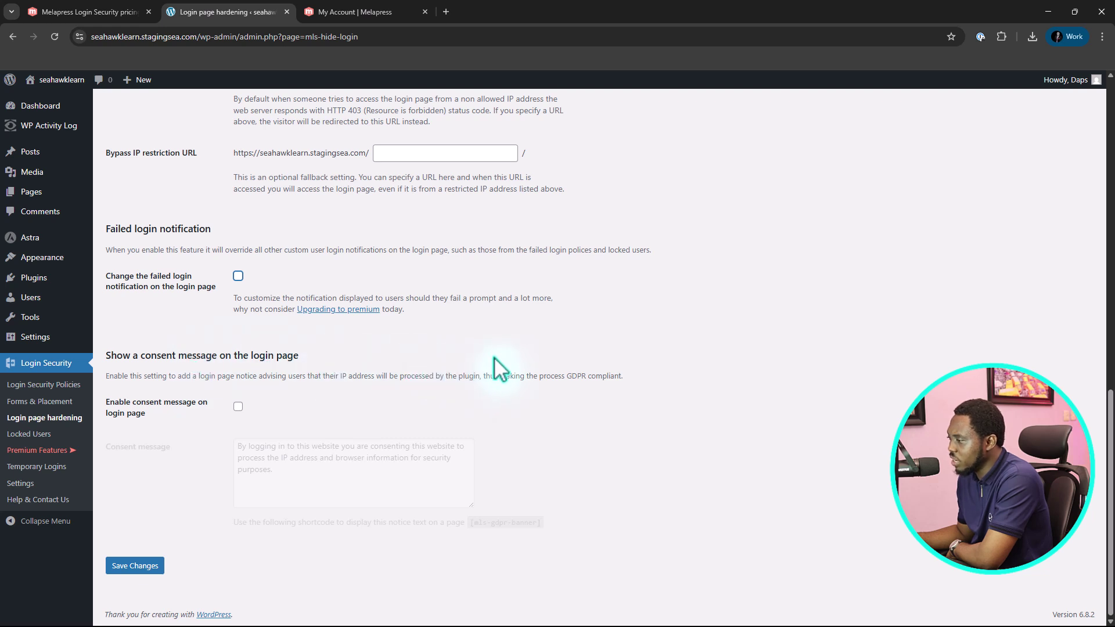
{"action": "left_click", "coordinate": [238, 406]}
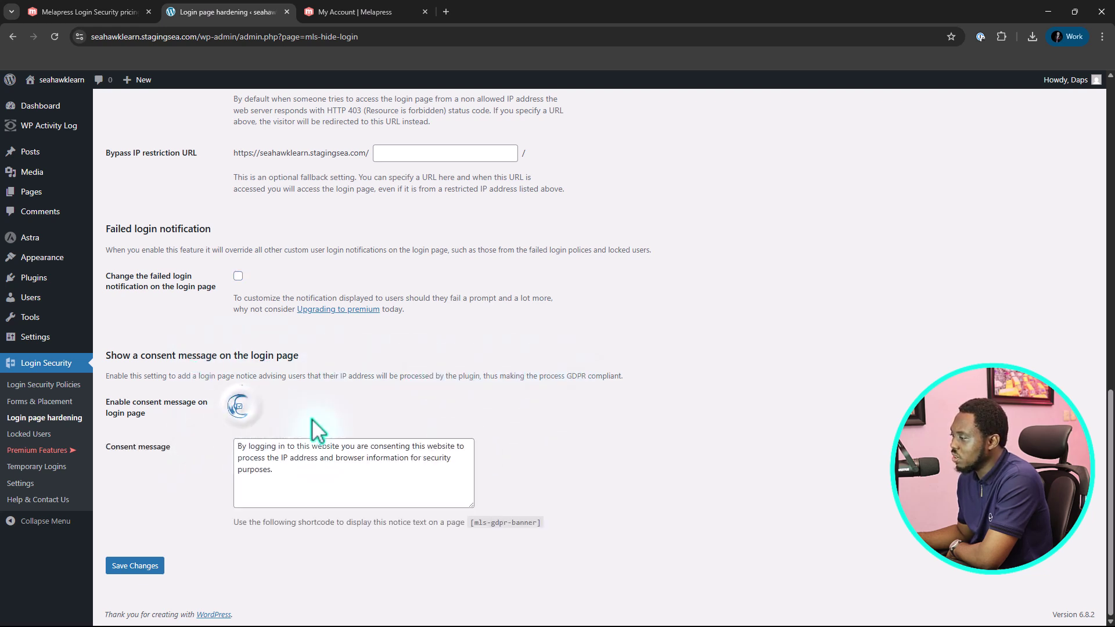
{"action": "left_click", "coordinate": [278, 480]}
{"action": "left_click_drag", "start_coordinate": [277, 480], "coordinate": [225, 448]}
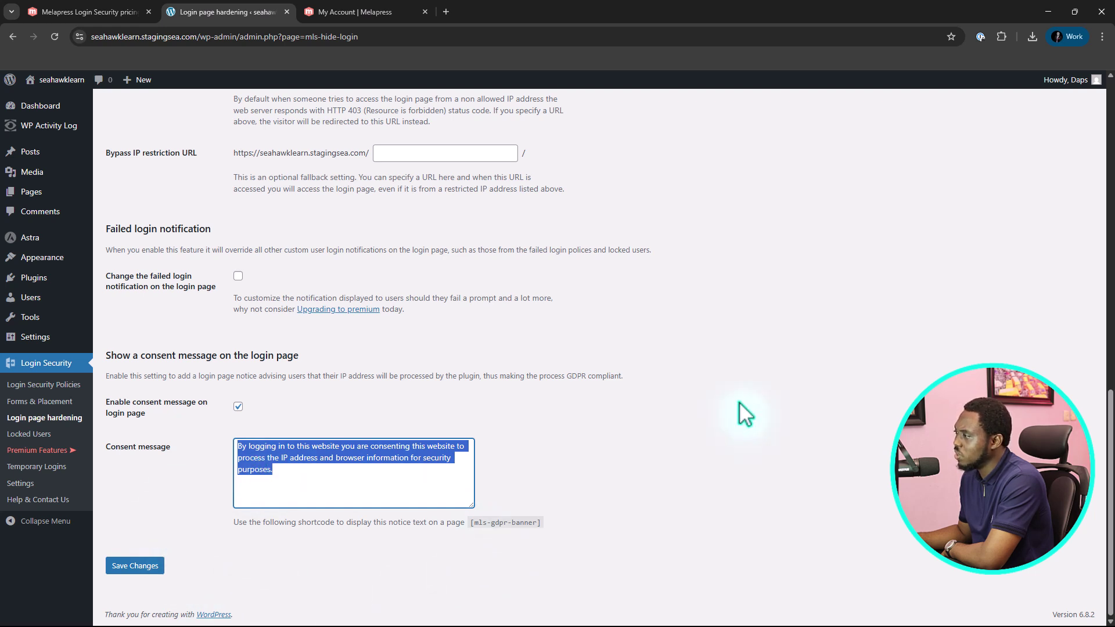
{"action": "left_click", "coordinate": [135, 567]}
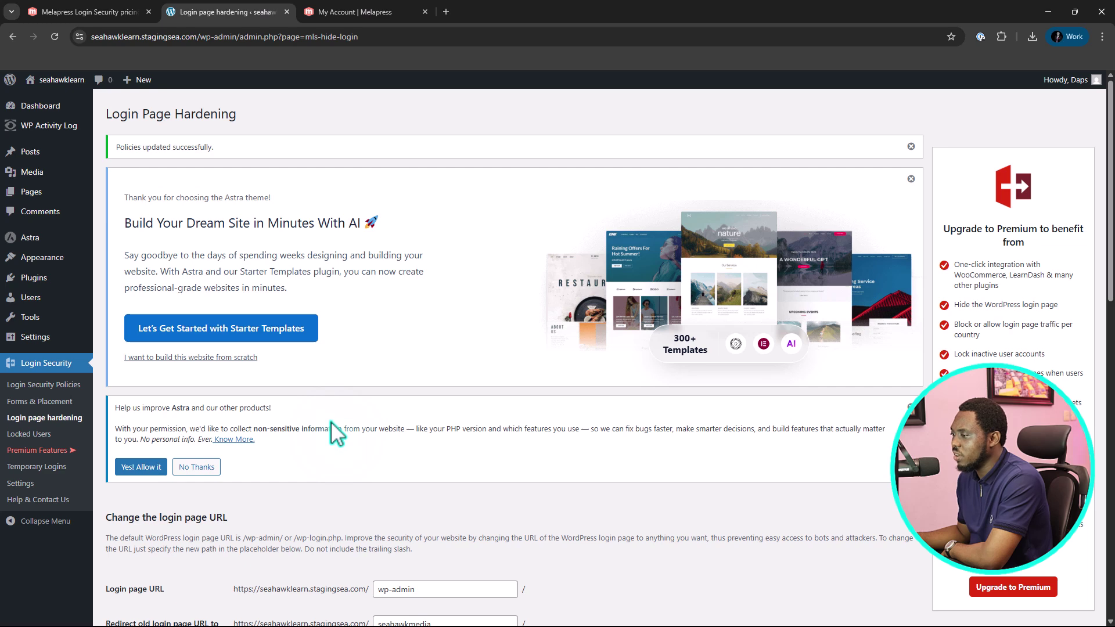
Check the Locked Users list, which is empty, then go to Temporary Logins
{"action": "left_click", "coordinate": [30, 434]}
{"action": "scroll", "coordinate": [125, 410], "scroll_direction": "down", "scroll_amount": 3}
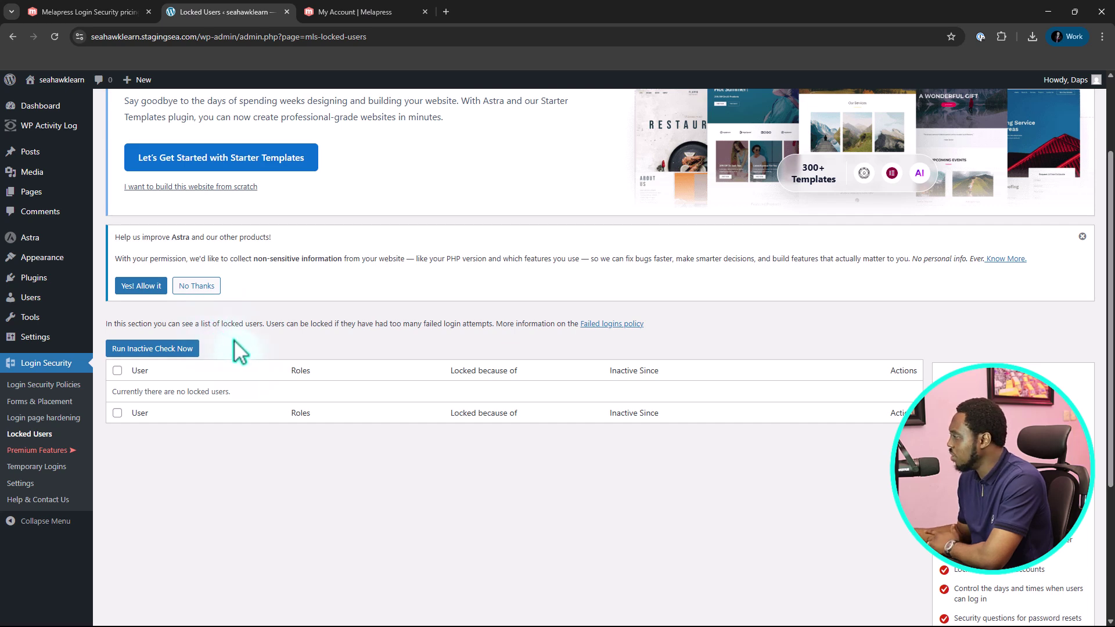
{"action": "left_click", "coordinate": [36, 468]}
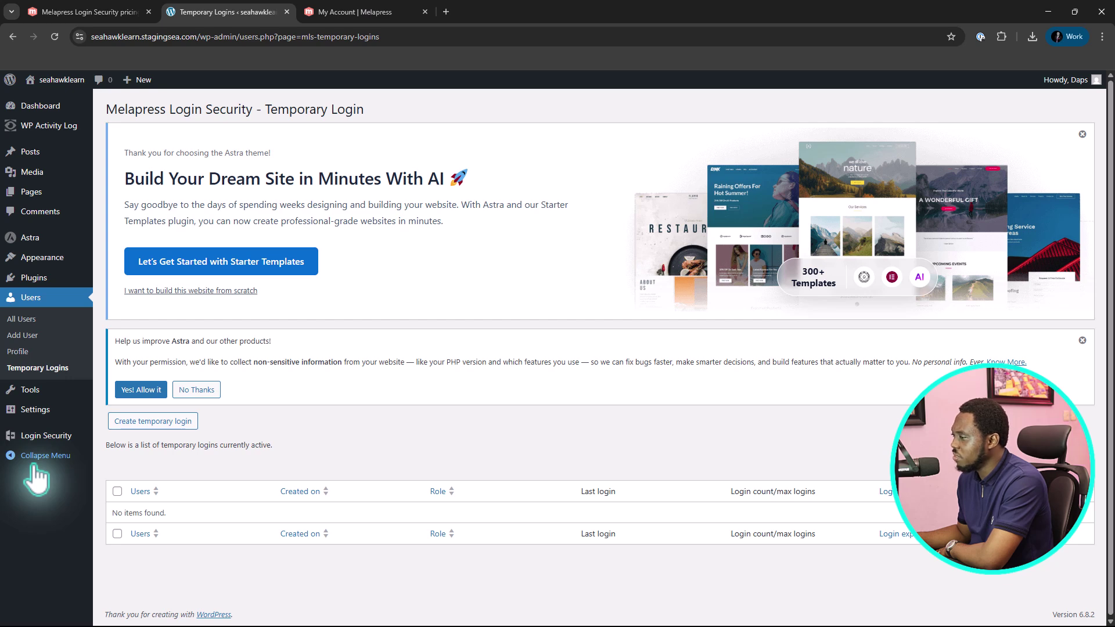
Start a new temporary login with the user's e-mail, first and last name, and the Editor role
{"action": "left_click", "coordinate": [139, 422]}
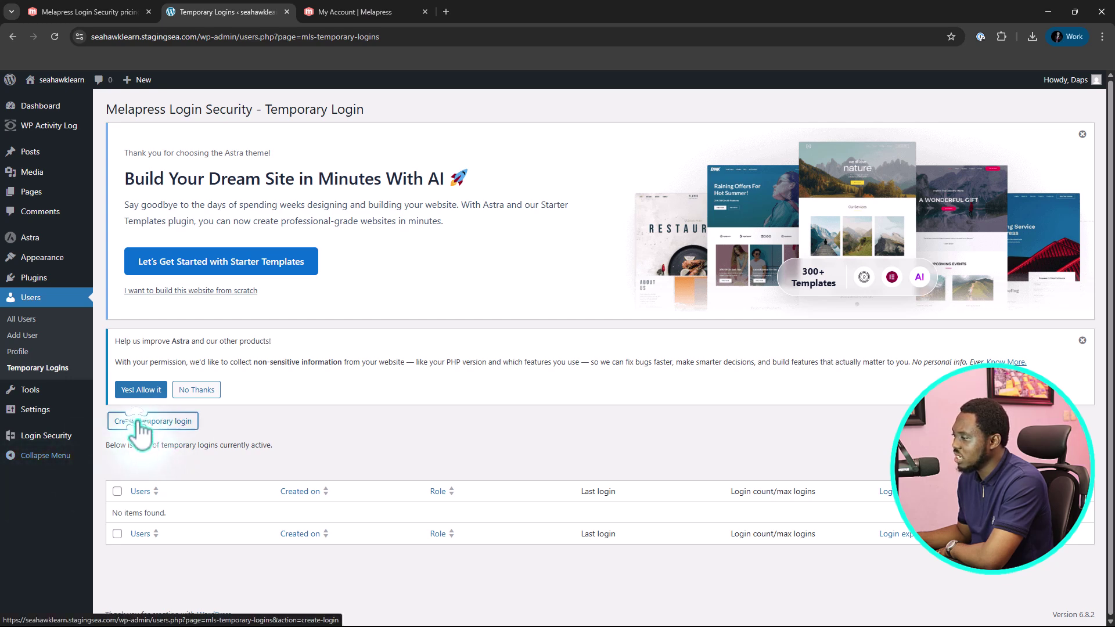
{"action": "scroll", "coordinate": [463, 423], "scroll_direction": "down", "scroll_amount": 2}
{"action": "left_click", "coordinate": [272, 352]}
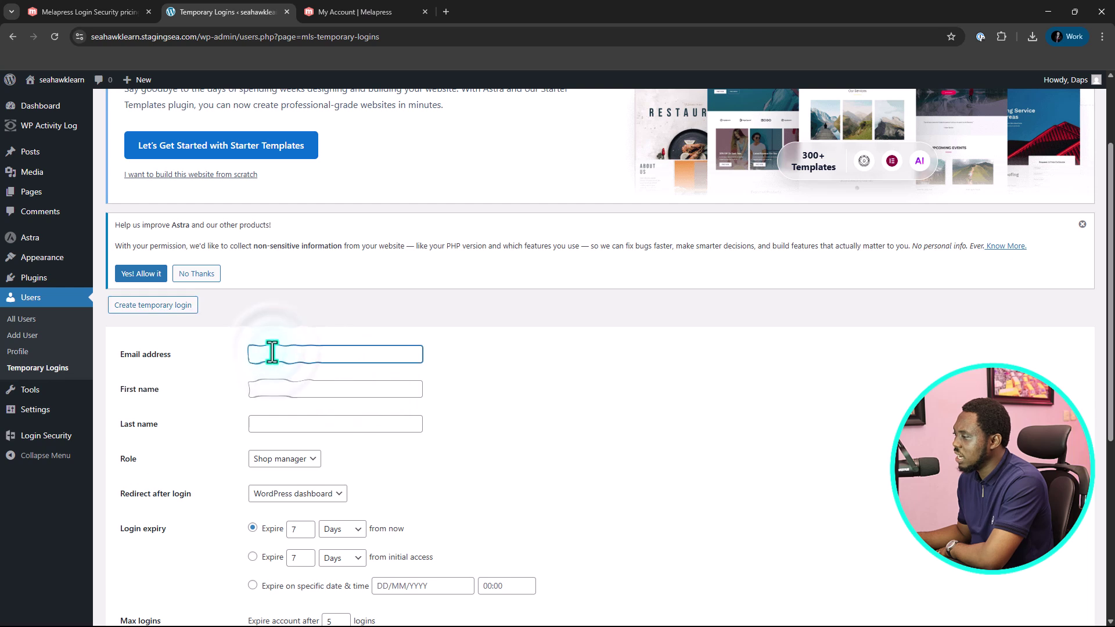
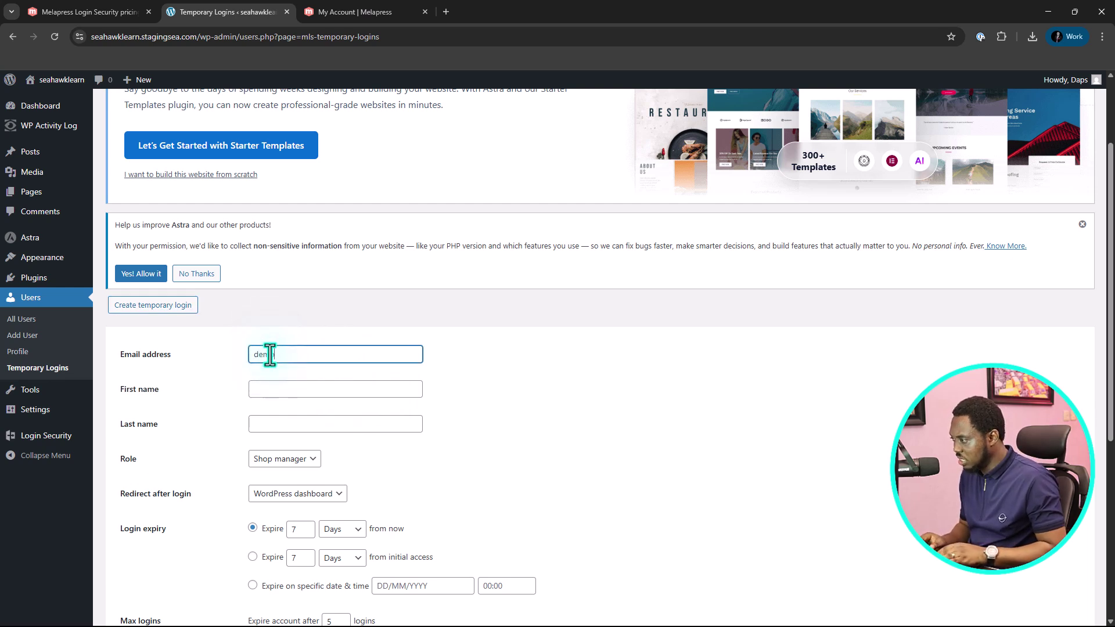
{"action": "left_click", "coordinate": [258, 390]}
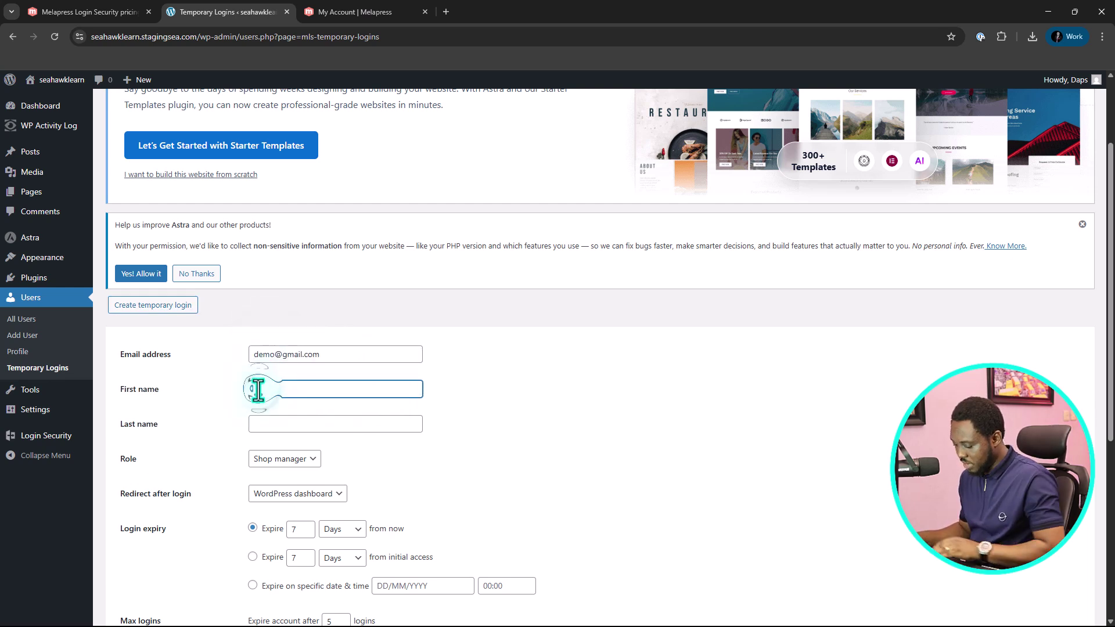
{"action": "type", "text": "demo"}
{"action": "scroll", "coordinate": [287, 407], "scroll_direction": "down", "scroll_amount": 1}
{"action": "left_click", "coordinate": [289, 401]}
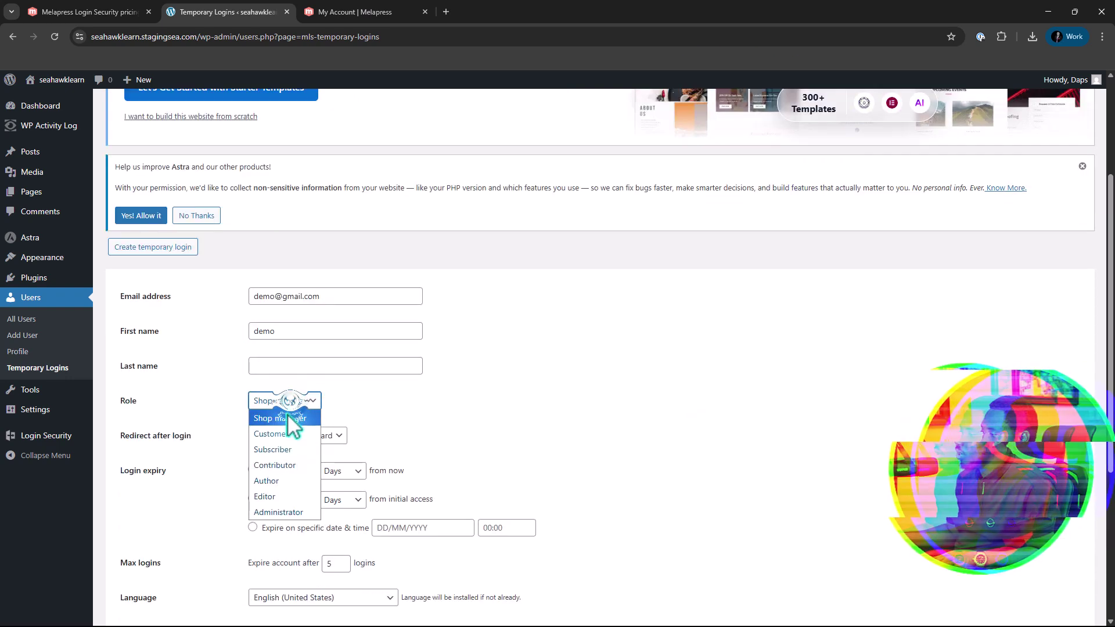
{"action": "left_click", "coordinate": [267, 495]}
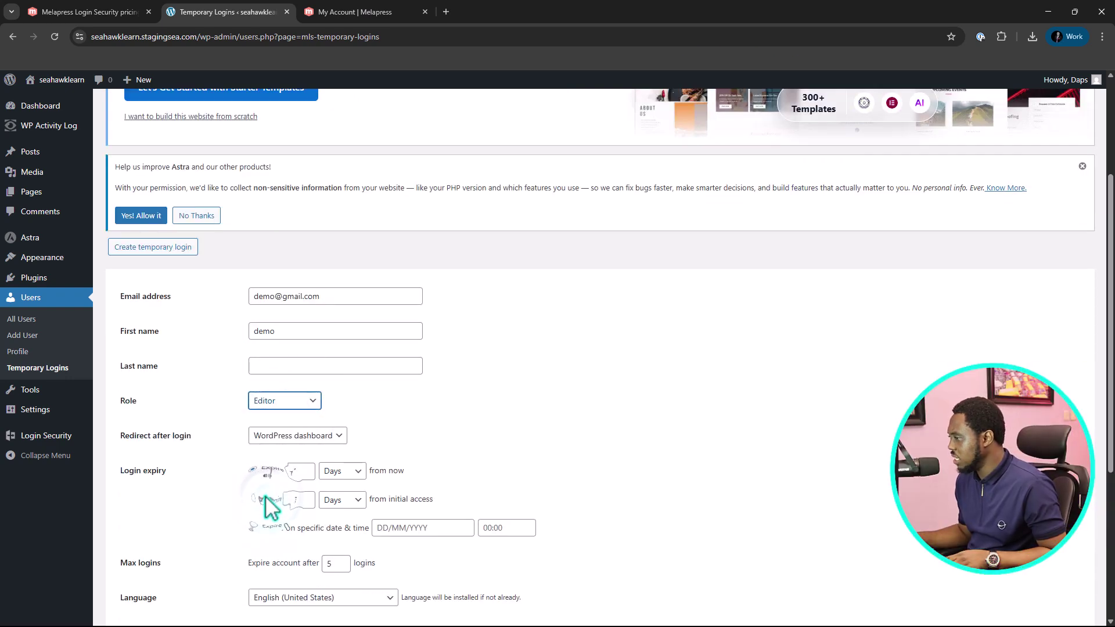
{"action": "left_click", "coordinate": [264, 366]}
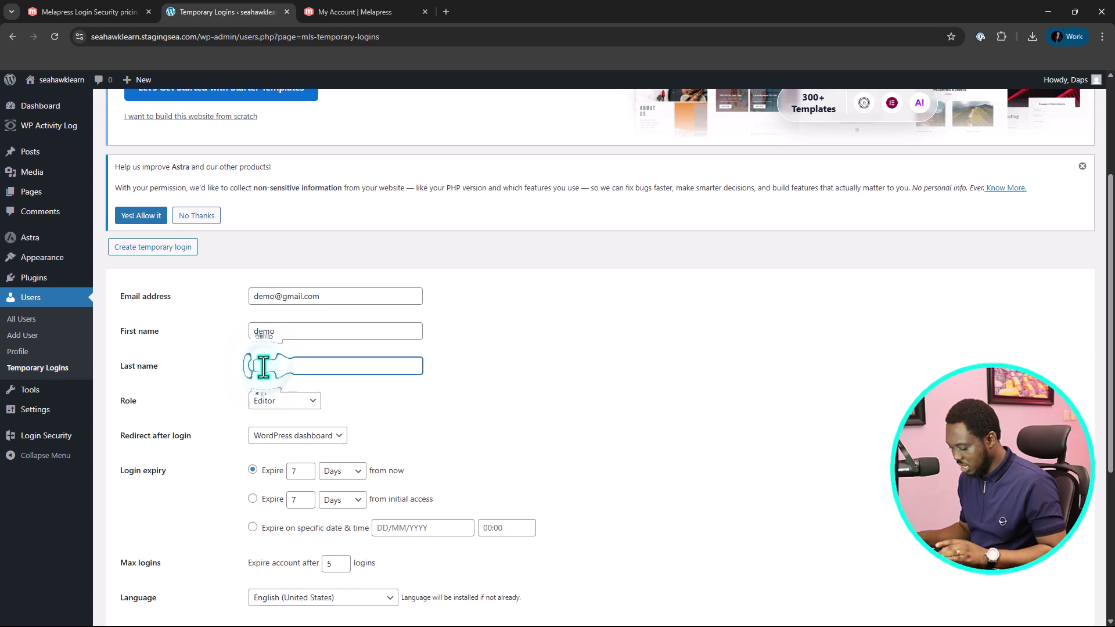
{"action": "type", "text": "demo lastname"}
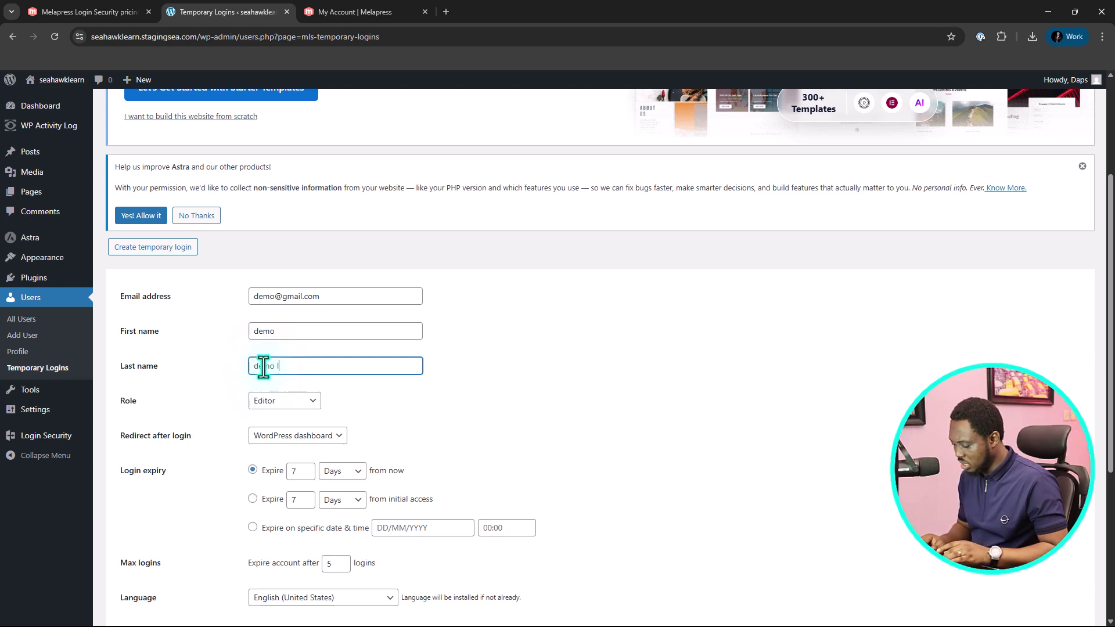
{"action": "scroll", "coordinate": [348, 386], "scroll_direction": "down", "scroll_amount": 2}
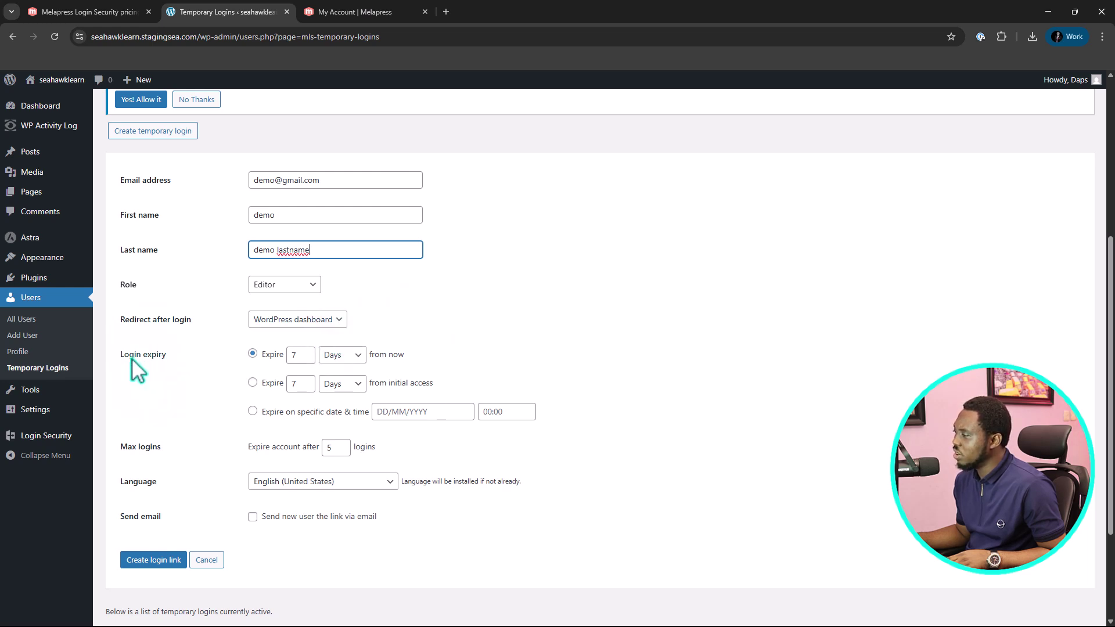
Set the from-now expiry of the temporary login to 1 hour
{"action": "left_click", "coordinate": [359, 357]}
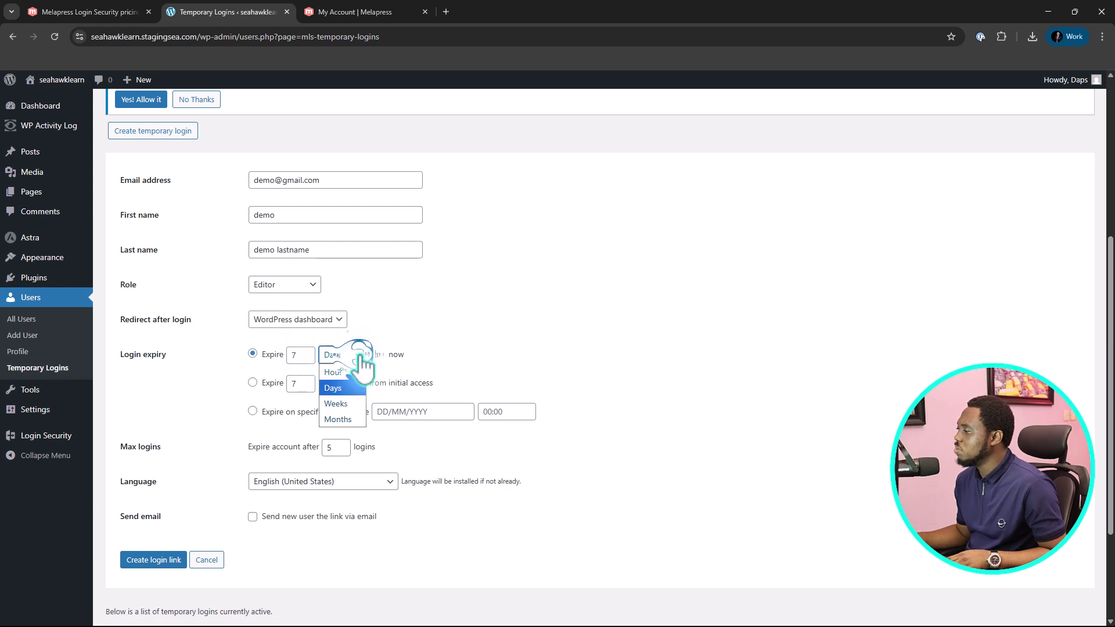
{"action": "left_click", "coordinate": [352, 372]}
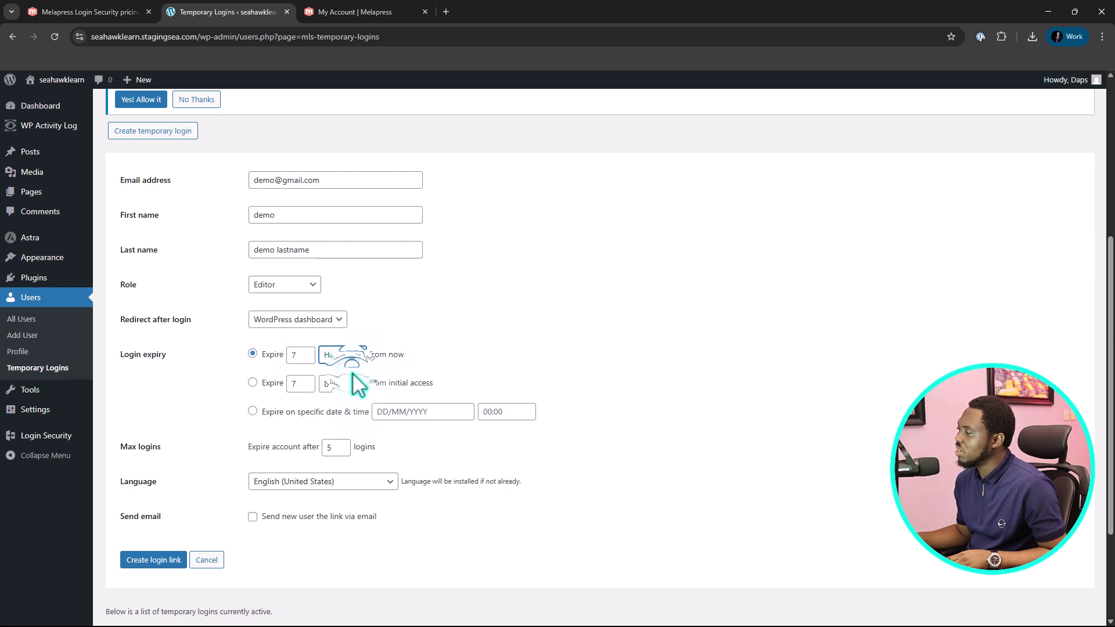
{"action": "left_click", "coordinate": [298, 356]}
{"action": "type", "text": "1"}
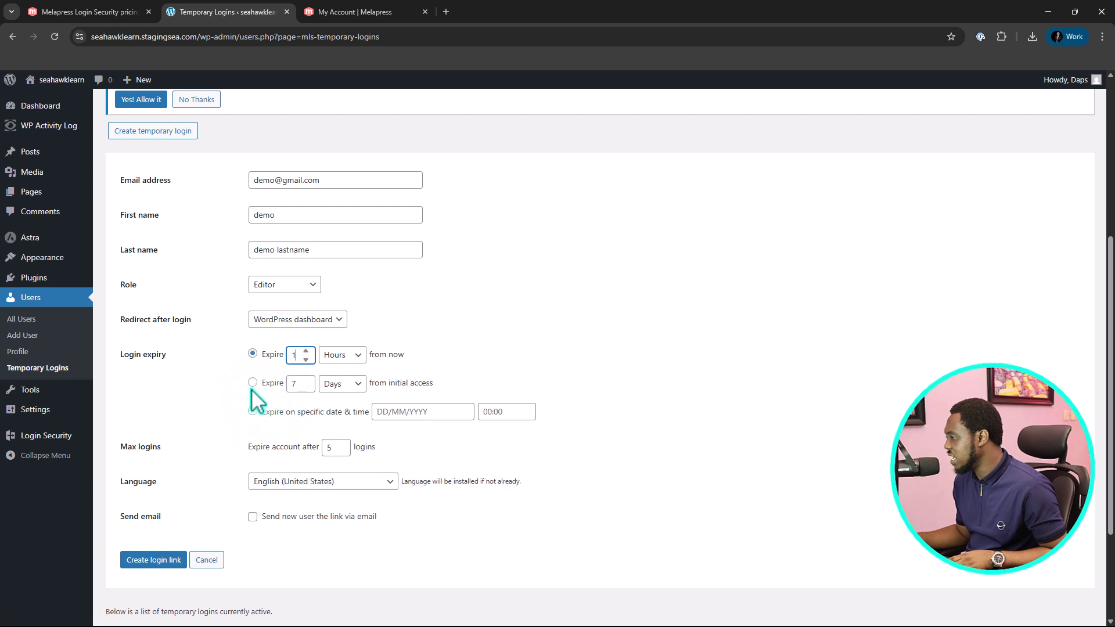
Make the login expire 1 hour after initial access and limit it to 3 logins
{"action": "left_click", "coordinate": [253, 383]}
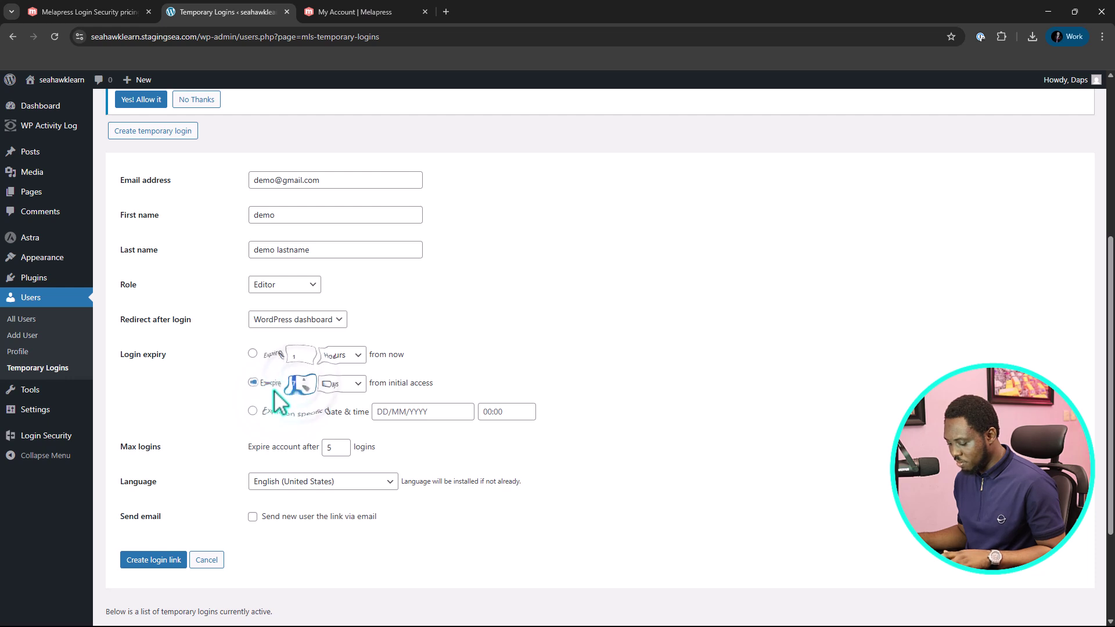
{"action": "type", "text": "1"}
{"action": "left_click", "coordinate": [342, 383]}
{"action": "left_click", "coordinate": [335, 414]}
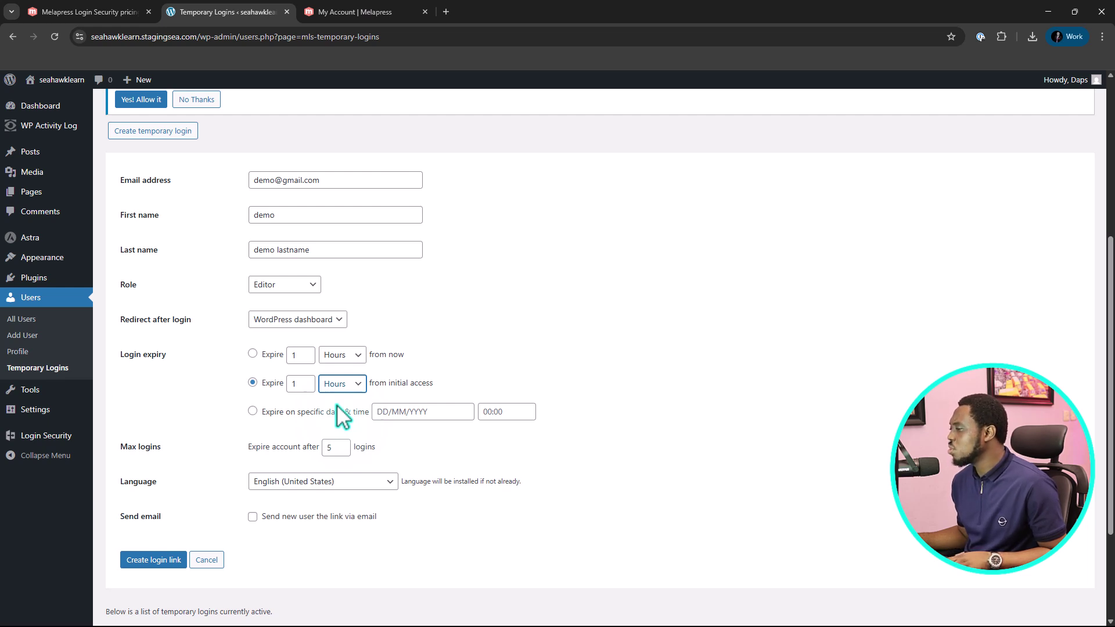
{"action": "left_click", "coordinate": [253, 411]}
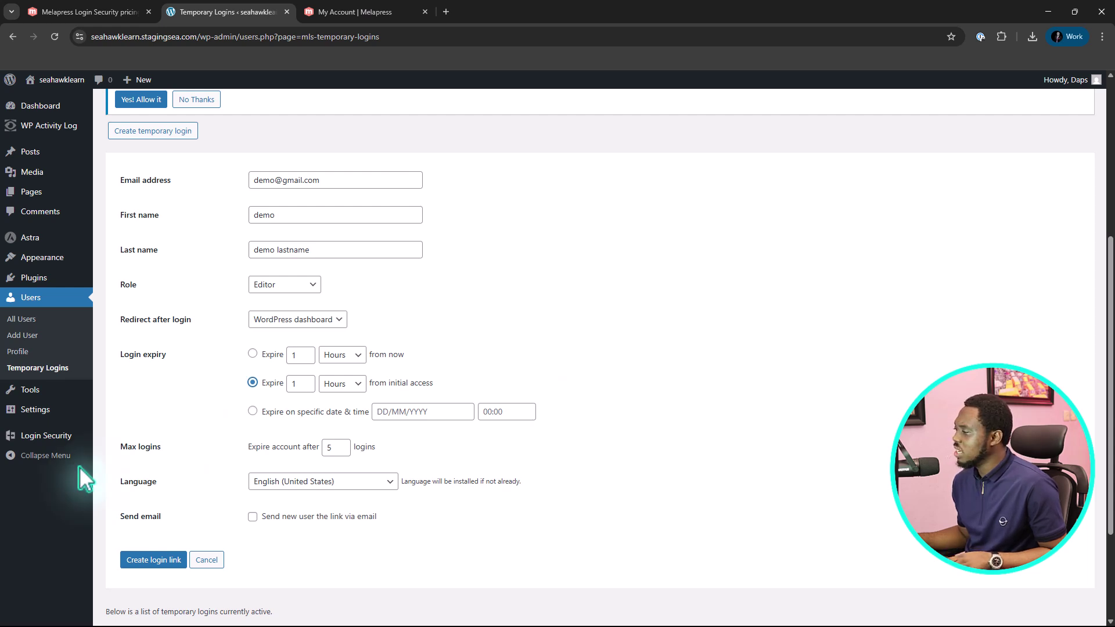
{"action": "left_click", "coordinate": [270, 384]}
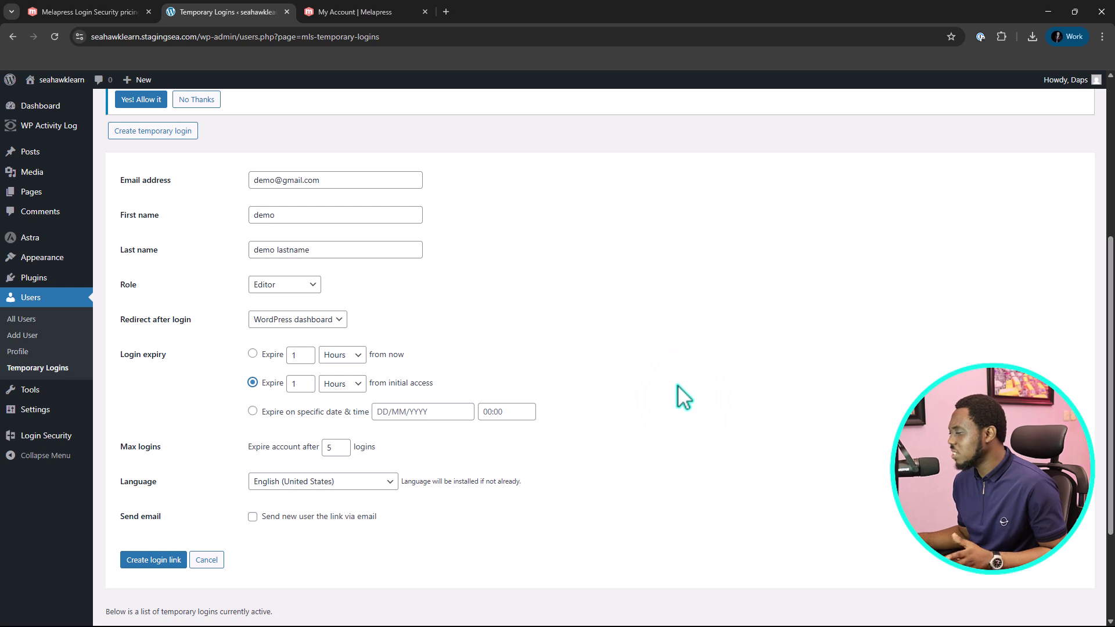
{"action": "scroll", "coordinate": [674, 399], "scroll_direction": "down", "scroll_amount": 2}
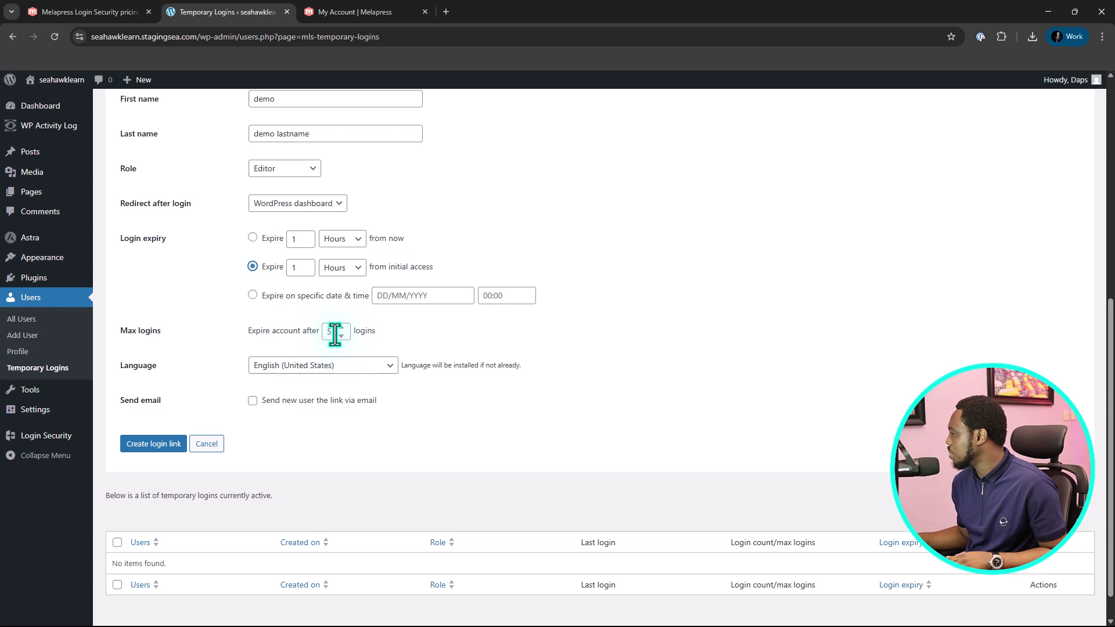
{"action": "double_click", "coordinate": [335, 334]}
{"action": "type", "text": "3"}
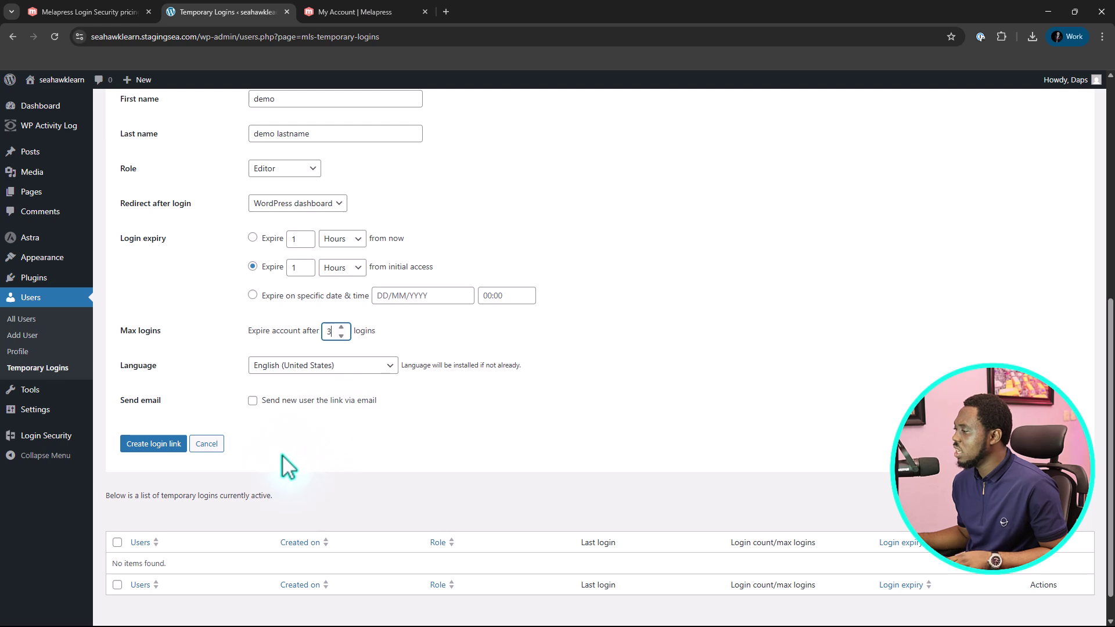
Create the temporary Editor login link and copy it, closing the Login created panel
{"action": "left_click", "coordinate": [152, 444]}
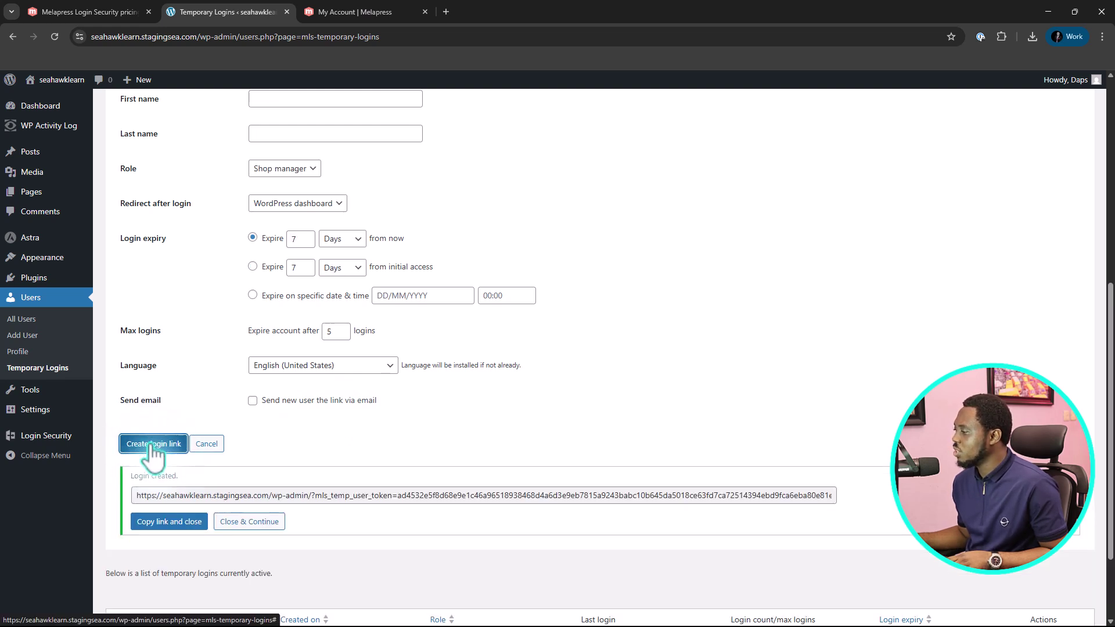
{"action": "left_click", "coordinate": [323, 497]}
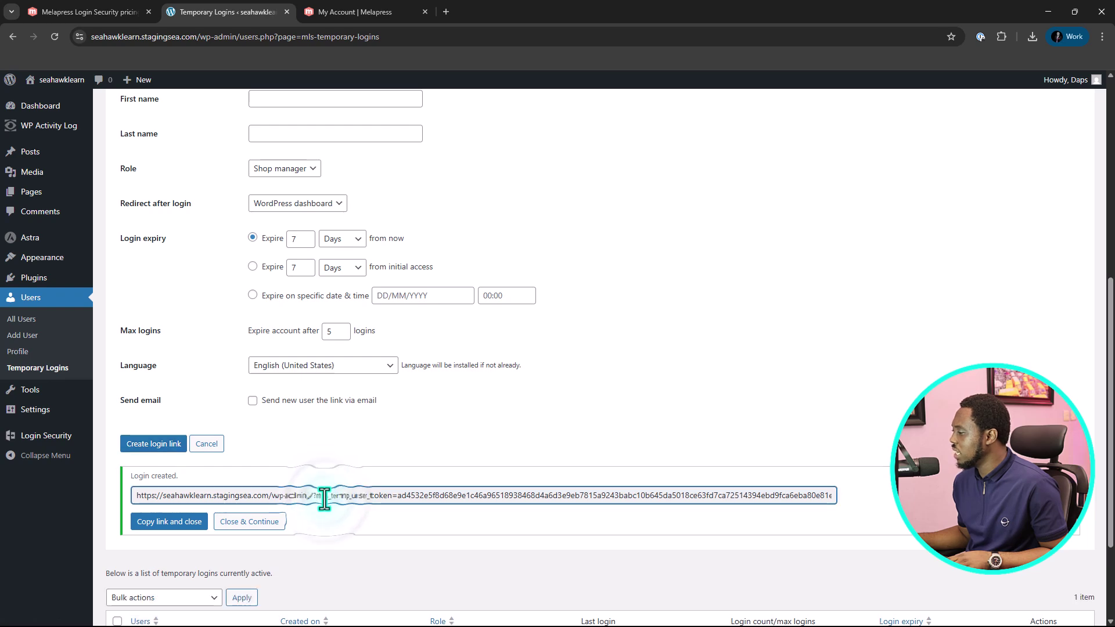
{"action": "left_click", "coordinate": [171, 521]}
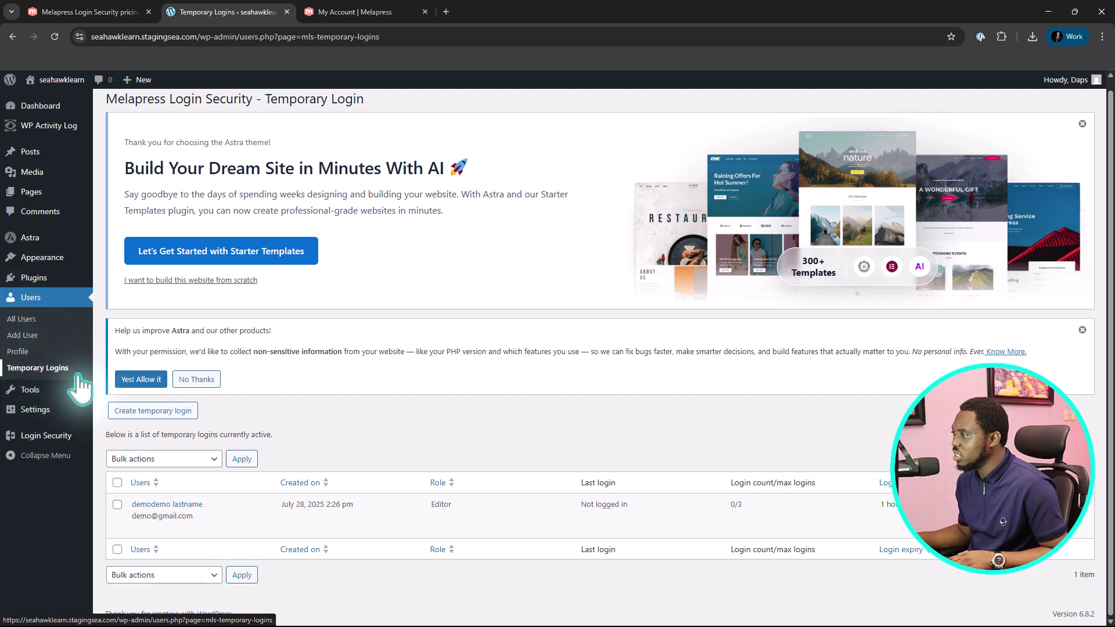
Open Login Security settings and change the weekly summary day from Sunday to Monday
{"action": "mouse_move", "coordinate": [56, 437]}
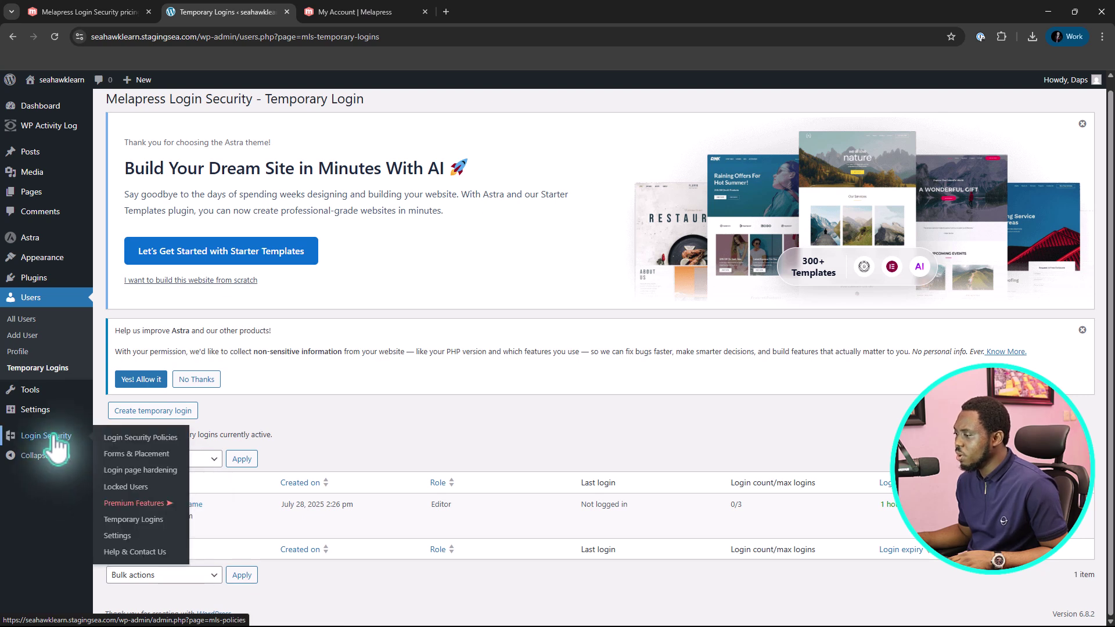
{"action": "left_click", "coordinate": [114, 540]}
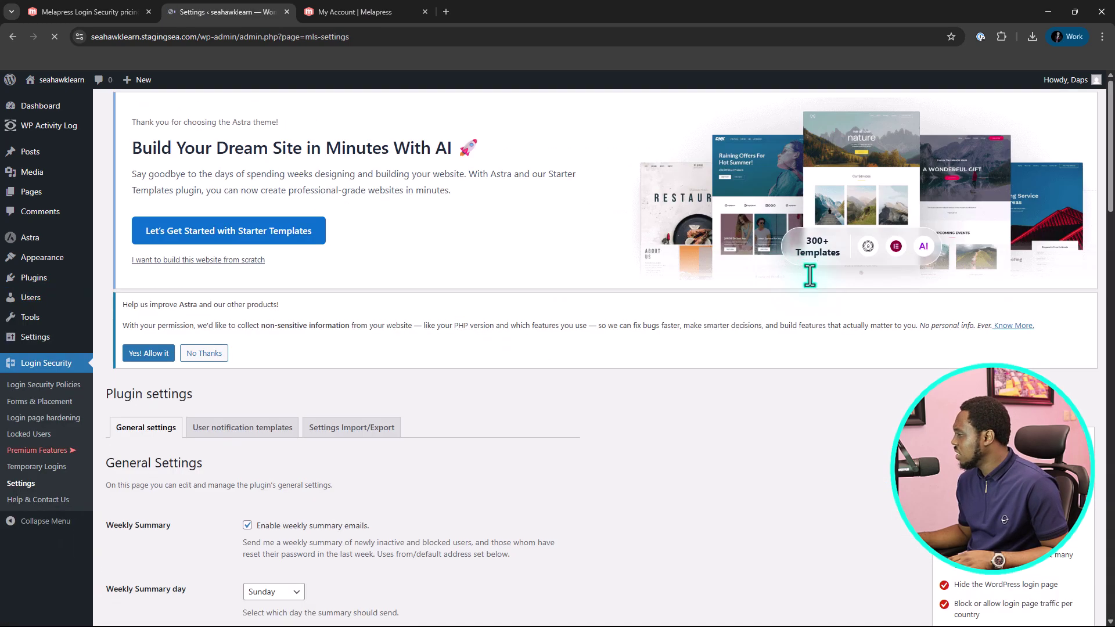
{"action": "scroll", "coordinate": [825, 296], "scroll_direction": "down", "scroll_amount": 4}
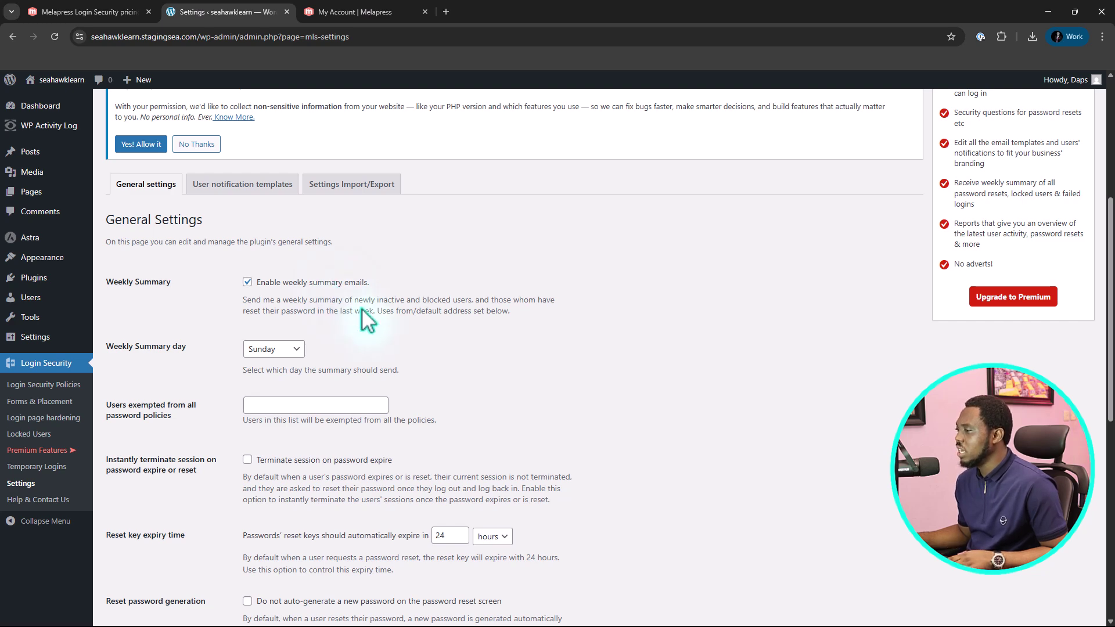
{"action": "scroll", "coordinate": [436, 292], "scroll_direction": "down", "scroll_amount": 1}
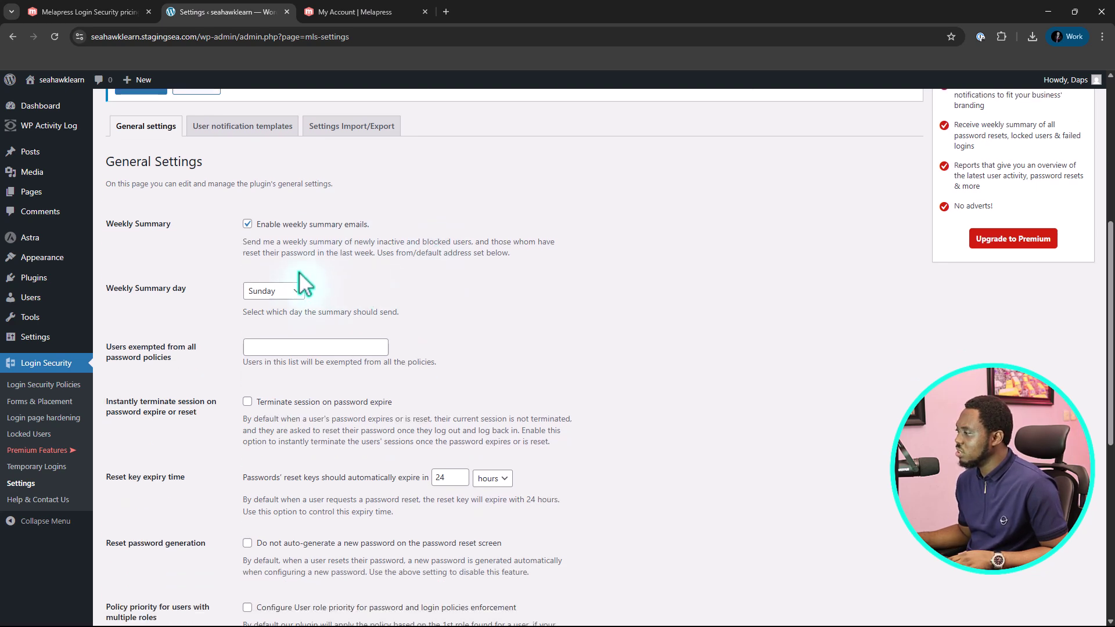
{"action": "left_click", "coordinate": [287, 292]}
{"action": "left_click", "coordinate": [276, 325]}
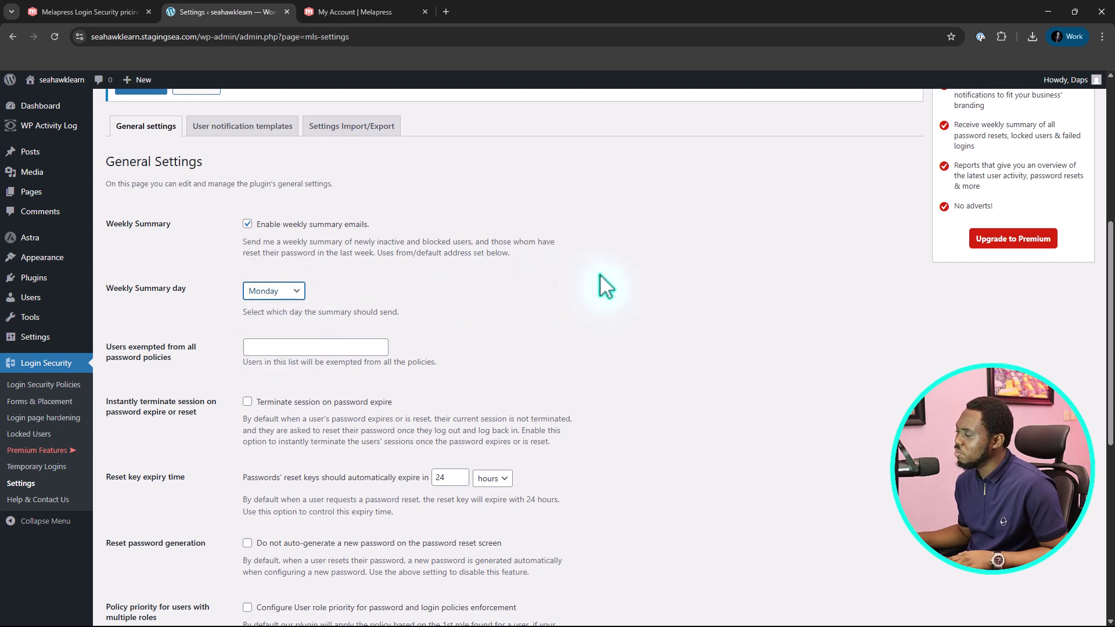
Review the email options further down, highlighting the from-address description
{"action": "scroll", "coordinate": [606, 288], "scroll_direction": "down", "scroll_amount": 2}
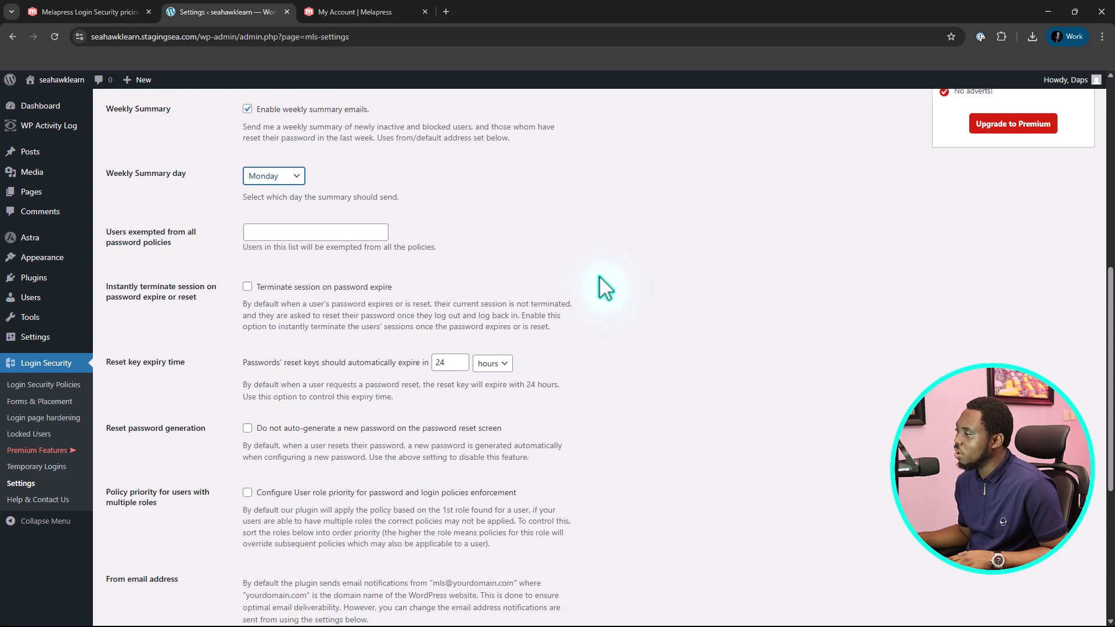
{"action": "scroll", "coordinate": [301, 254], "scroll_direction": "down", "scroll_amount": 1}
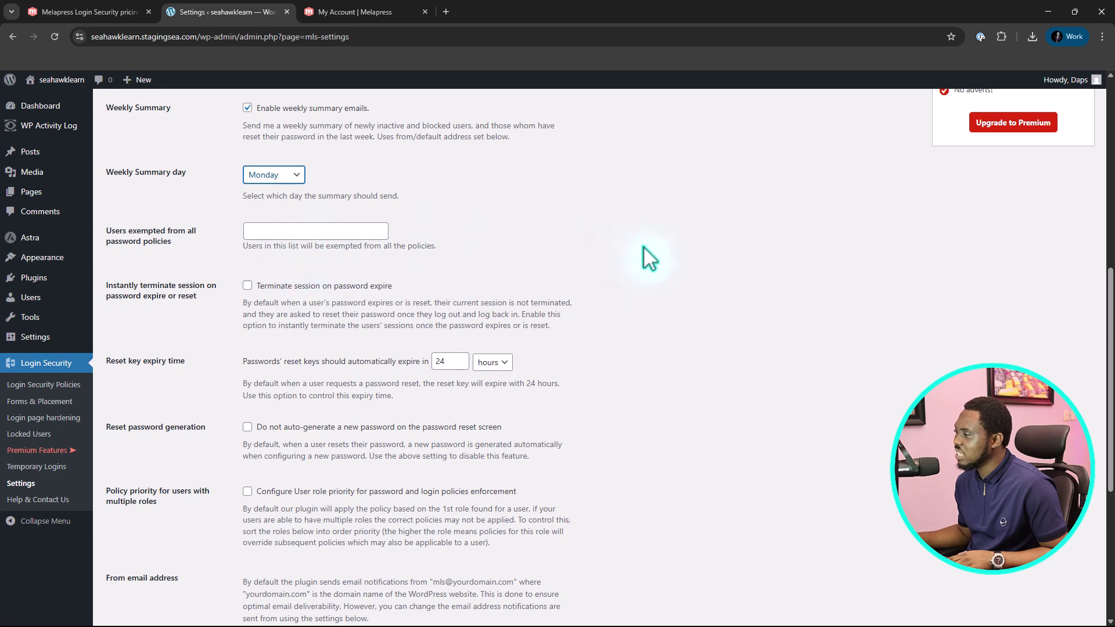
{"action": "scroll", "coordinate": [598, 276], "scroll_direction": "down", "scroll_amount": 5}
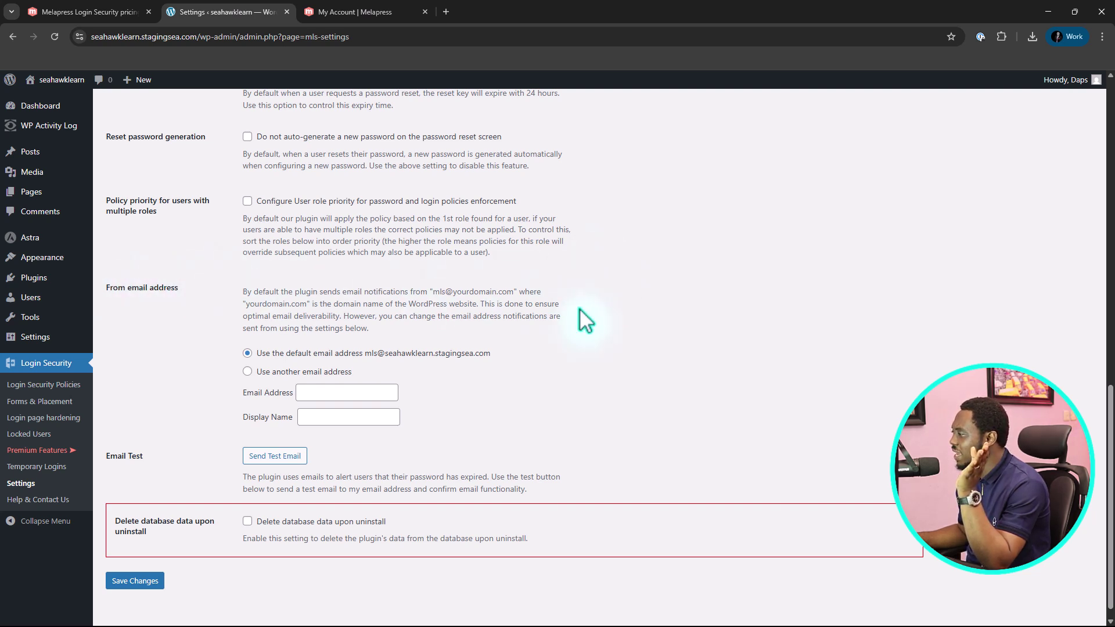
{"action": "left_click_drag", "start_coordinate": [455, 328], "coordinate": [256, 273]}
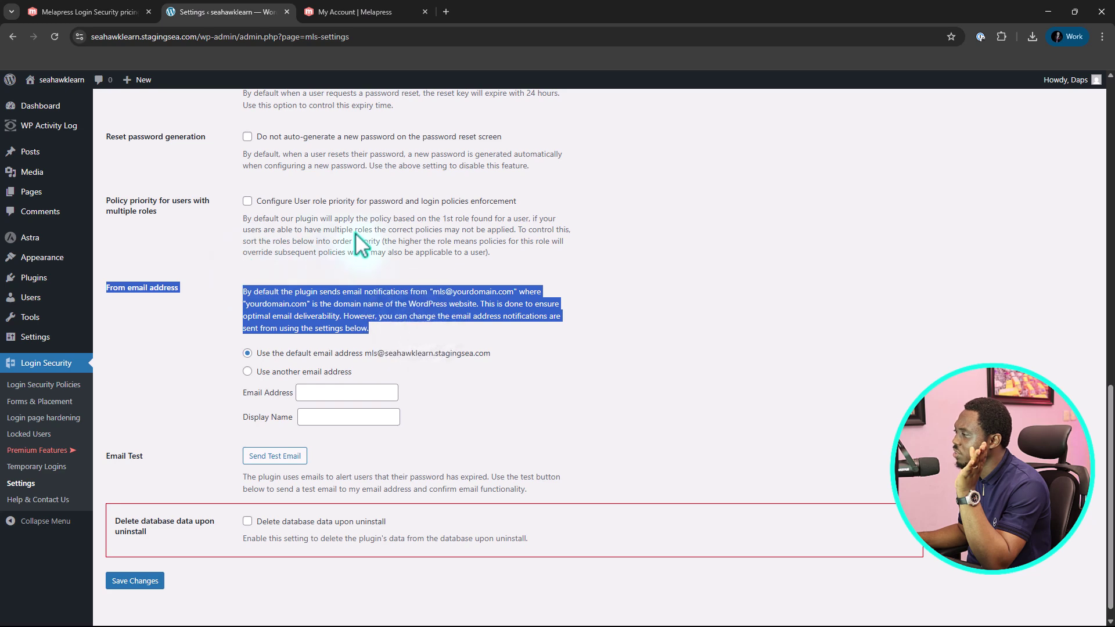
{"action": "scroll", "coordinate": [597, 256], "scroll_direction": "up", "scroll_amount": 9}
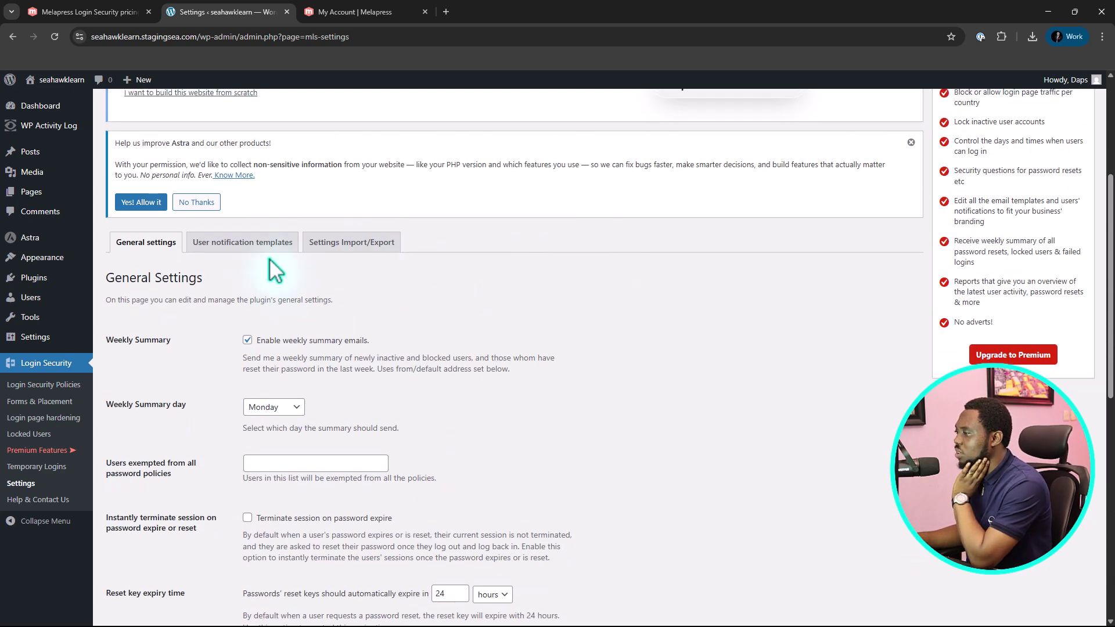
Review the user notification templates for disabled password resets and exceeded failed login attempts
{"action": "left_click", "coordinate": [226, 247]}
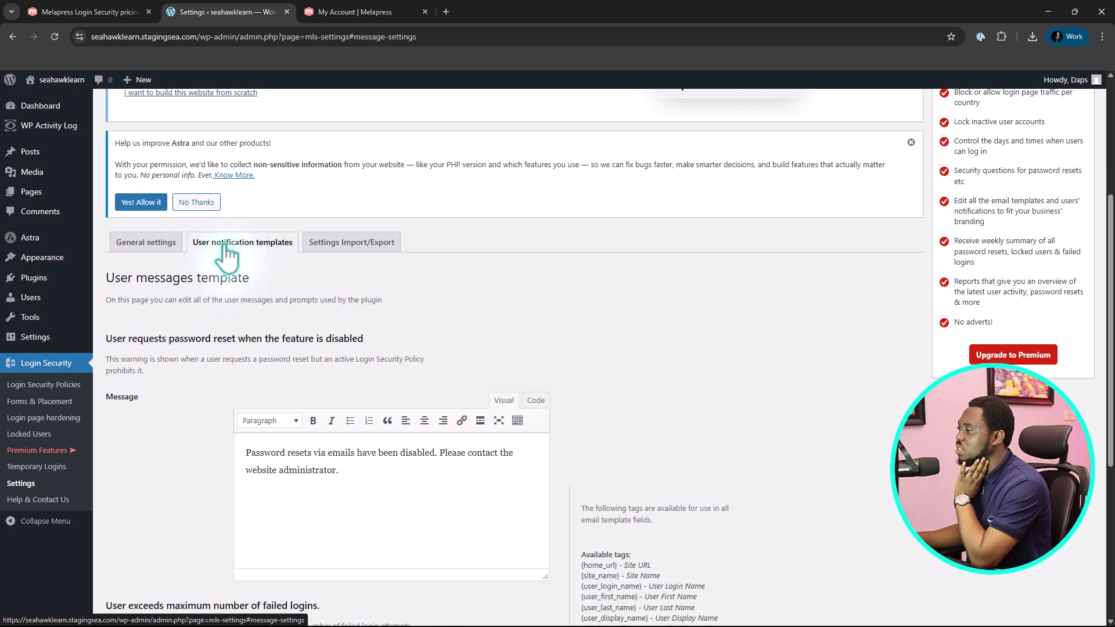
{"action": "scroll", "coordinate": [608, 247], "scroll_direction": "down", "scroll_amount": 2}
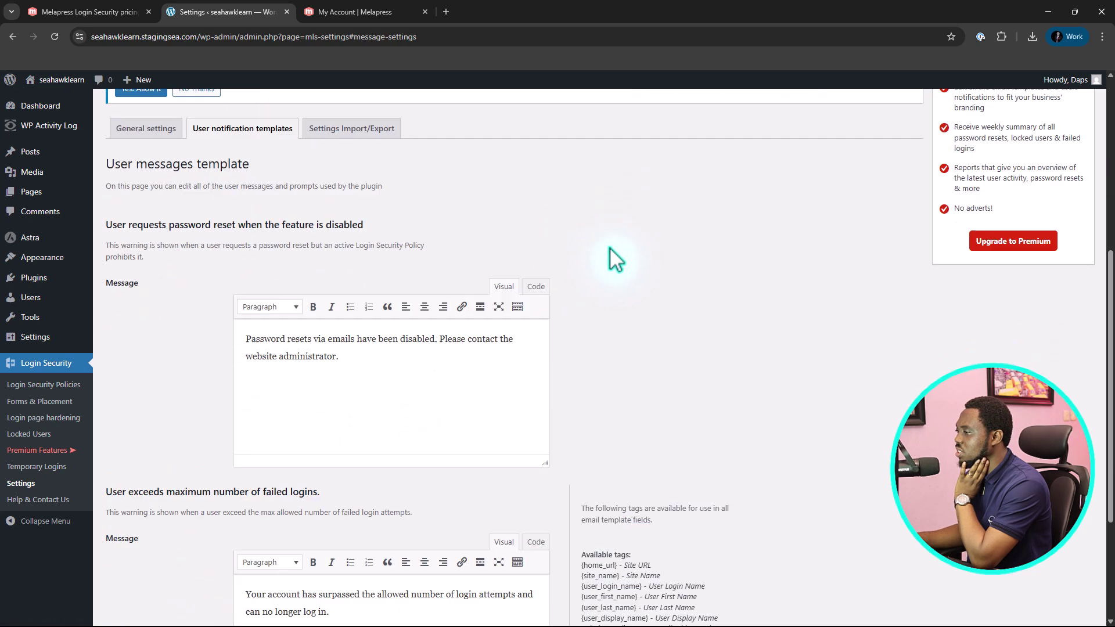
{"action": "scroll", "coordinate": [537, 215], "scroll_direction": "down", "scroll_amount": 1}
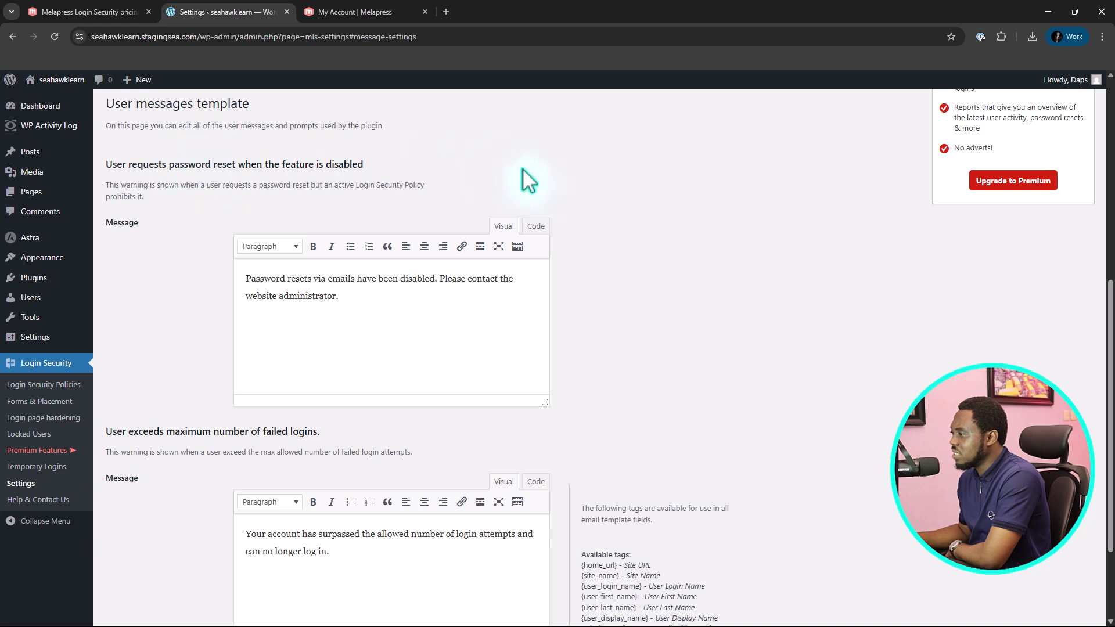
{"action": "scroll", "coordinate": [636, 196], "scroll_direction": "down", "scroll_amount": 2}
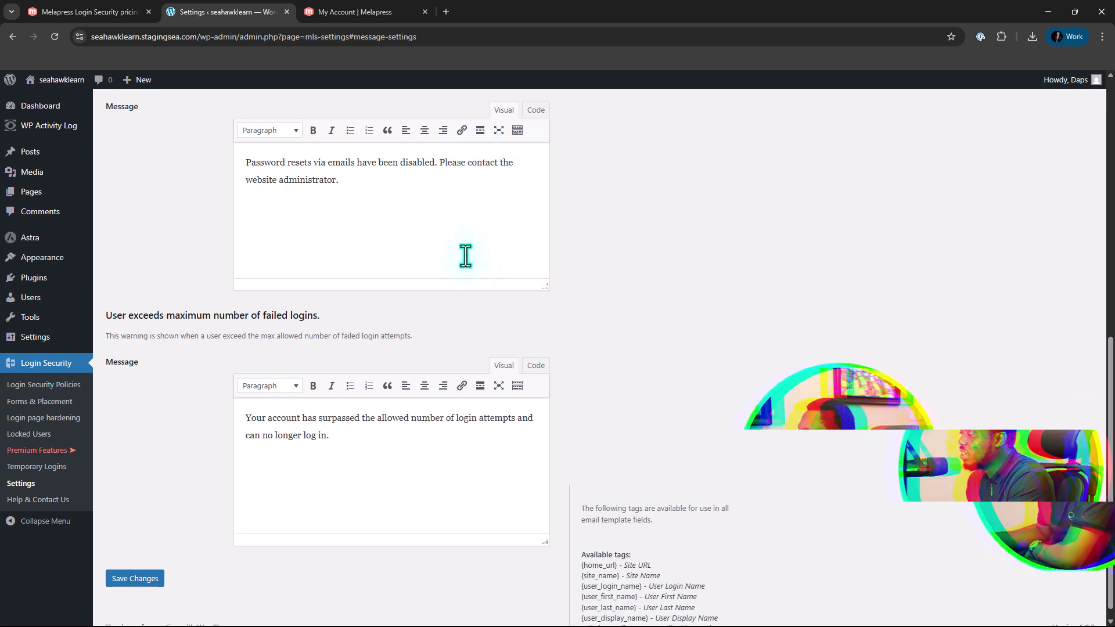
{"action": "scroll", "coordinate": [465, 256], "scroll_direction": "down", "scroll_amount": 1}
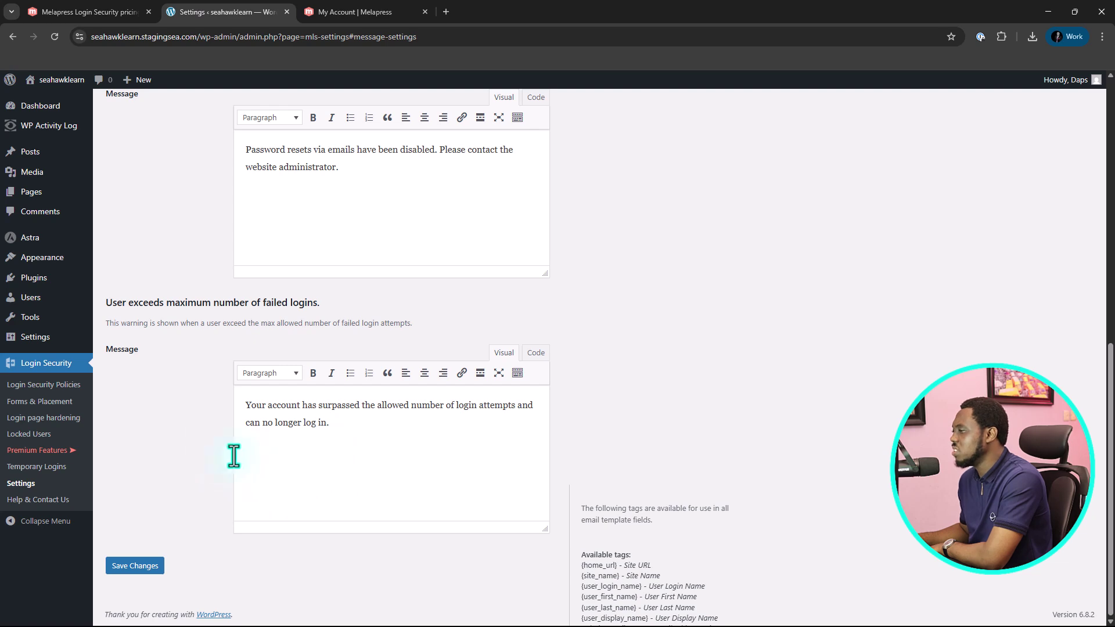
{"action": "scroll", "coordinate": [155, 393], "scroll_direction": "up", "scroll_amount": 7}
{"action": "scroll", "coordinate": [198, 379], "scroll_direction": "up", "scroll_amount": 2}
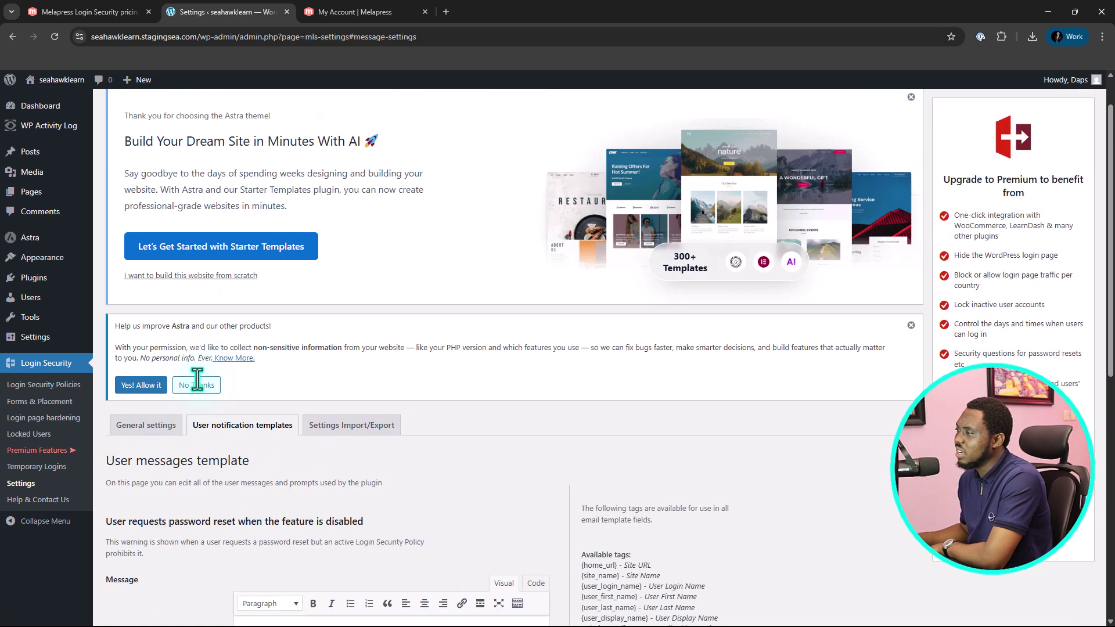
{"action": "scroll", "coordinate": [200, 380], "scroll_direction": "down", "scroll_amount": 3}
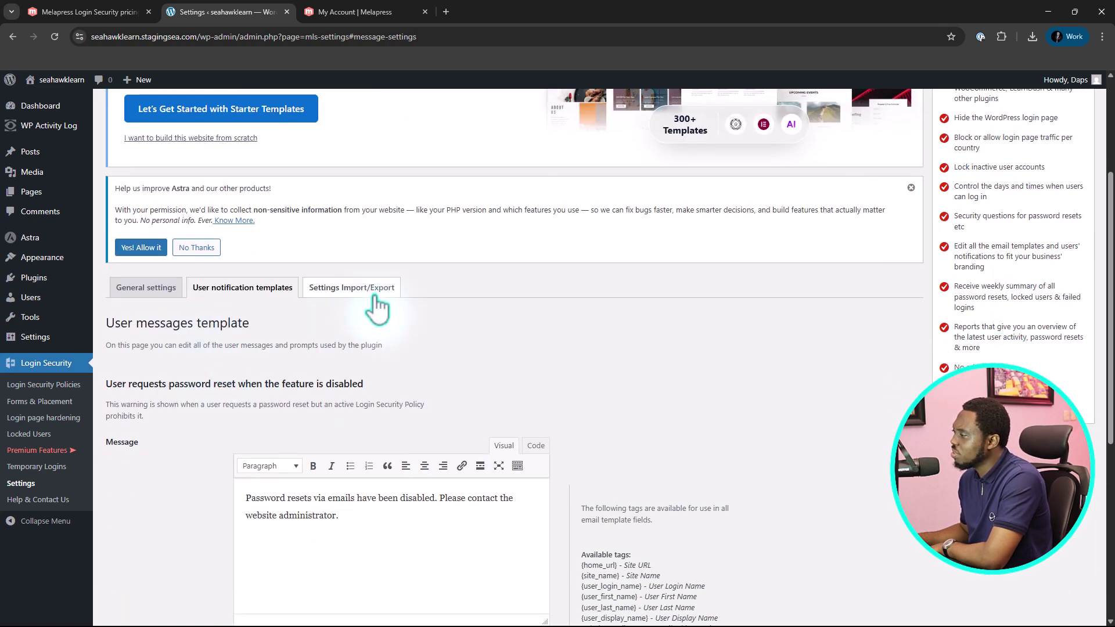
View the Settings Import/Export options
{"action": "left_click", "coordinate": [373, 291]}
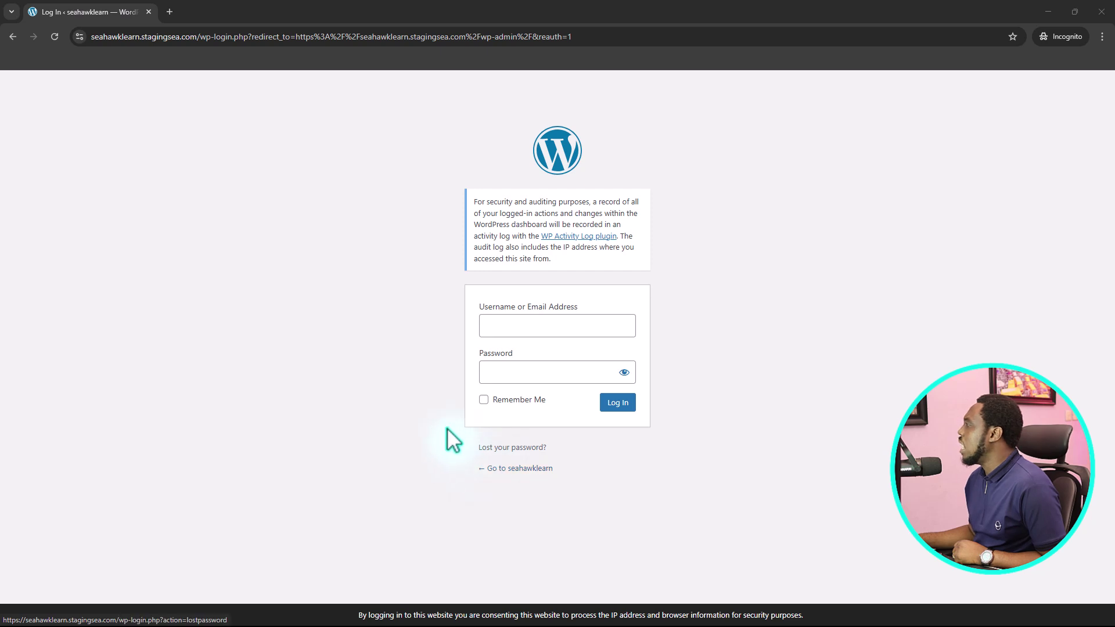
{"action": "left_click", "coordinate": [1101, 13]}
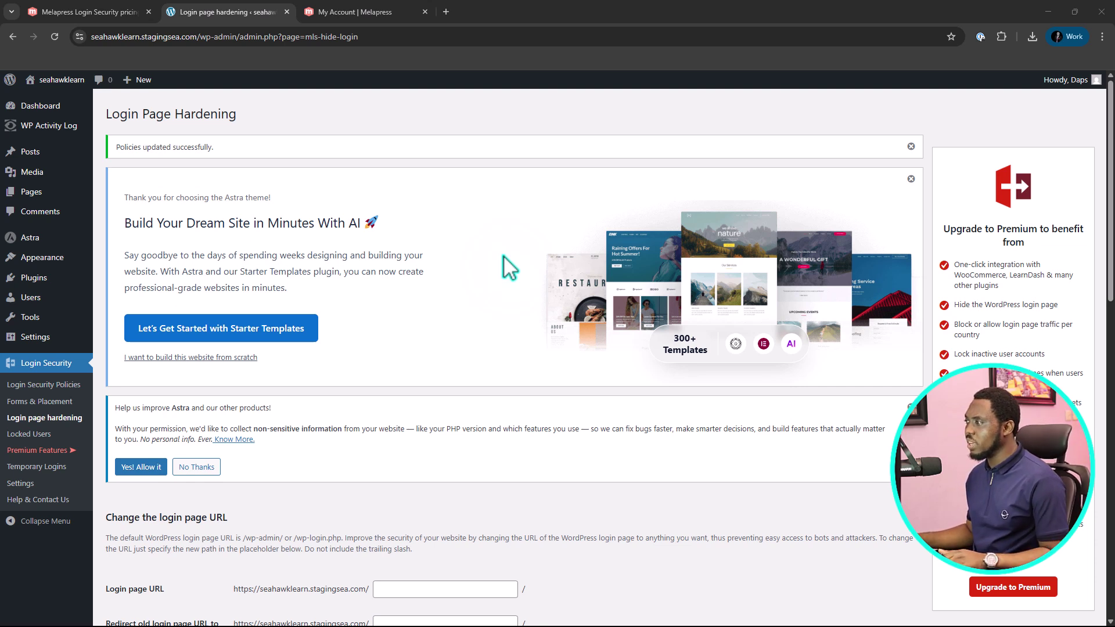
Download Login Security v2.2.0 from the Melapress account and copy its license key
{"action": "left_click", "coordinate": [347, 12]}
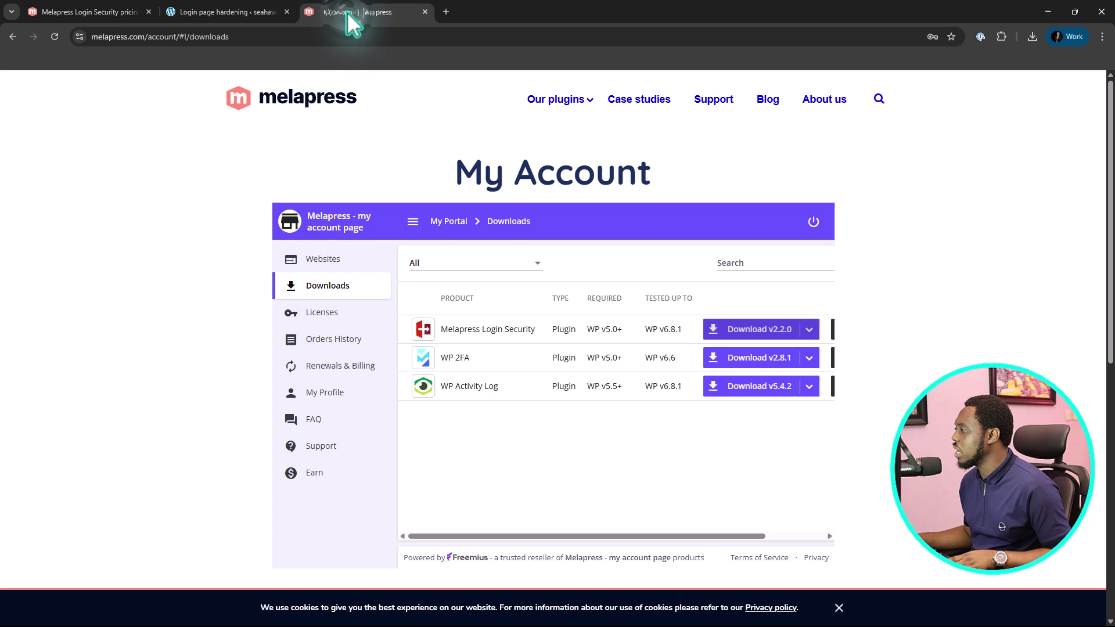
{"action": "left_click", "coordinate": [753, 329]}
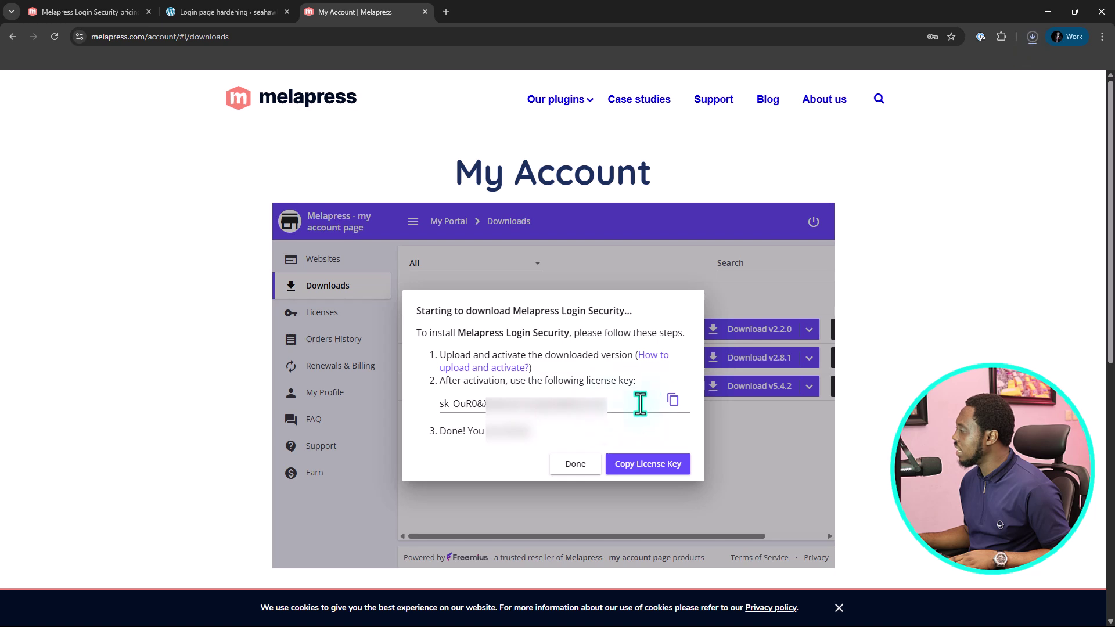
{"action": "left_click", "coordinate": [672, 400]}
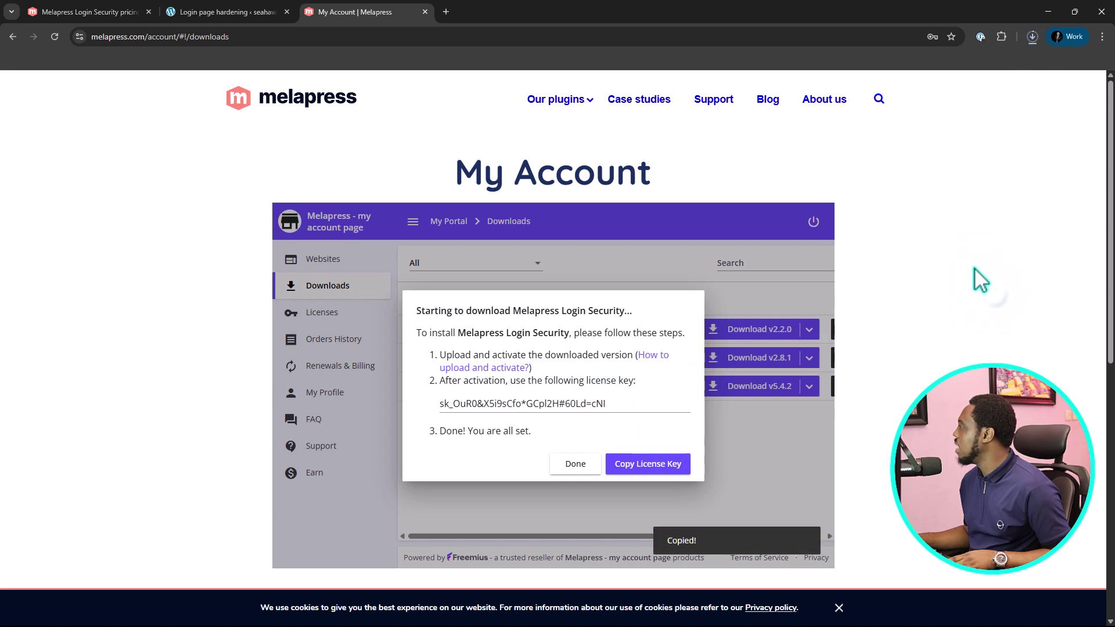
Cancel the duplicate download, dismiss the license instructions, and return to the WordPress admin
{"action": "left_click", "coordinate": [1032, 36]}
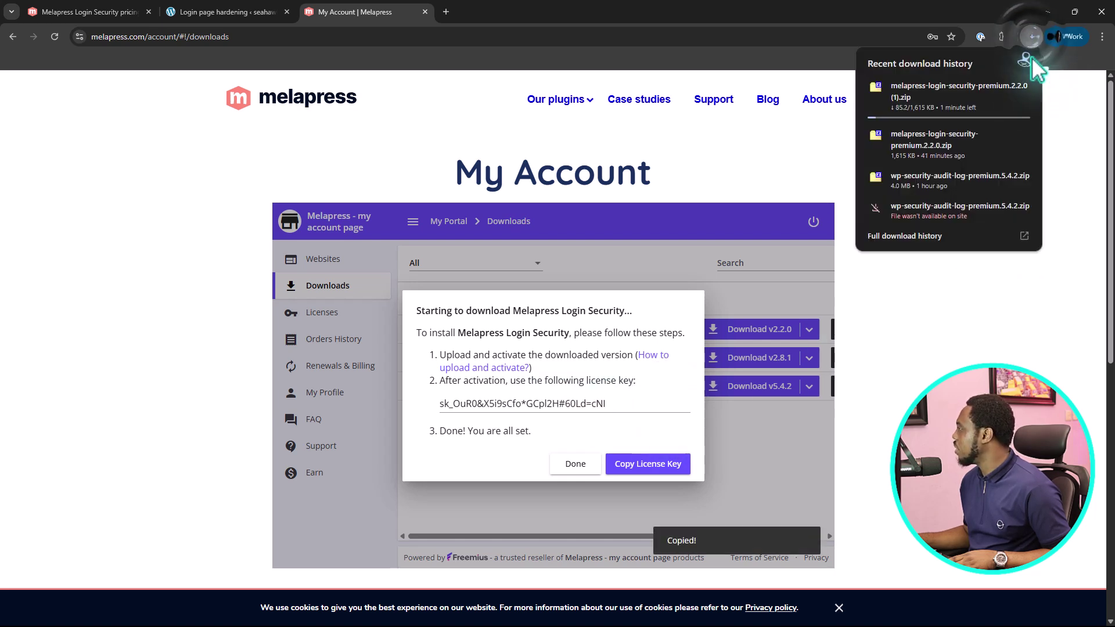
{"action": "left_click", "coordinate": [1023, 86]}
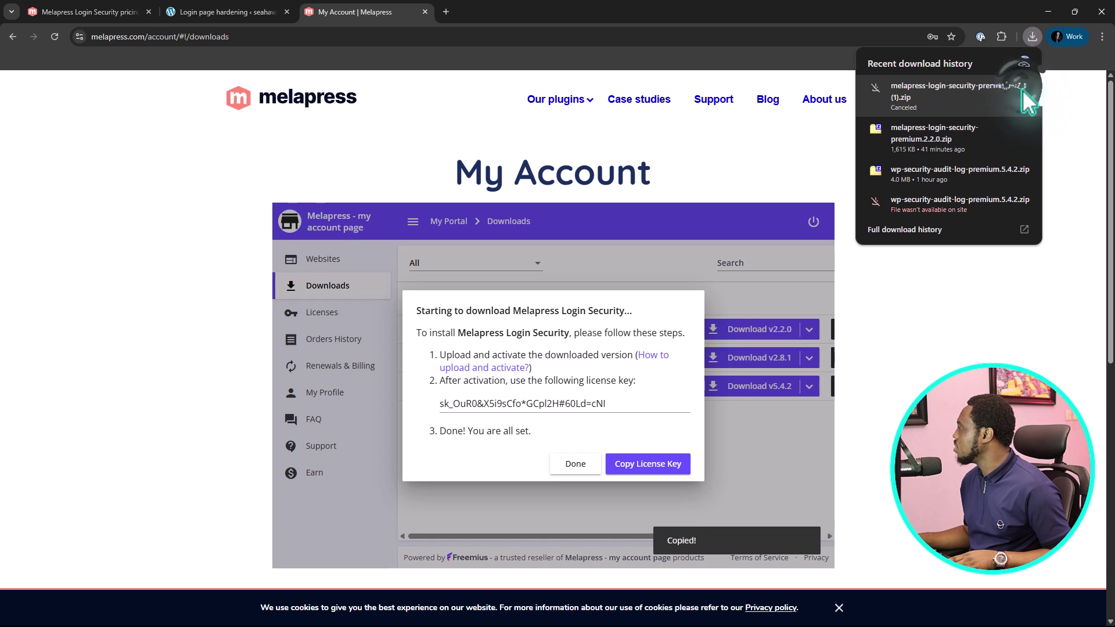
{"action": "left_click", "coordinate": [755, 151]}
{"action": "left_click", "coordinate": [574, 465]}
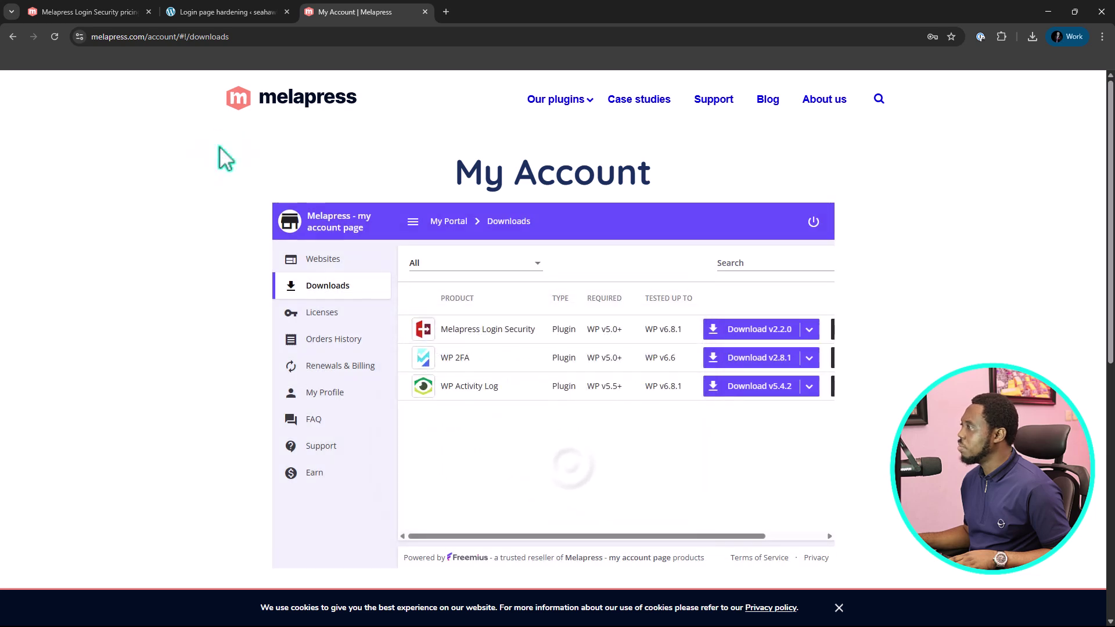
{"action": "left_click", "coordinate": [229, 12]}
Upload the Melapress Login Security Premium 2.2.0 zip as a new plugin, install it and activate it
{"action": "mouse_move", "coordinate": [50, 279]}
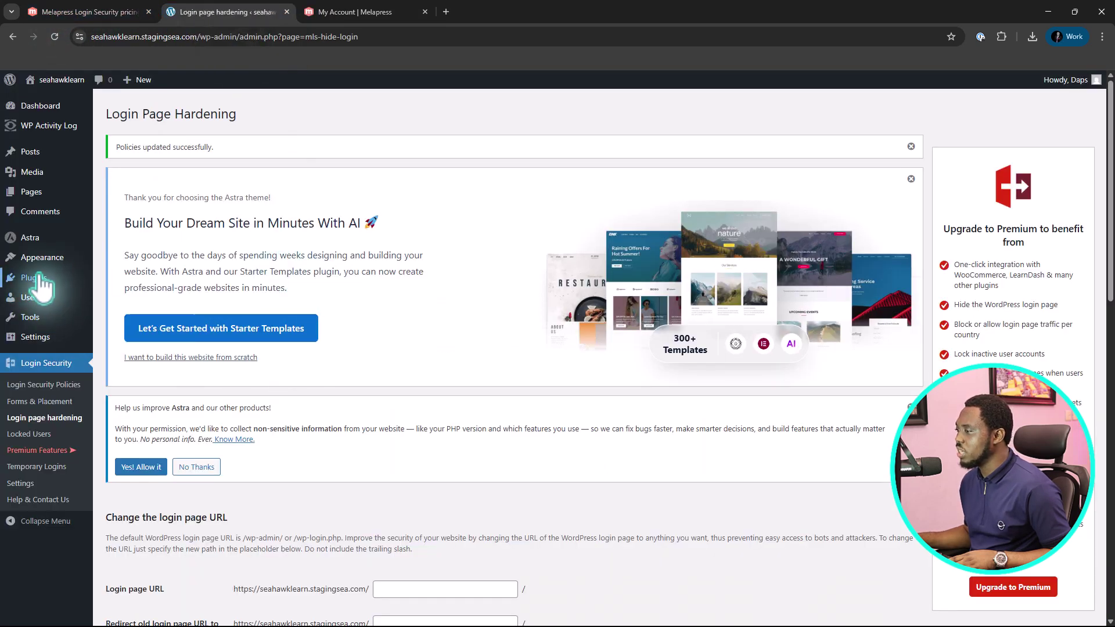
{"action": "left_click", "coordinate": [122, 297]}
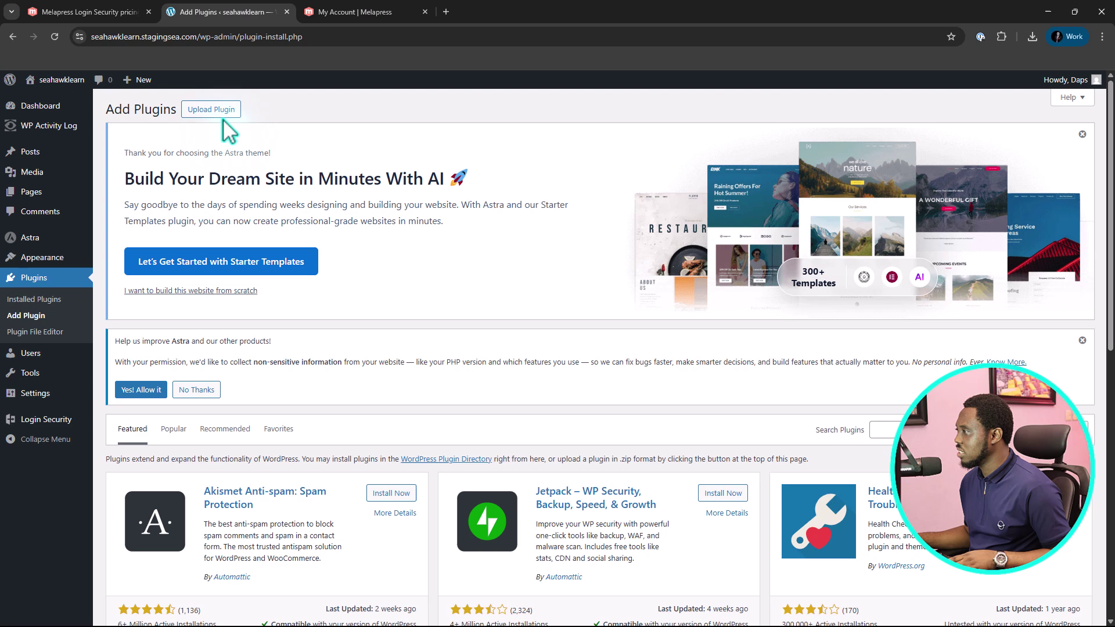
{"action": "left_click", "coordinate": [210, 109]}
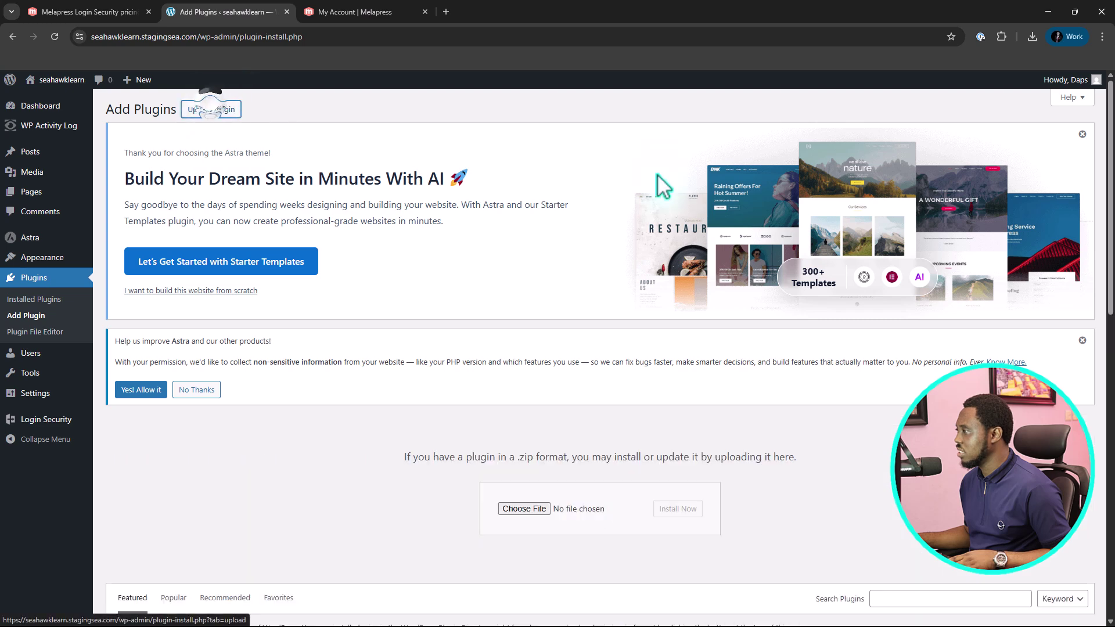
{"action": "left_click", "coordinate": [1032, 36]}
{"action": "left_click_drag", "start_coordinate": [941, 87], "coordinate": [530, 511]}
{"action": "left_click", "coordinate": [677, 509]}
{"action": "left_click", "coordinate": [136, 313]}
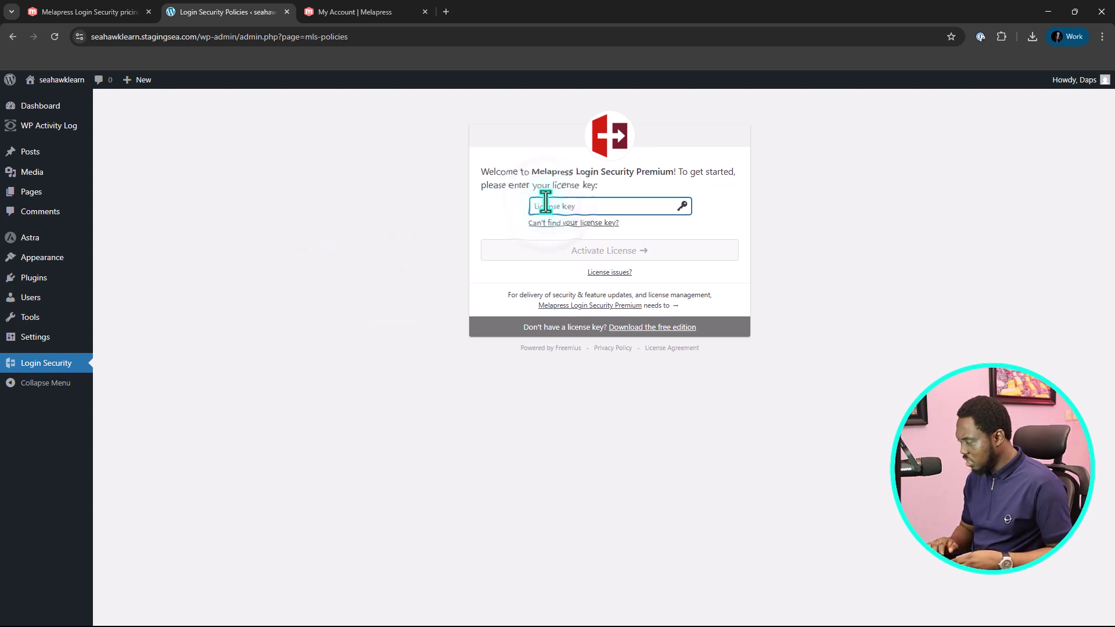
Paste in the license key, decline marketing emails and activate the premium license
{"action": "key", "text": "ctrl+v"}
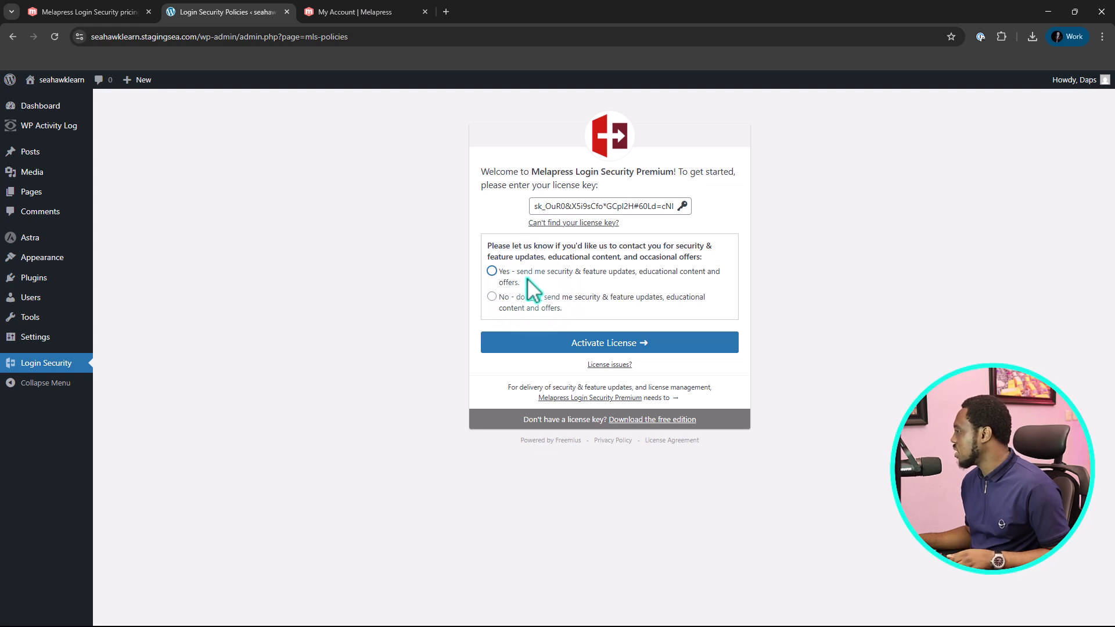
{"action": "left_click", "coordinate": [492, 297]}
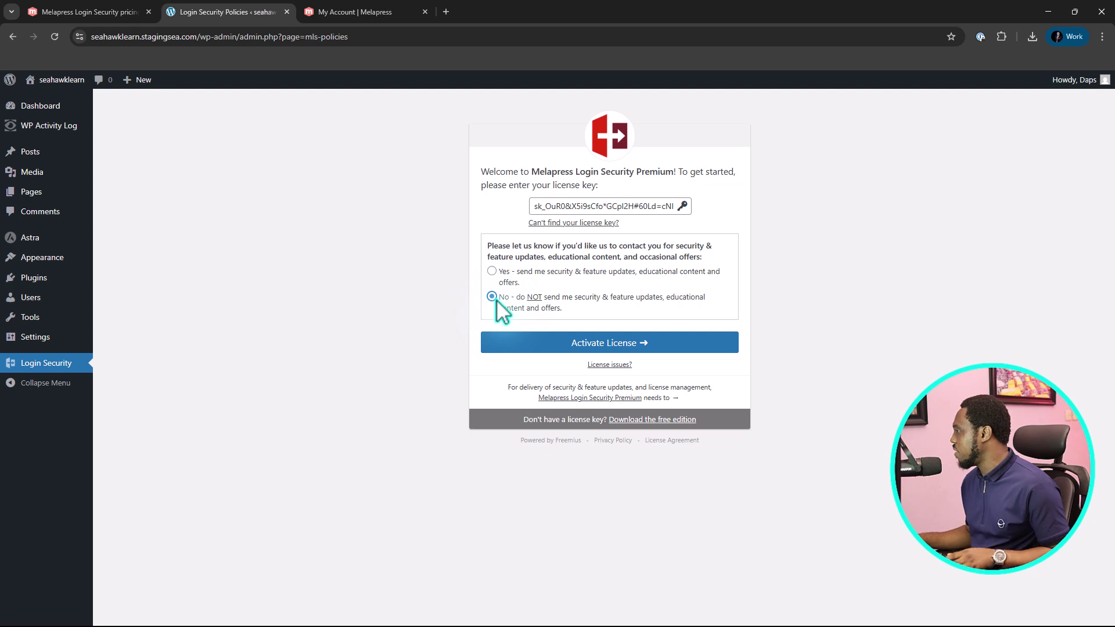
{"action": "left_click", "coordinate": [674, 344]}
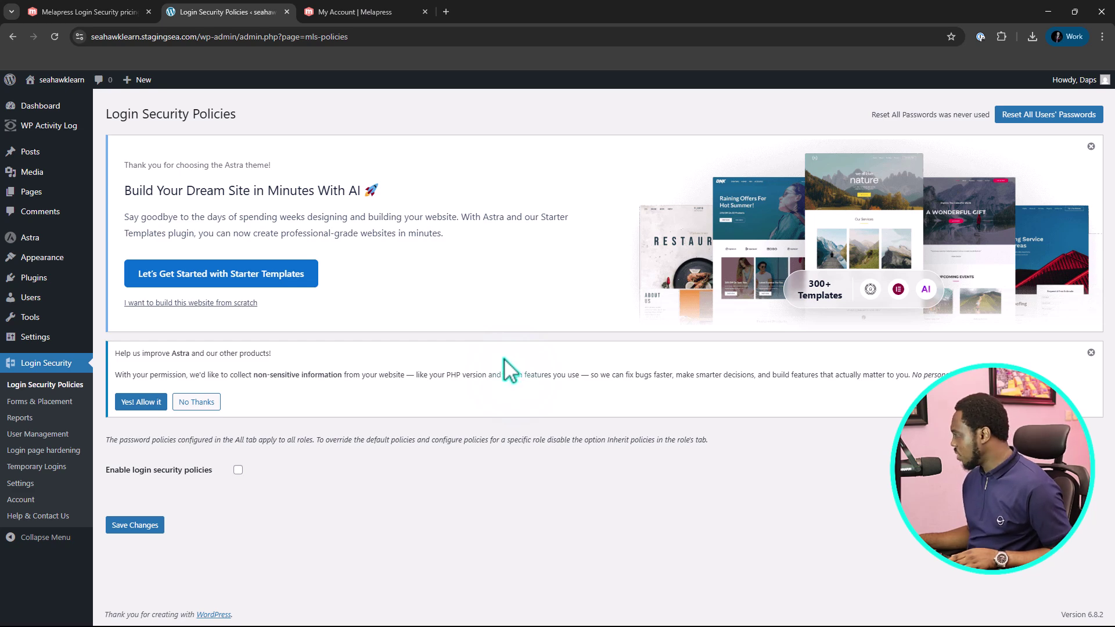
Enable the login security policies
{"action": "left_click", "coordinate": [238, 471]}
{"action": "scroll", "coordinate": [542, 444], "scroll_direction": "down", "scroll_amount": 7}
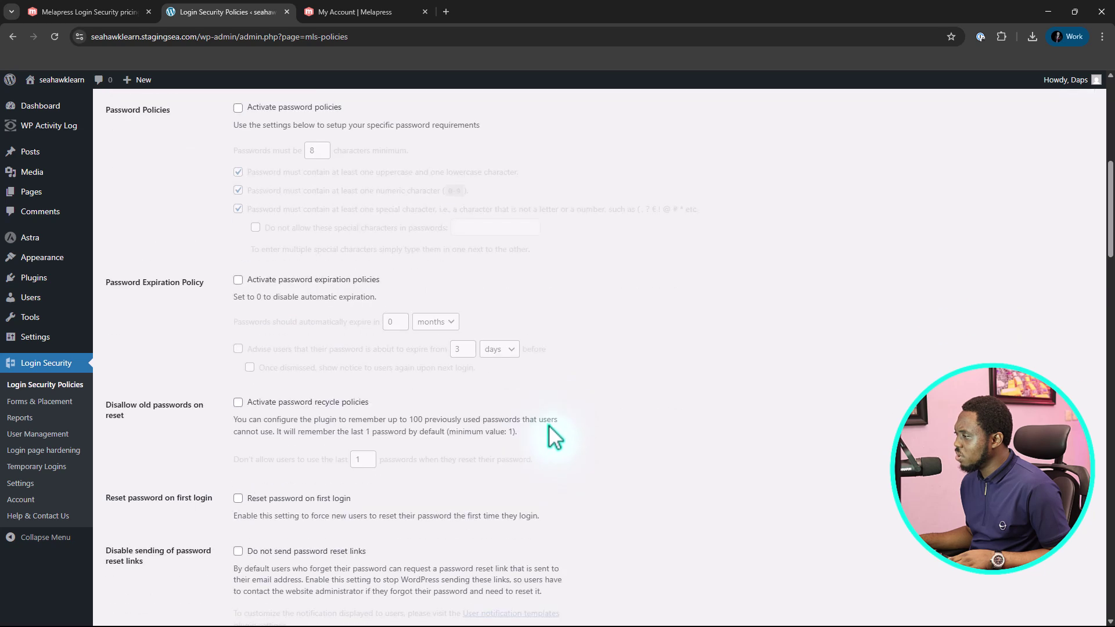
{"action": "scroll", "coordinate": [555, 437], "scroll_direction": "down", "scroll_amount": 4}
{"action": "scroll", "coordinate": [424, 341], "scroll_direction": "up", "scroll_amount": 6}
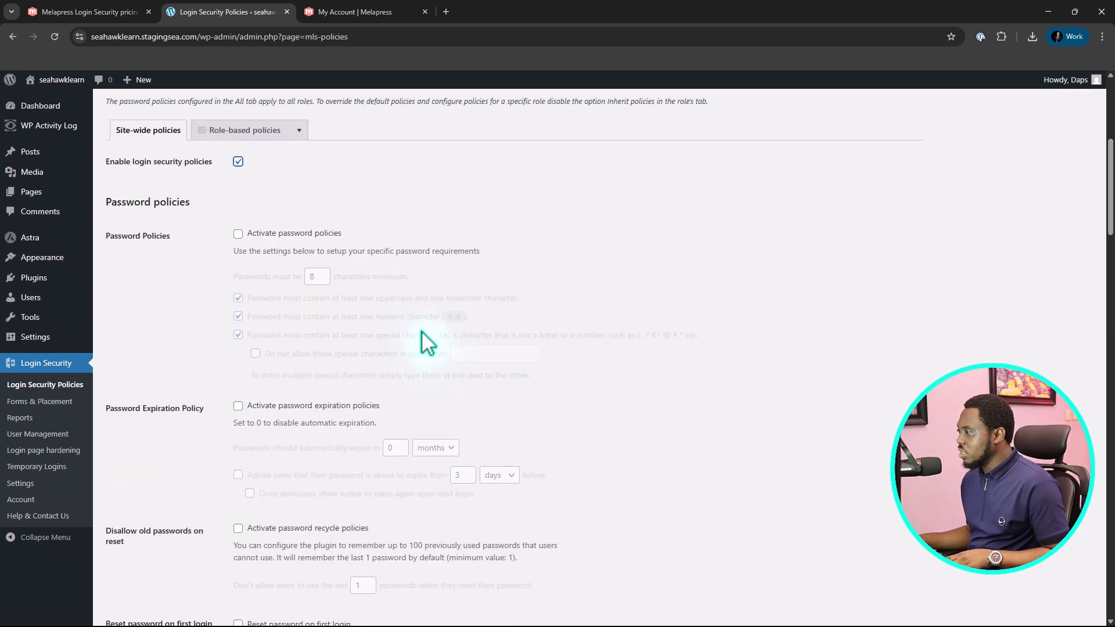
Activate password policies with the 8-character minimum and character-type requirements
{"action": "left_click", "coordinate": [238, 224]}
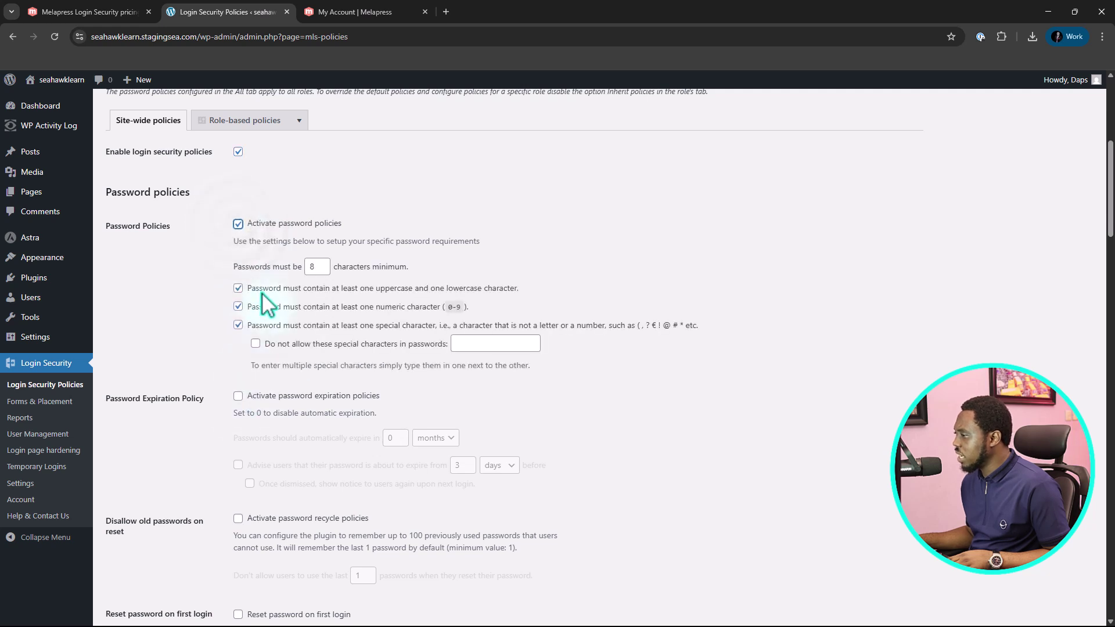
{"action": "scroll", "coordinate": [350, 285], "scroll_direction": "down", "scroll_amount": 3}
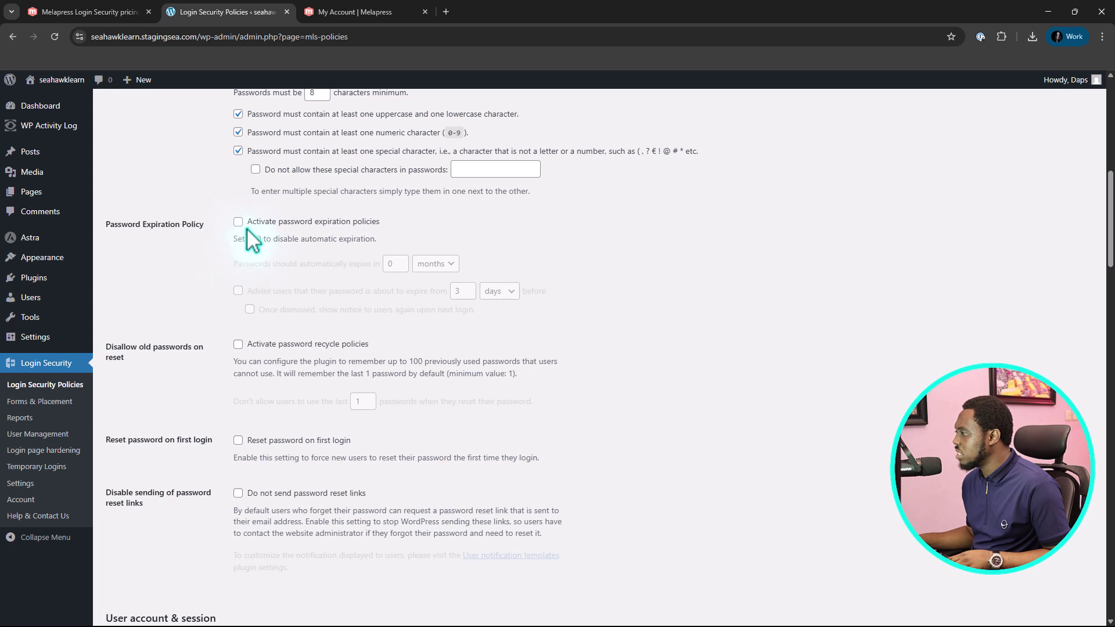
{"action": "scroll", "coordinate": [242, 229], "scroll_direction": "down", "scroll_amount": 2}
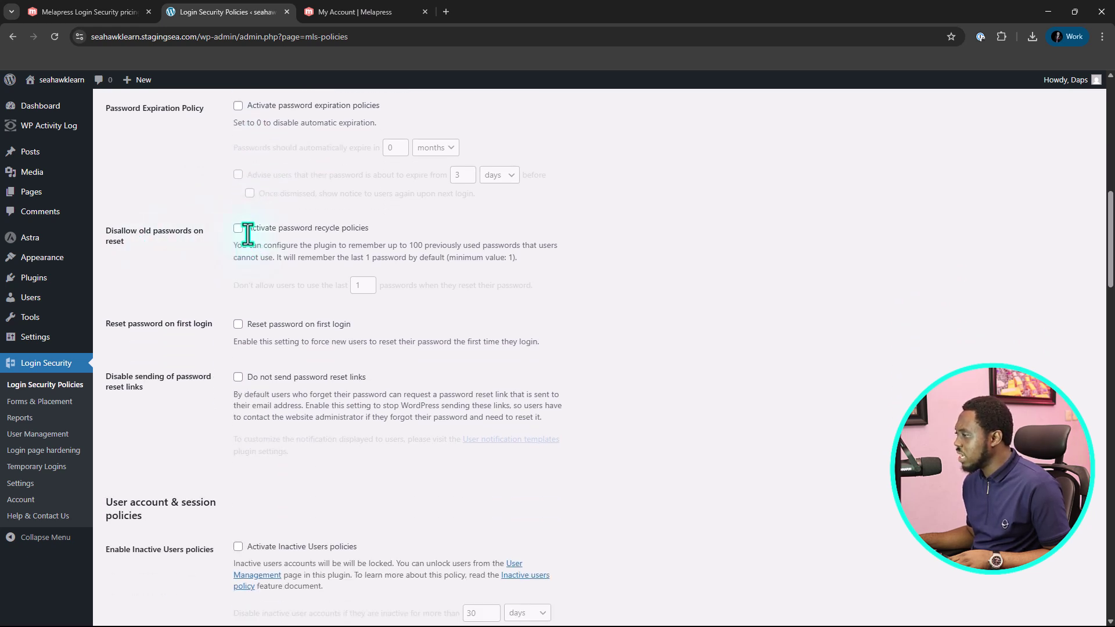
{"action": "scroll", "coordinate": [248, 244], "scroll_direction": "down", "scroll_amount": 1}
{"action": "scroll", "coordinate": [258, 273], "scroll_direction": "down", "scroll_amount": 2}
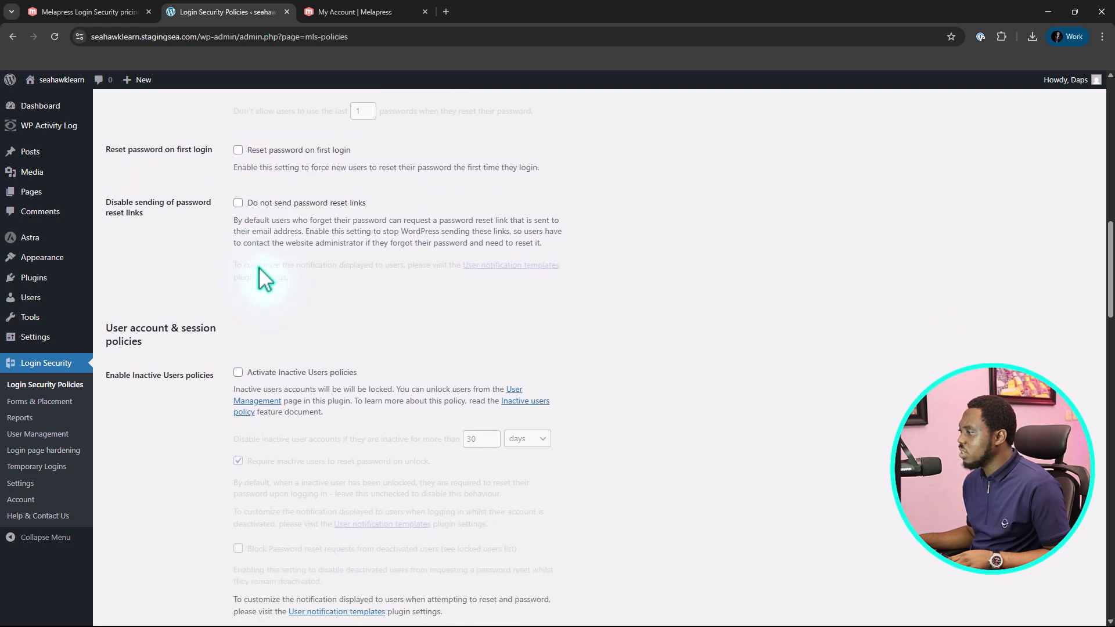
{"action": "scroll", "coordinate": [233, 238], "scroll_direction": "down", "scroll_amount": 2}
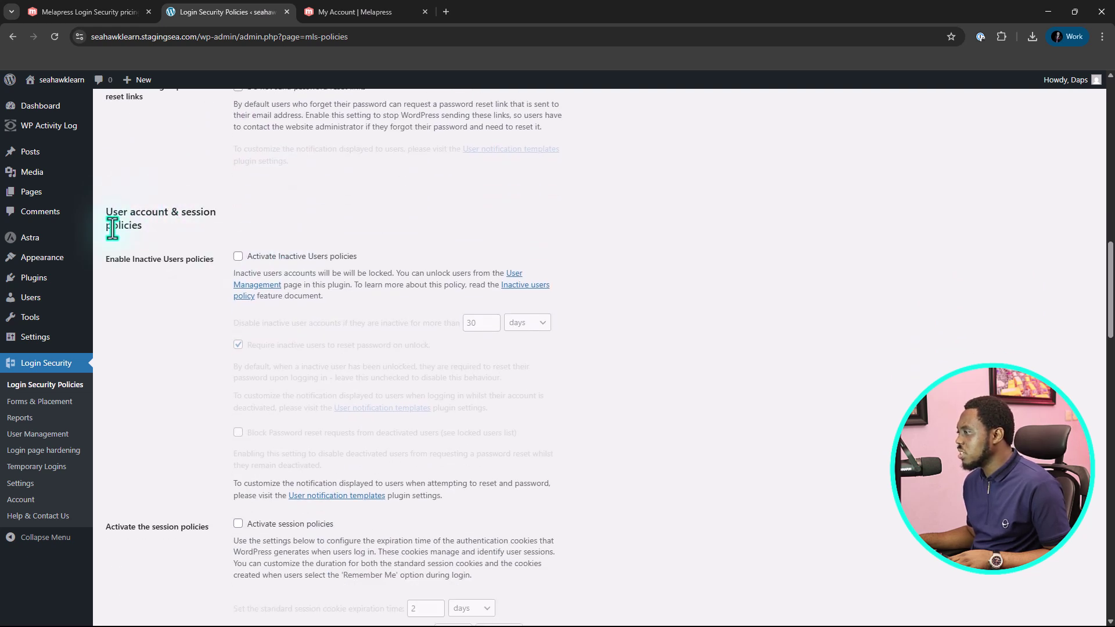
{"action": "scroll", "coordinate": [242, 233], "scroll_direction": "down", "scroll_amount": 3}
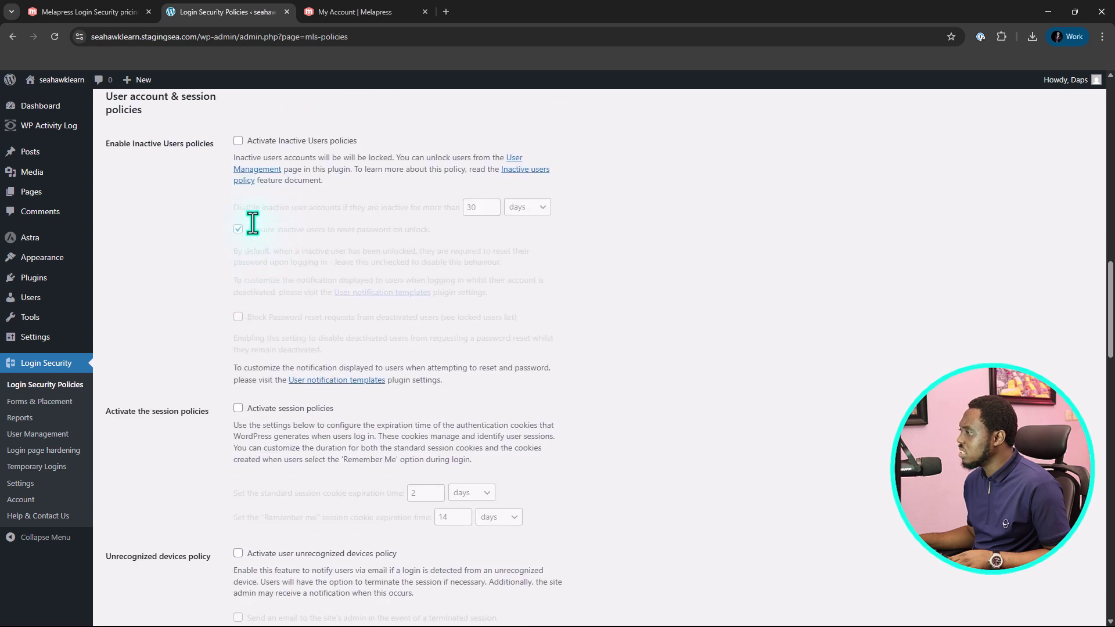
{"action": "scroll", "coordinate": [252, 221], "scroll_direction": "up", "scroll_amount": 2}
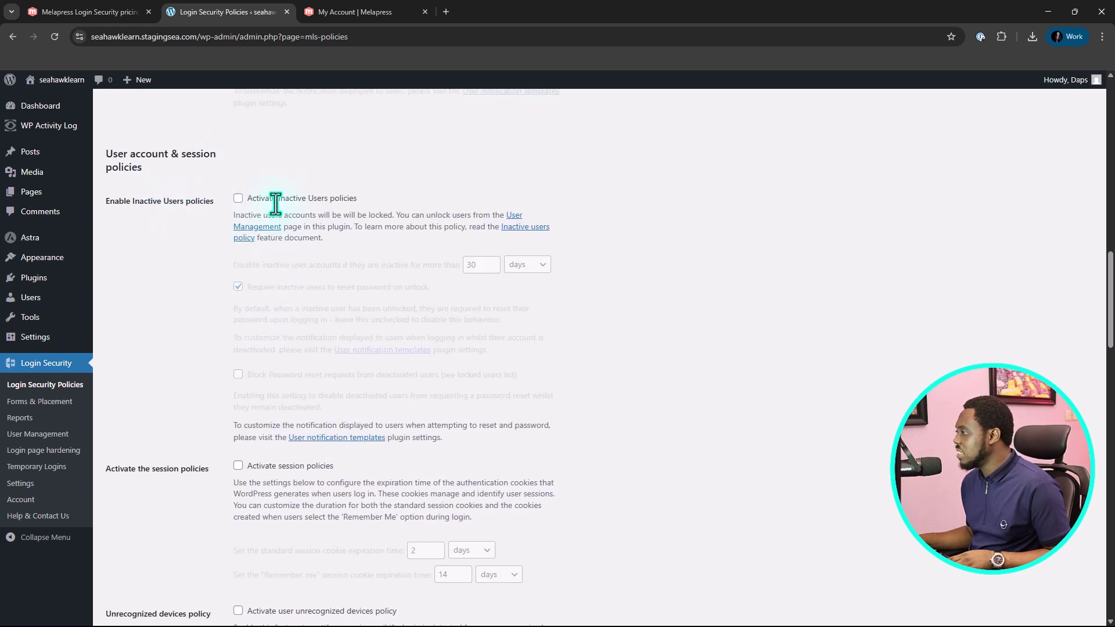
Activate the 30-day Inactive Users policies and review the 2-day and 14-day session cookie policies
{"action": "left_click", "coordinate": [238, 199]}
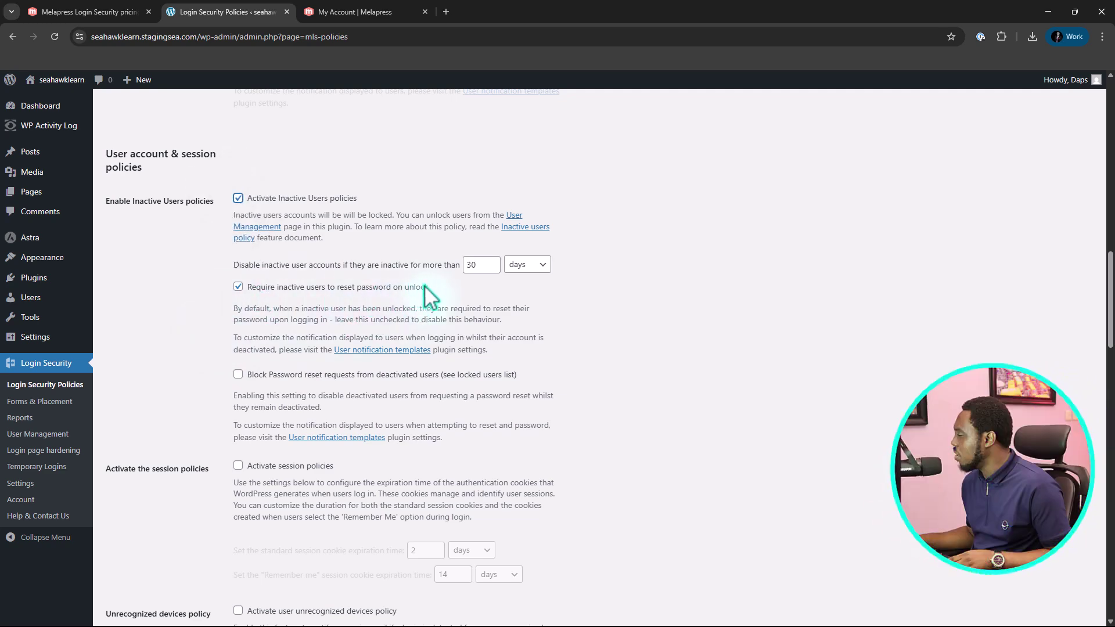
{"action": "scroll", "coordinate": [411, 290], "scroll_direction": "down", "scroll_amount": 1}
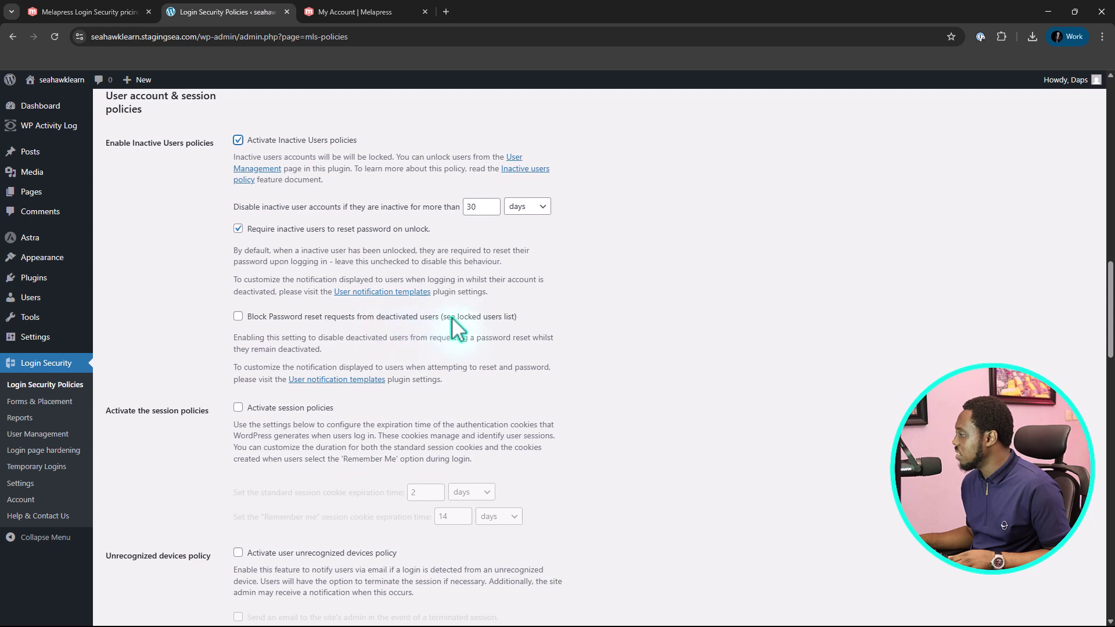
{"action": "scroll", "coordinate": [526, 301], "scroll_direction": "down", "scroll_amount": 3}
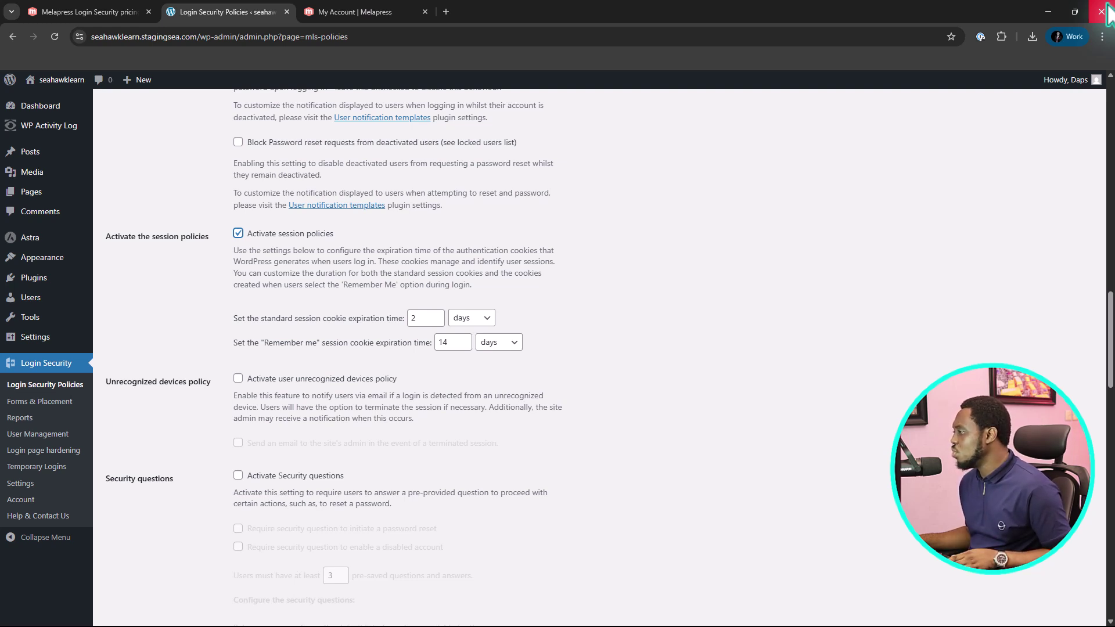
{"action": "scroll", "coordinate": [555, 247], "scroll_direction": "down", "scroll_amount": 1}
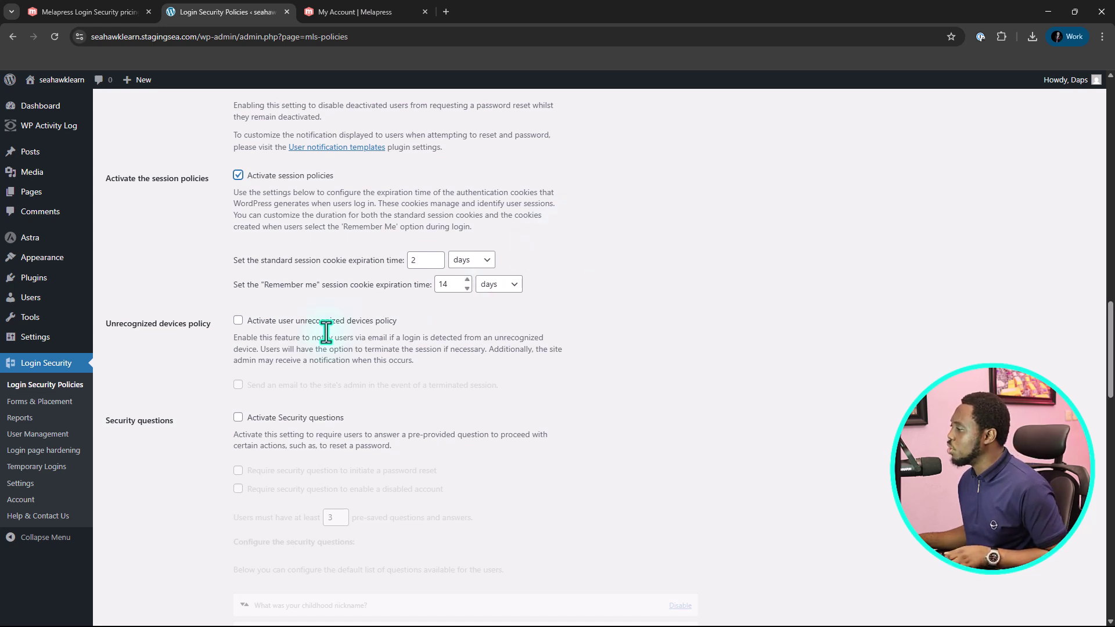
{"action": "scroll", "coordinate": [574, 215], "scroll_direction": "down", "scroll_amount": 2}
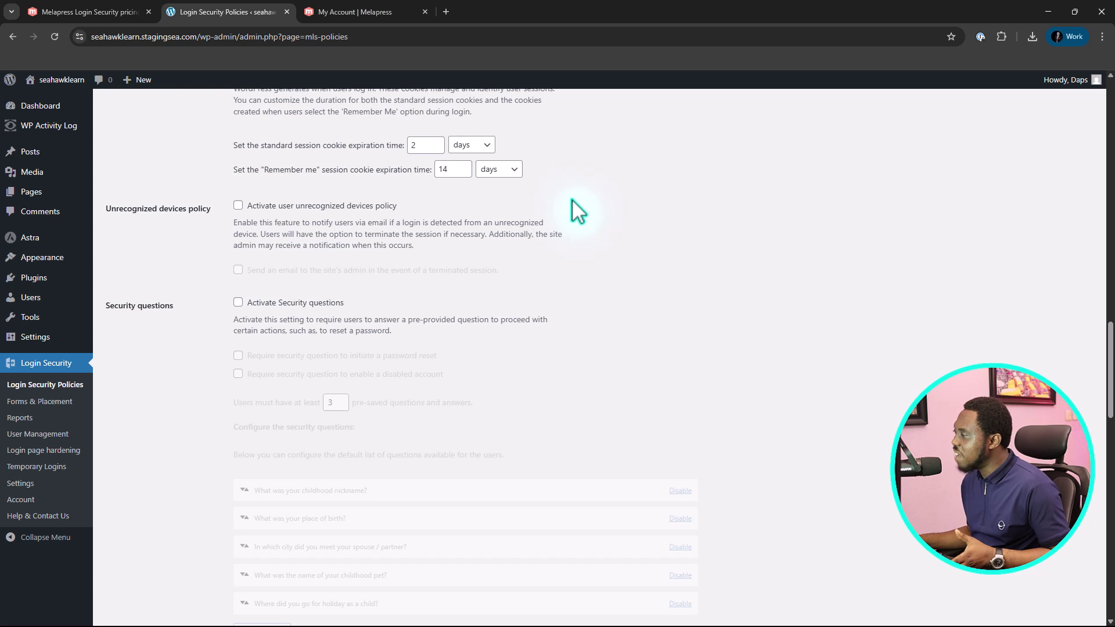
Activate the unrecognized devices policy
{"action": "left_click", "coordinate": [238, 204]}
{"action": "scroll", "coordinate": [430, 197], "scroll_direction": "down", "scroll_amount": 1}
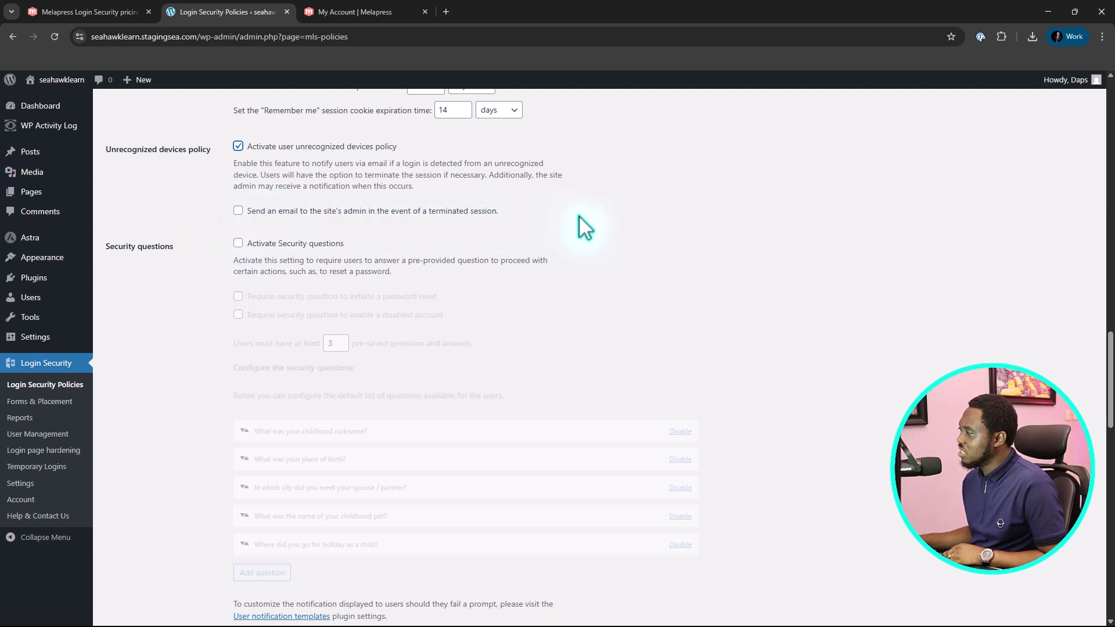
{"action": "scroll", "coordinate": [598, 227], "scroll_direction": "down", "scroll_amount": 2}
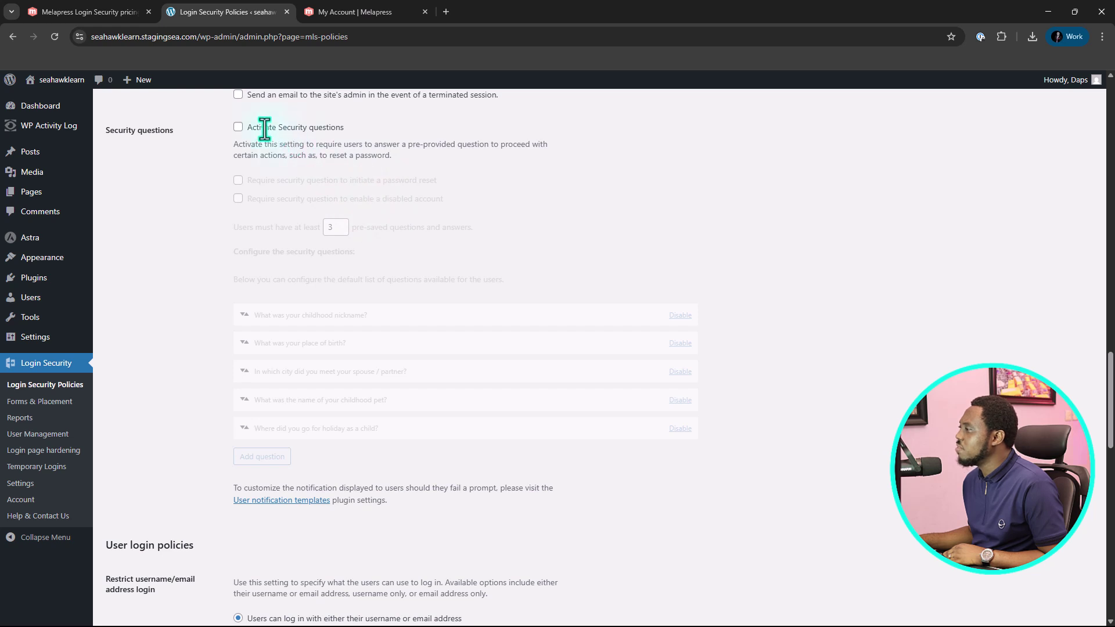
Activate security questions, required for password resets and for re-enabling disabled accounts
{"action": "left_click", "coordinate": [239, 128]}
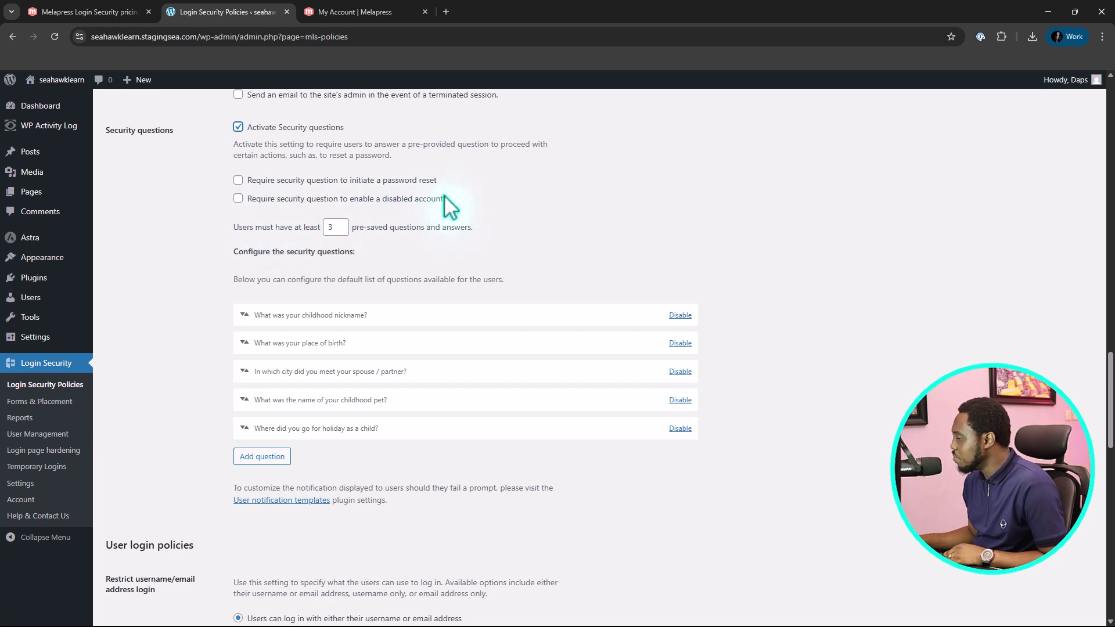
{"action": "left_click", "coordinate": [238, 181]}
{"action": "left_click", "coordinate": [239, 199]}
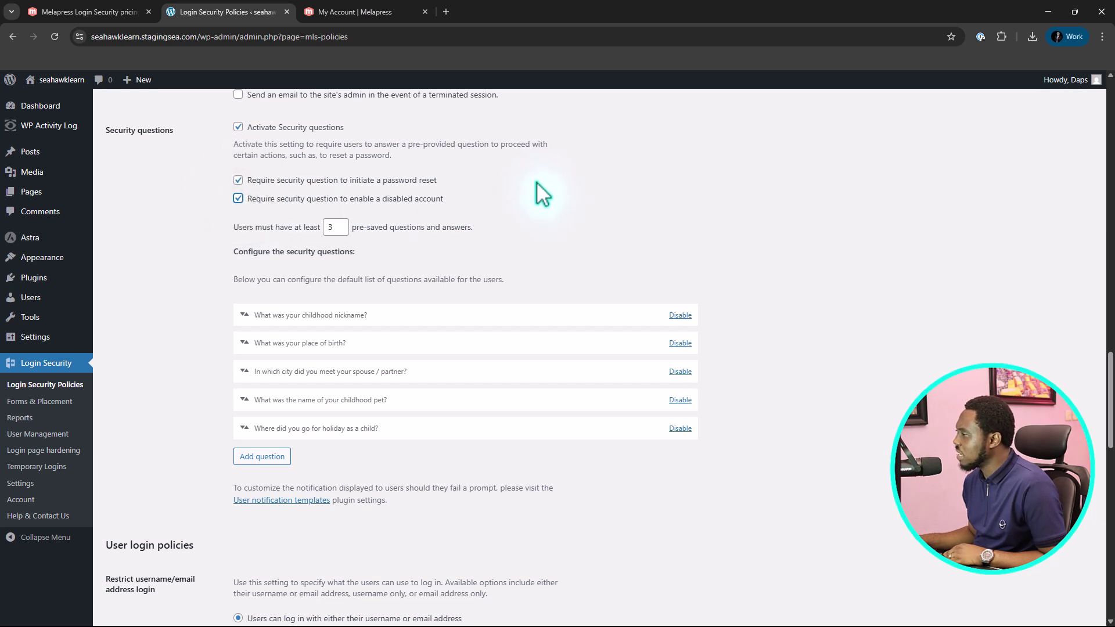
{"action": "left_click", "coordinate": [323, 231]}
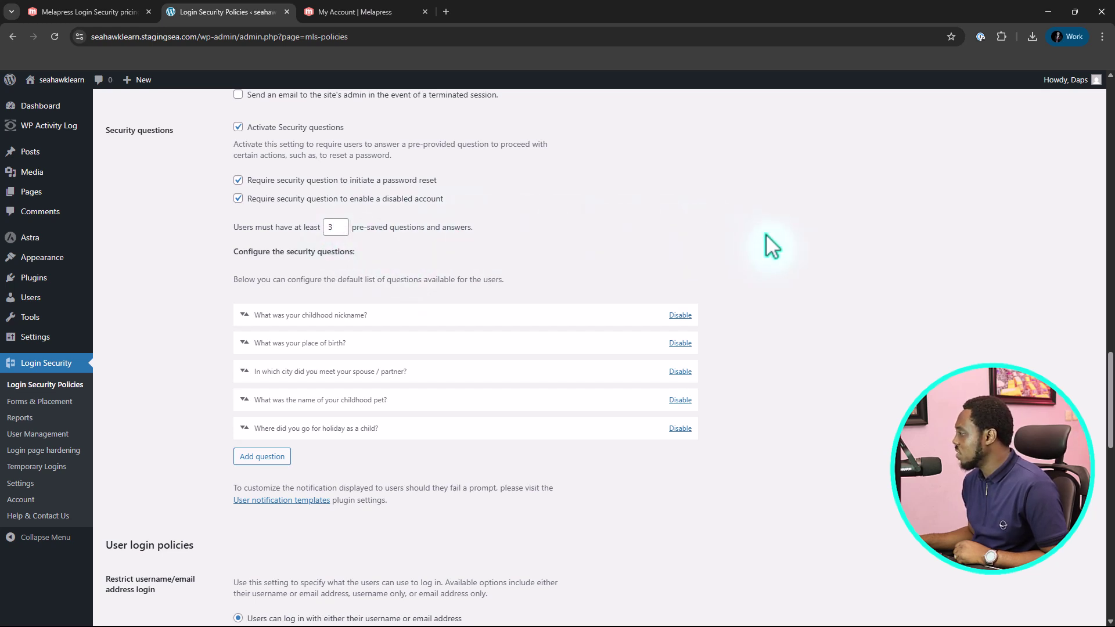
{"action": "scroll", "coordinate": [765, 234], "scroll_direction": "down", "scroll_amount": 2}
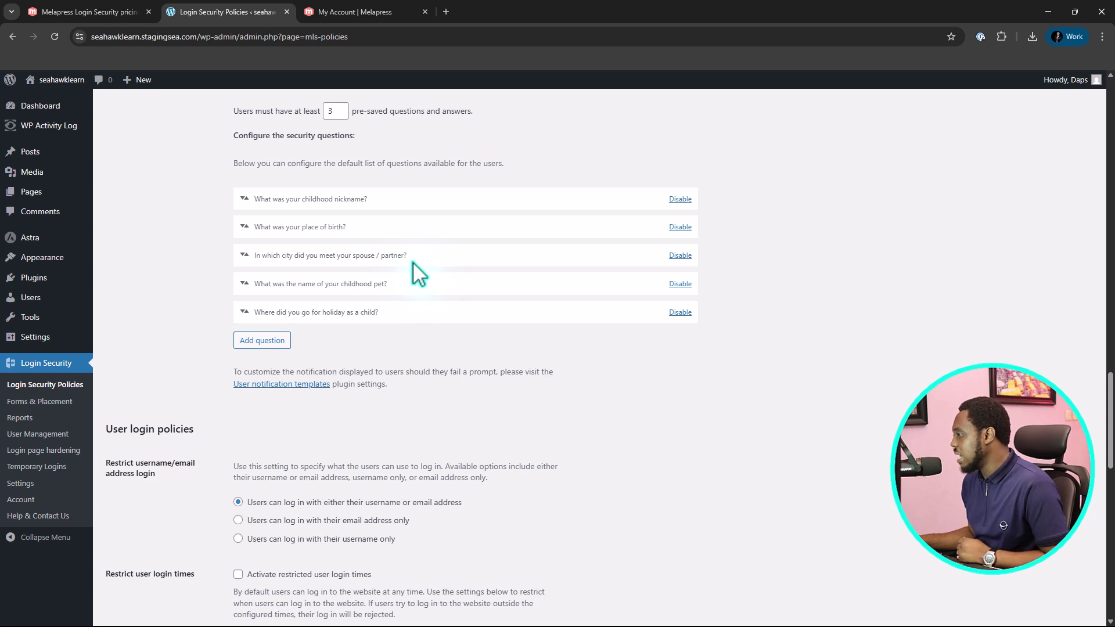
Add the custom security question 'When did you start work with this Agency?' to the list
{"action": "left_click", "coordinate": [262, 340]}
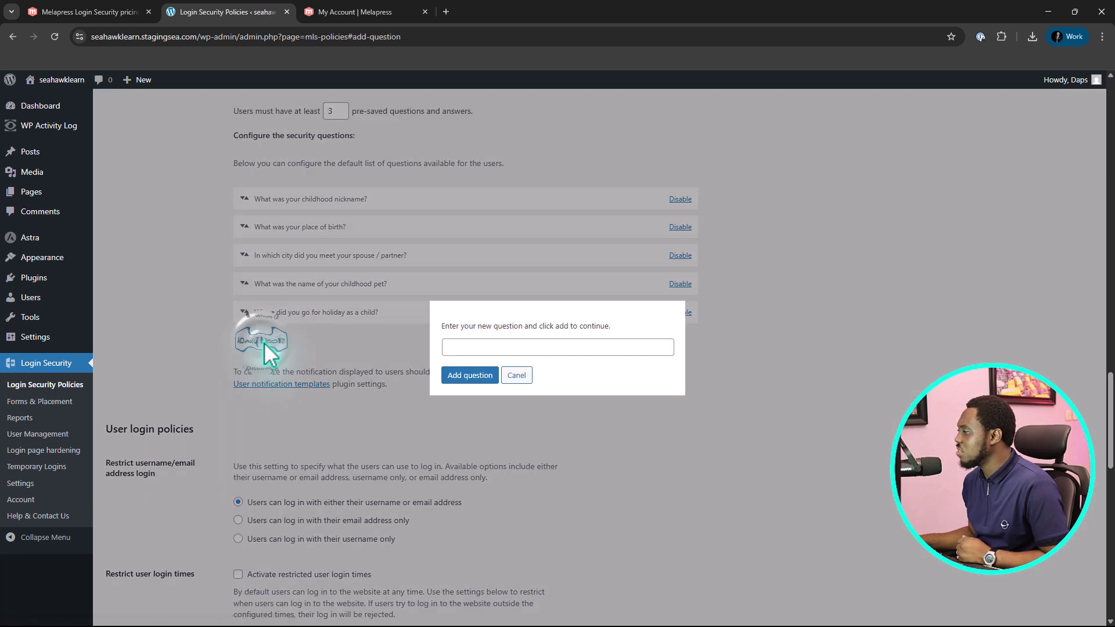
{"action": "left_click", "coordinate": [457, 347]}
{"action": "type", "text": "When did you start work with this Agency?"}
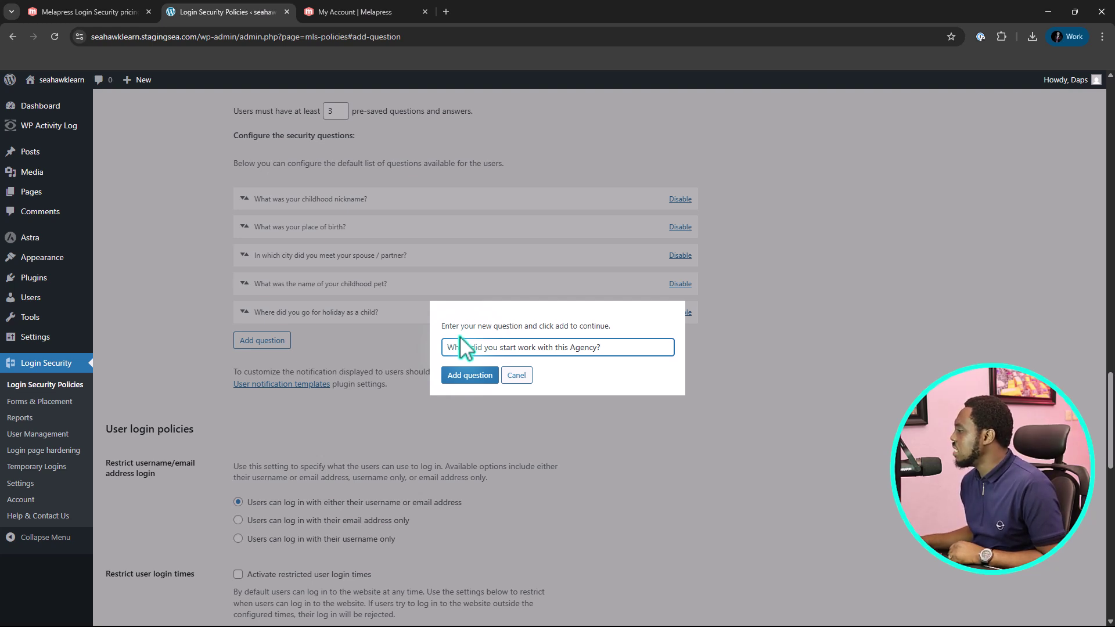
{"action": "left_click", "coordinate": [470, 376]}
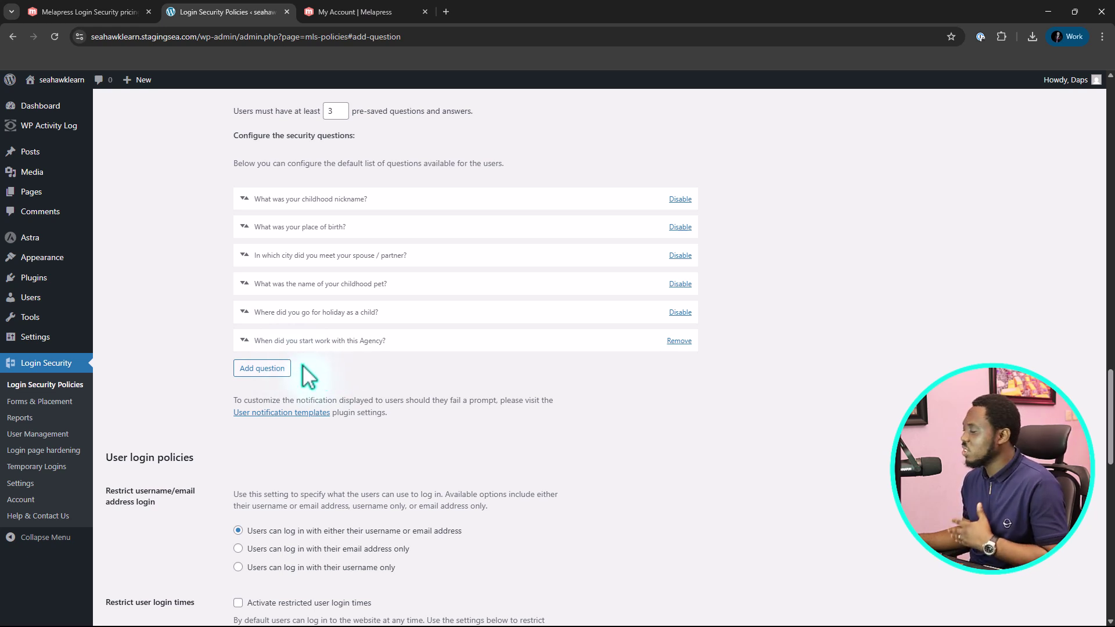
Turn on restricted user login times and set Monday to 08:00 AM–05:00 PM
{"action": "scroll", "coordinate": [308, 378], "scroll_direction": "down", "scroll_amount": 3}
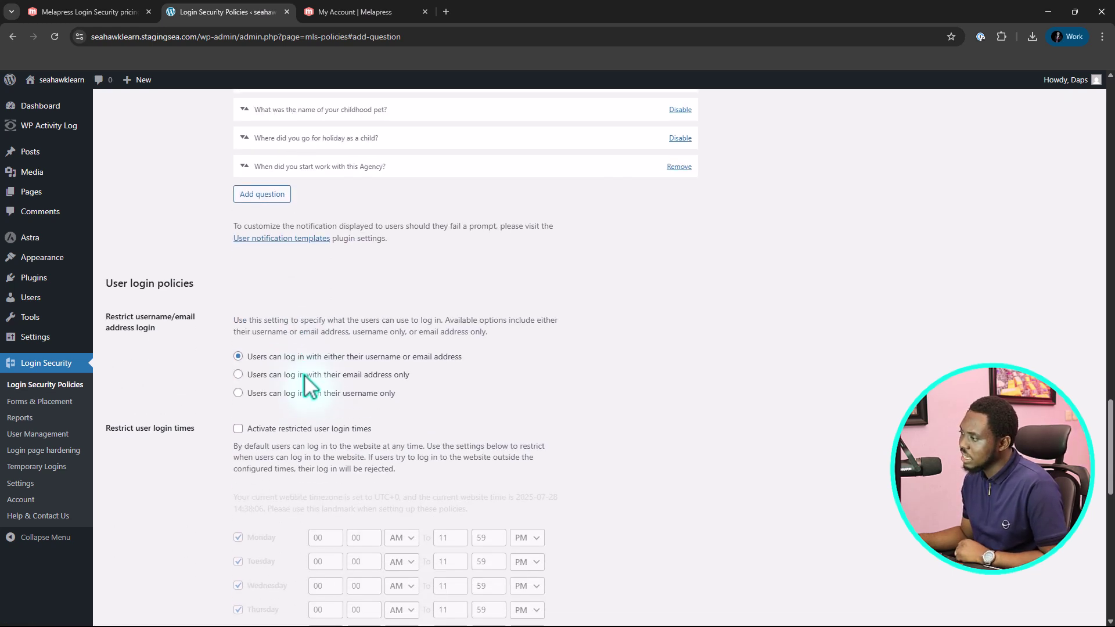
{"action": "scroll", "coordinate": [304, 374], "scroll_direction": "down", "scroll_amount": 2}
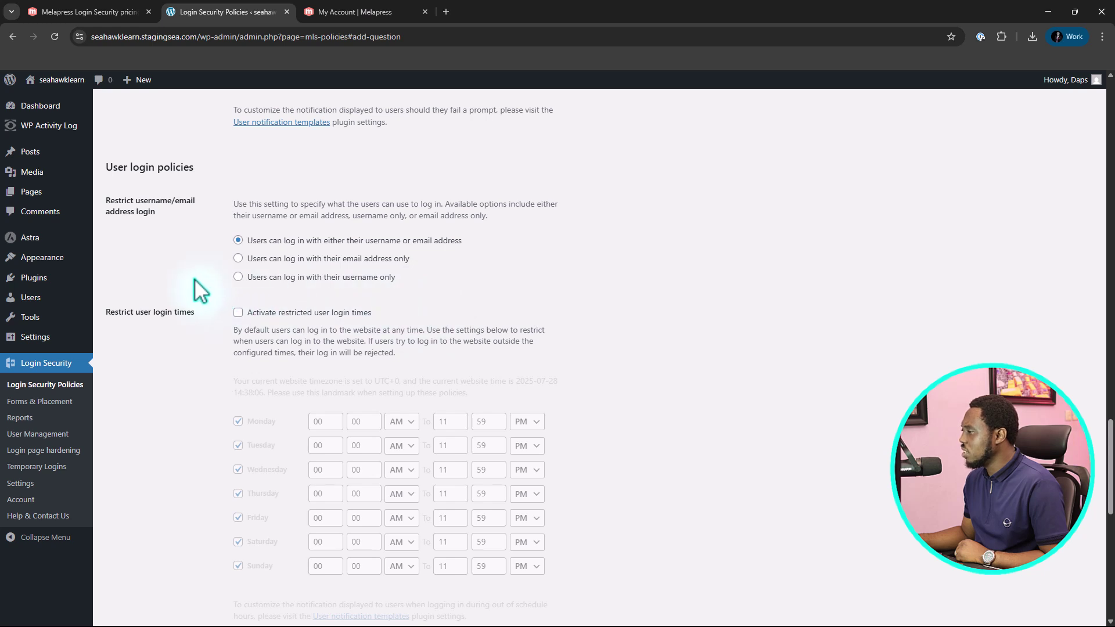
{"action": "scroll", "coordinate": [528, 200], "scroll_direction": "down", "scroll_amount": 2}
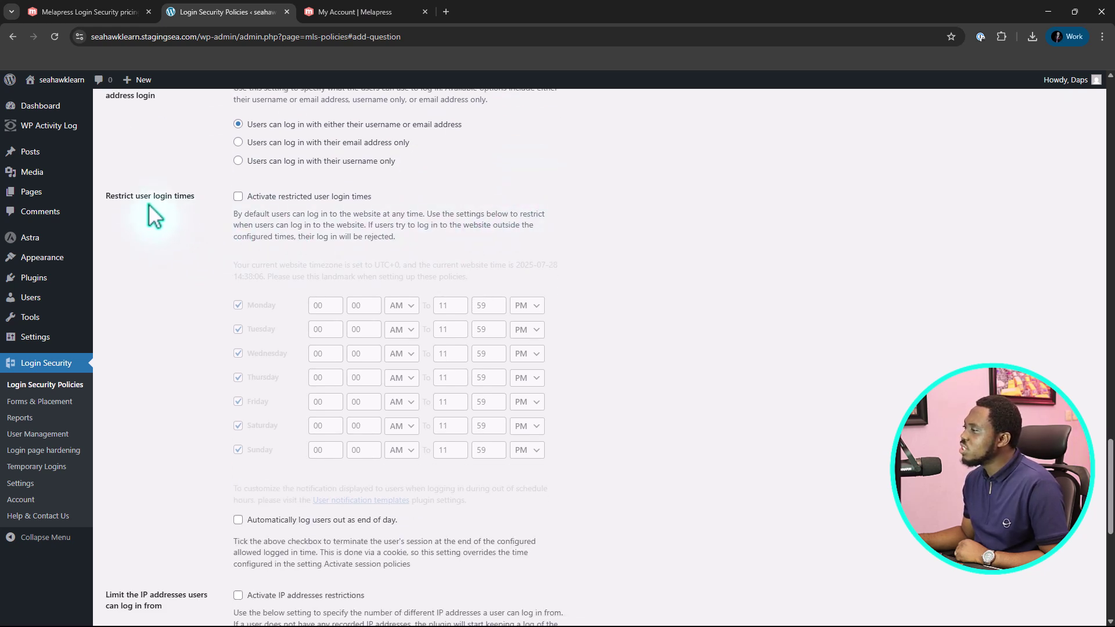
{"action": "left_click", "coordinate": [247, 197]}
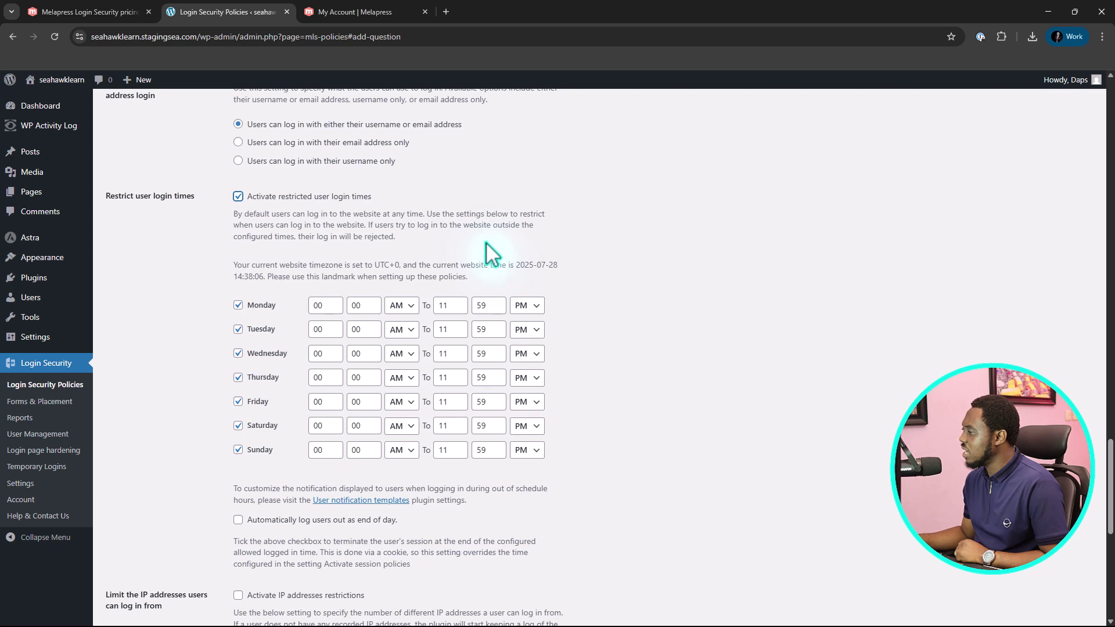
{"action": "double_click", "coordinate": [319, 306]}
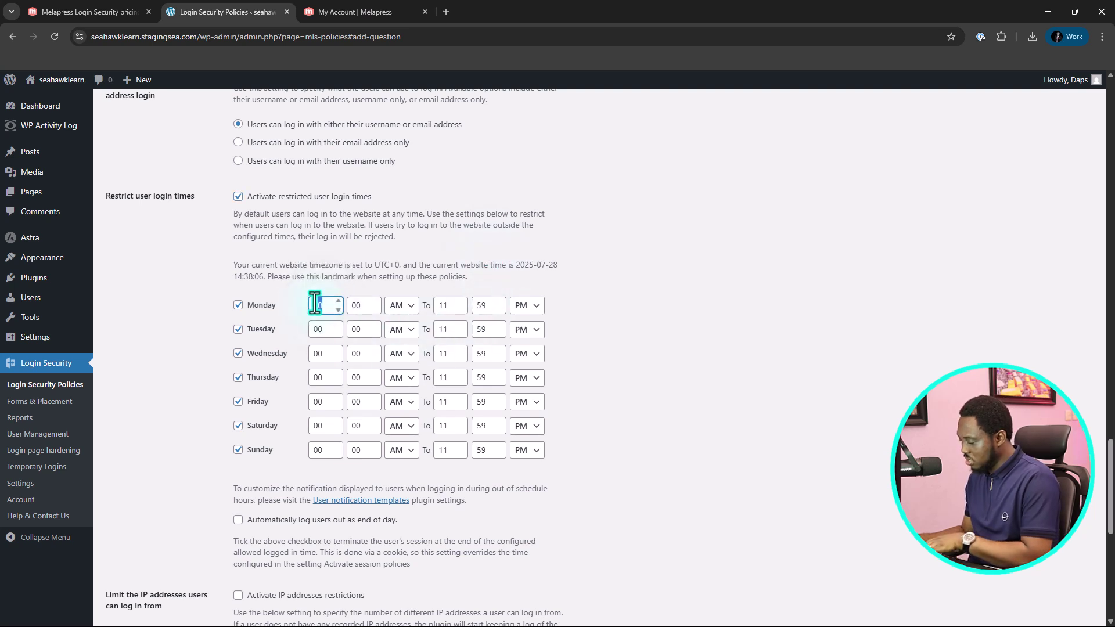
{"action": "type", "text": "08"}
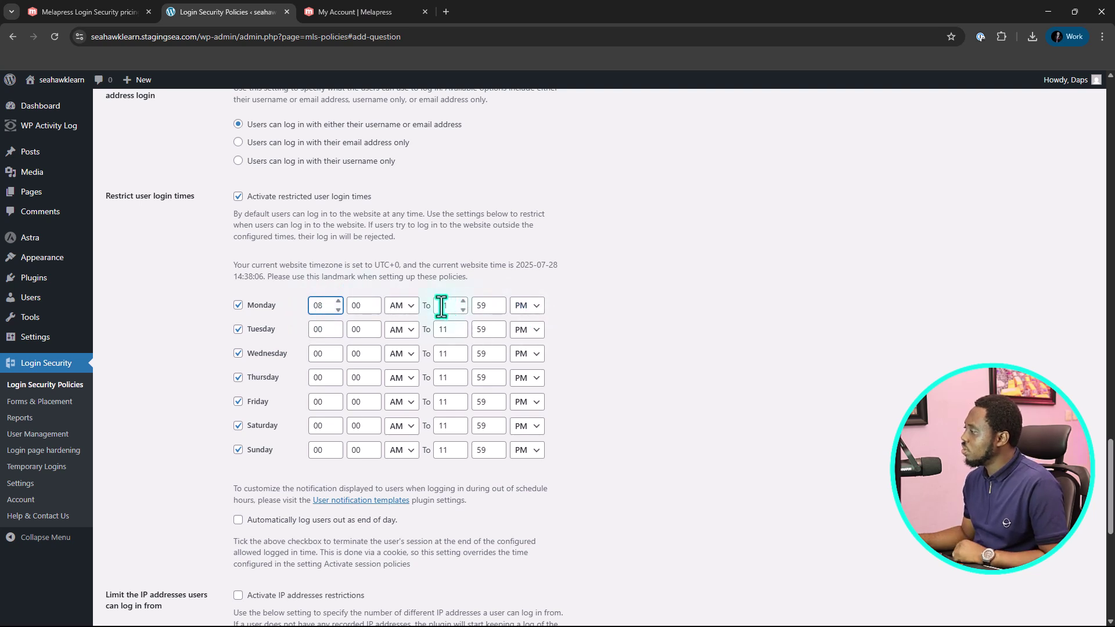
{"action": "double_click", "coordinate": [441, 307]}
{"action": "type", "text": "0"}
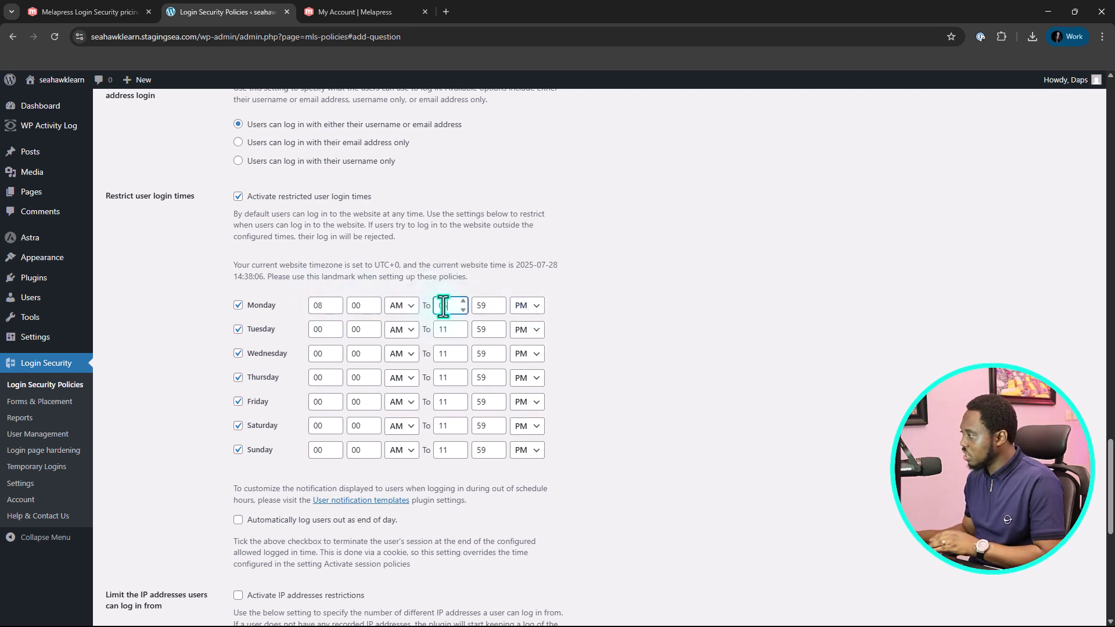
{"action": "type", "text": "5"}
{"action": "double_click", "coordinate": [470, 305]}
{"action": "type", "text": "00"}
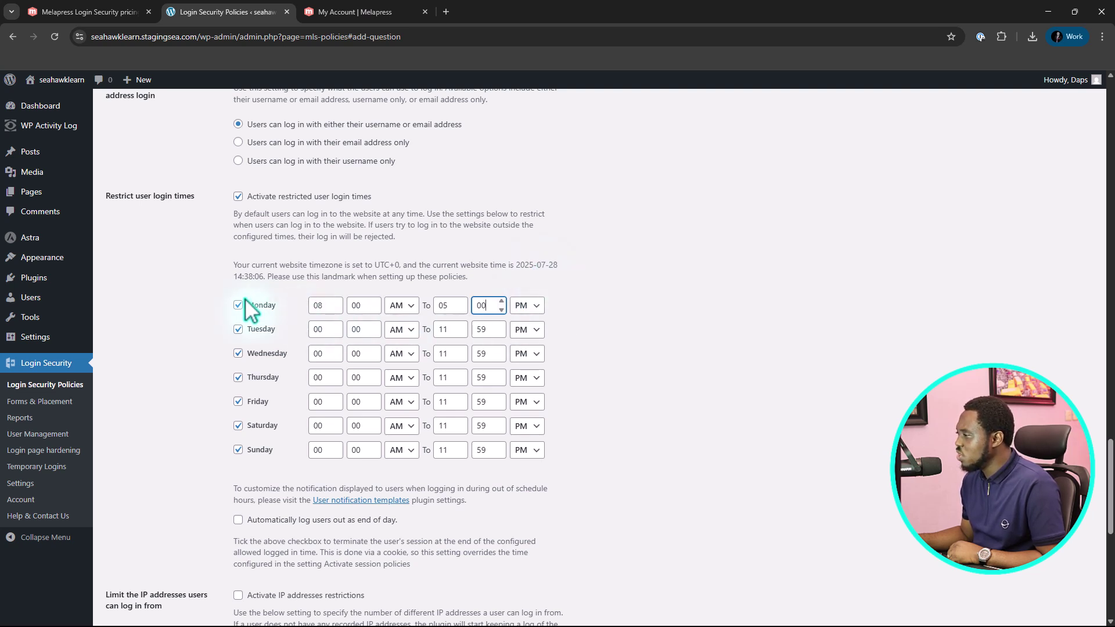
Block logins on Saturday and Sunday and log users out automatically at end of day
{"action": "left_click", "coordinate": [239, 426]}
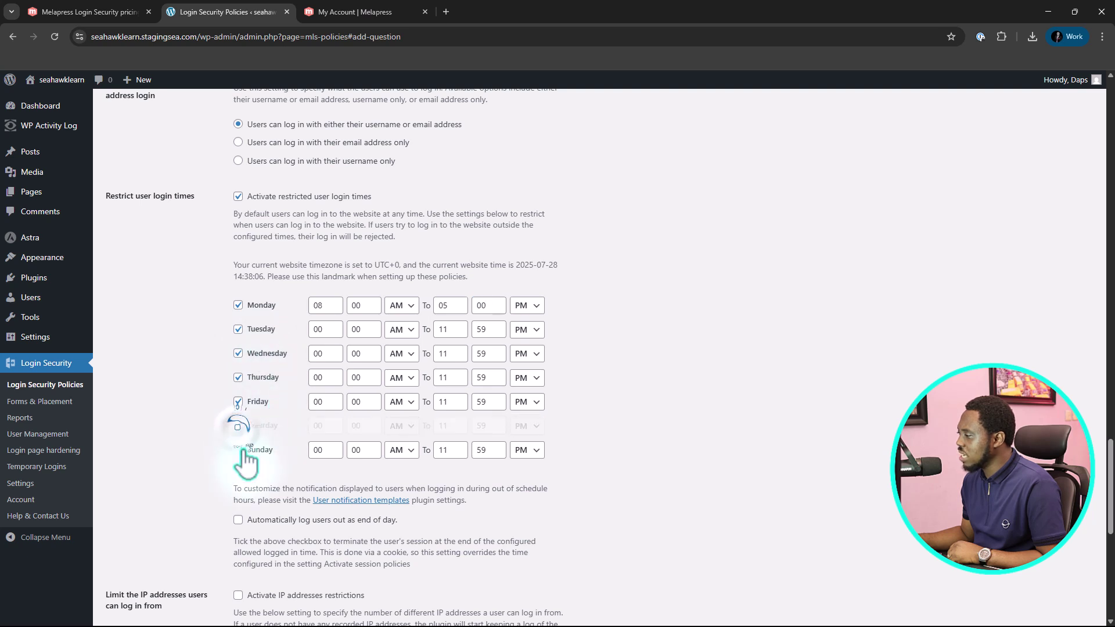
{"action": "left_click", "coordinate": [238, 450]}
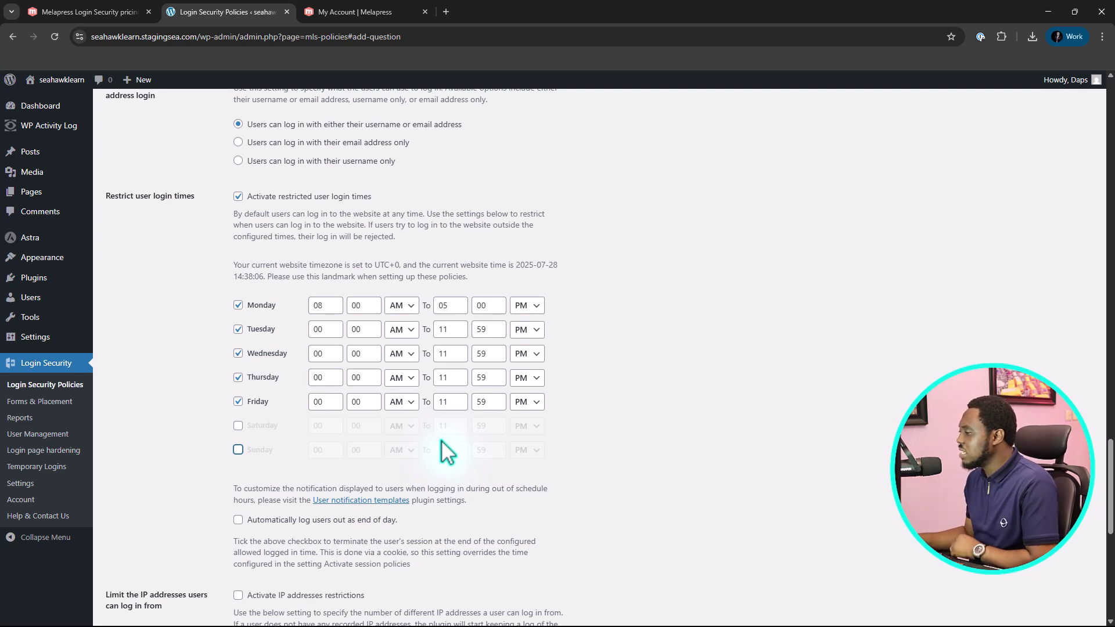
{"action": "scroll", "coordinate": [717, 354], "scroll_direction": "down", "scroll_amount": 3}
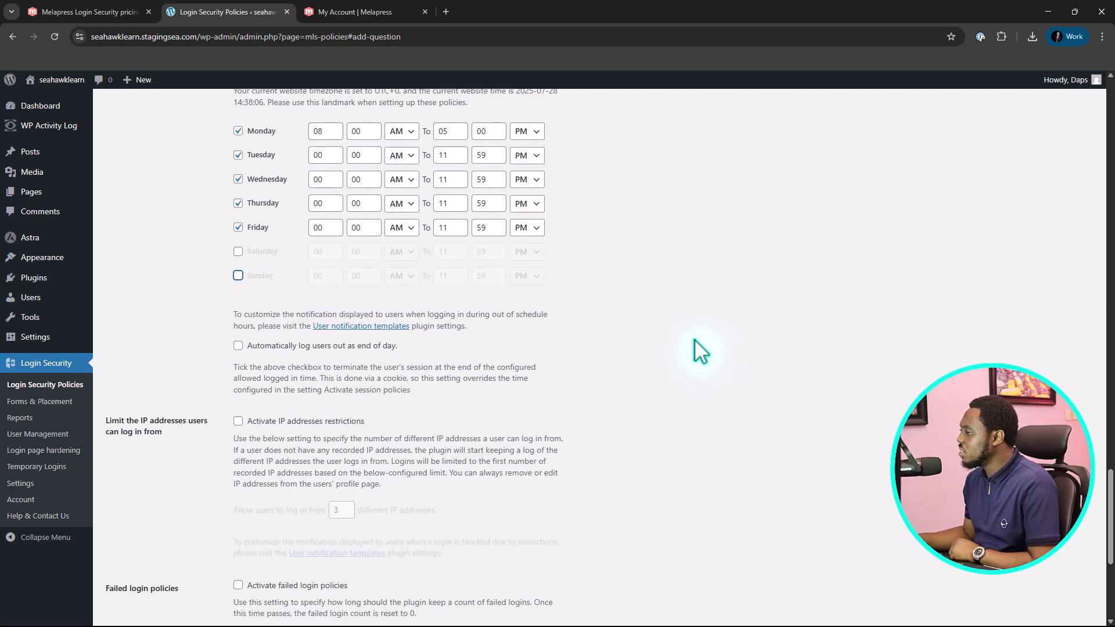
{"action": "left_click", "coordinate": [329, 347]}
{"action": "scroll", "coordinate": [301, 377], "scroll_direction": "up", "scroll_amount": 1}
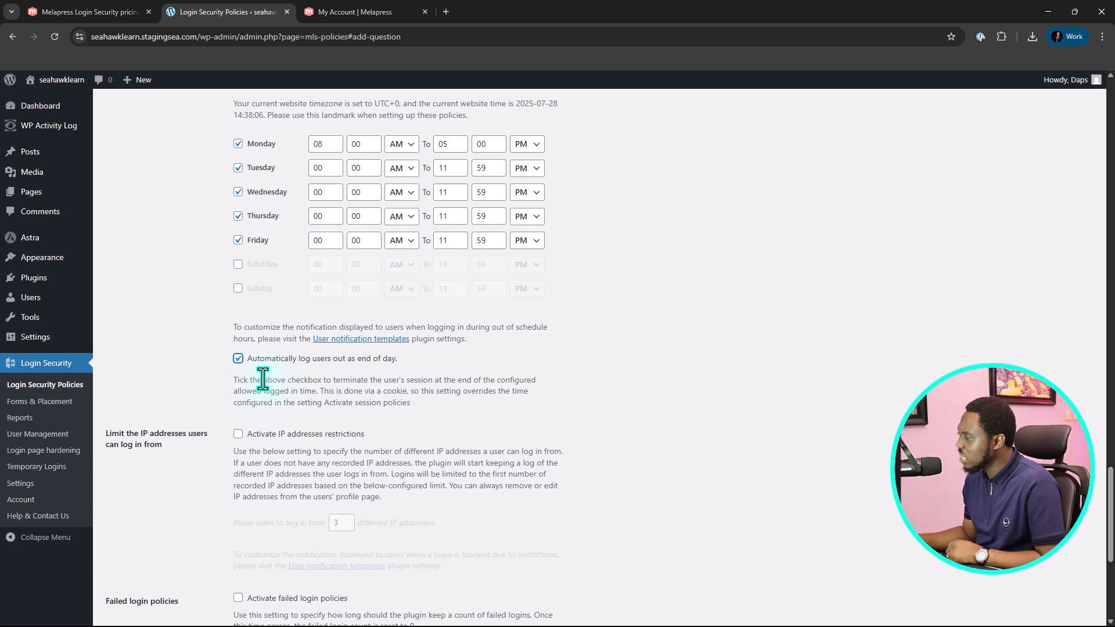
{"action": "scroll", "coordinate": [538, 329], "scroll_direction": "down", "scroll_amount": 2}
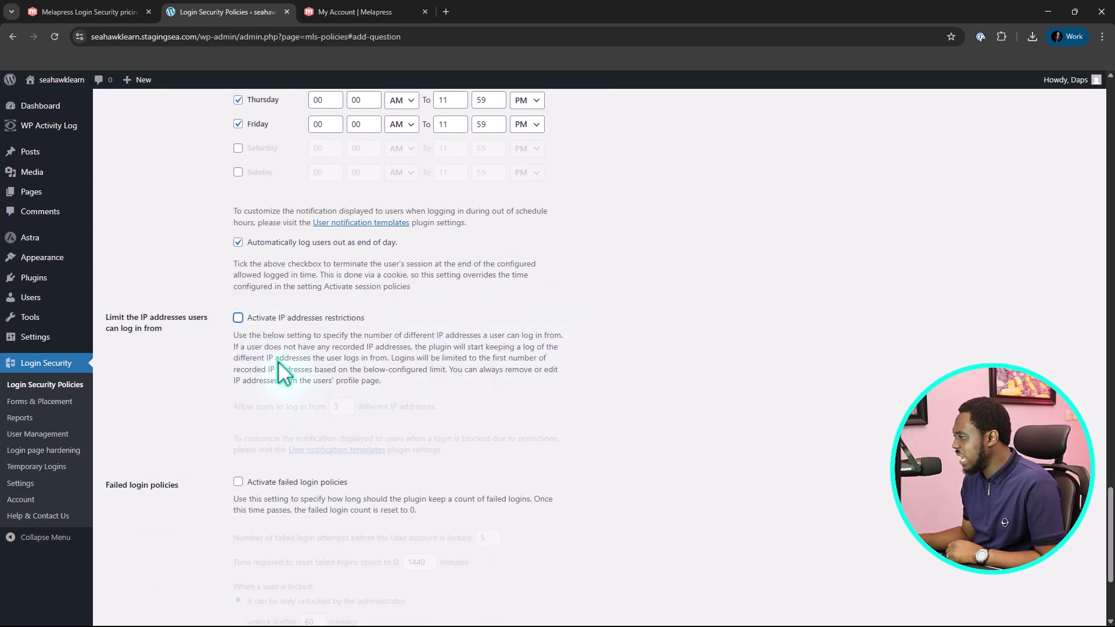
{"action": "scroll", "coordinate": [278, 360], "scroll_direction": "down", "scroll_amount": 3}
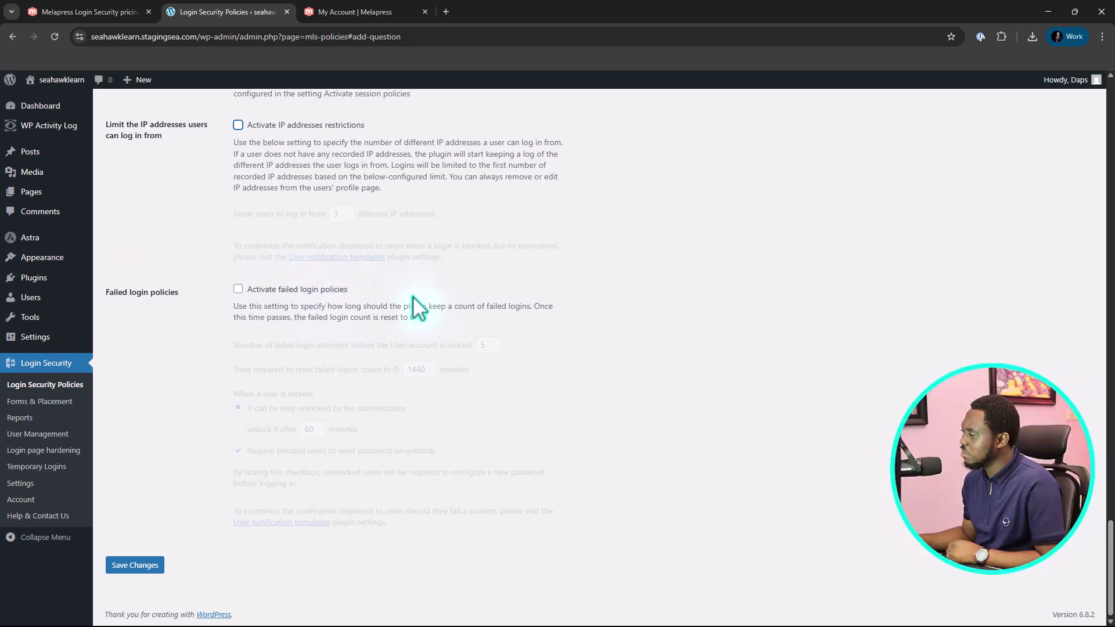
{"action": "scroll", "coordinate": [232, 392], "scroll_direction": "up", "scroll_amount": 8}
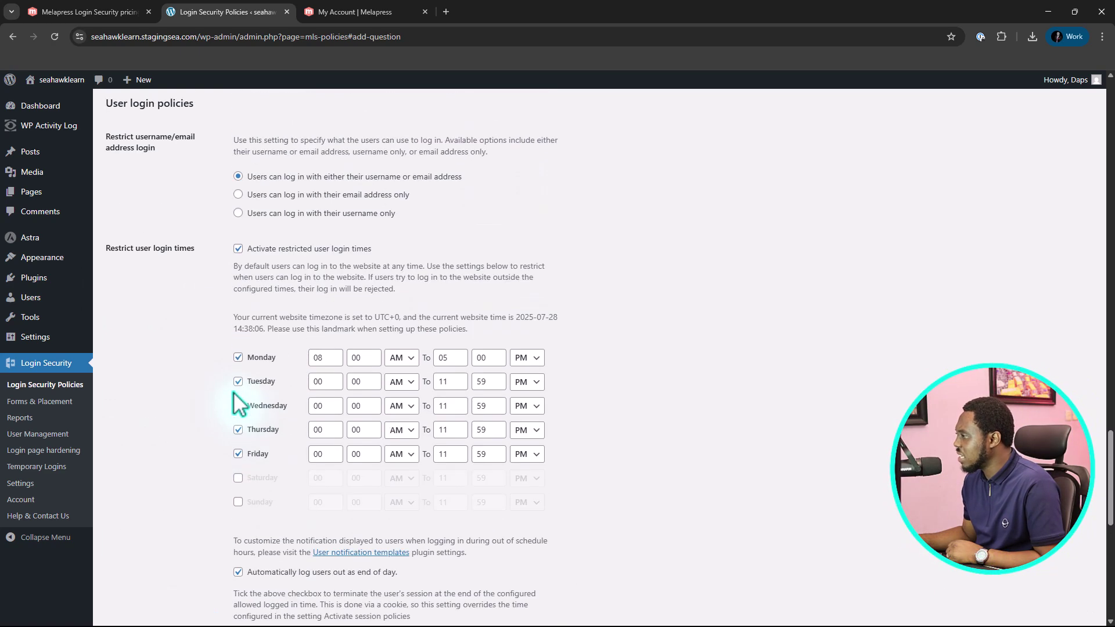
{"action": "scroll", "coordinate": [232, 392], "scroll_direction": "down", "scroll_amount": 6}
{"action": "scroll", "coordinate": [231, 392], "scroll_direction": "down", "scroll_amount": 3}
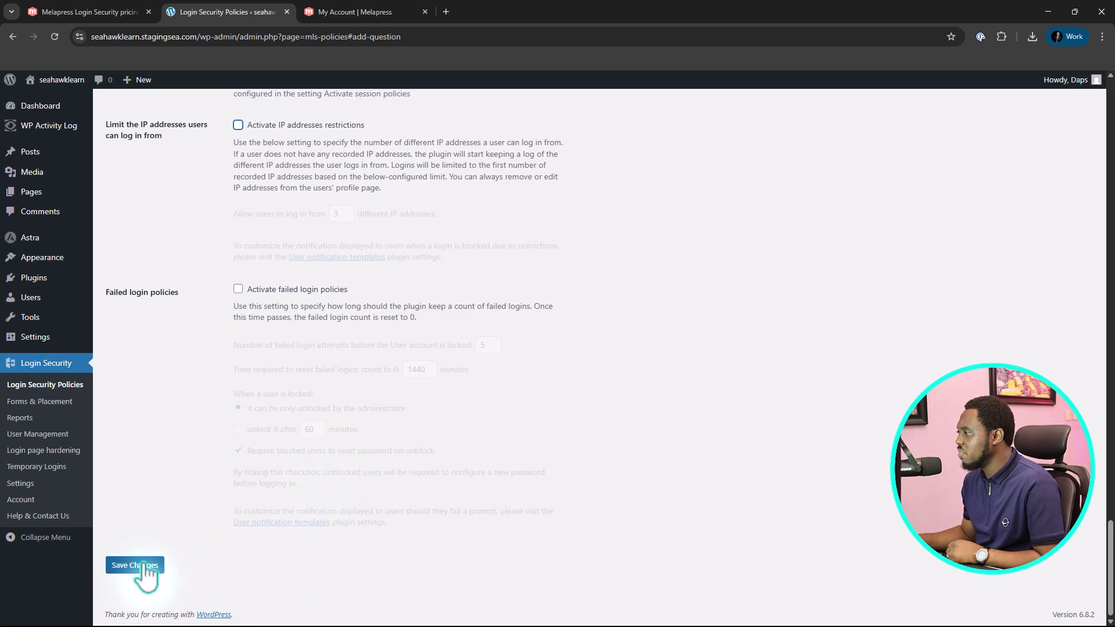
{"action": "scroll", "coordinate": [483, 341], "scroll_direction": "up", "scroll_amount": 4}
{"action": "scroll", "coordinate": [484, 342], "scroll_direction": "up", "scroll_amount": 15}
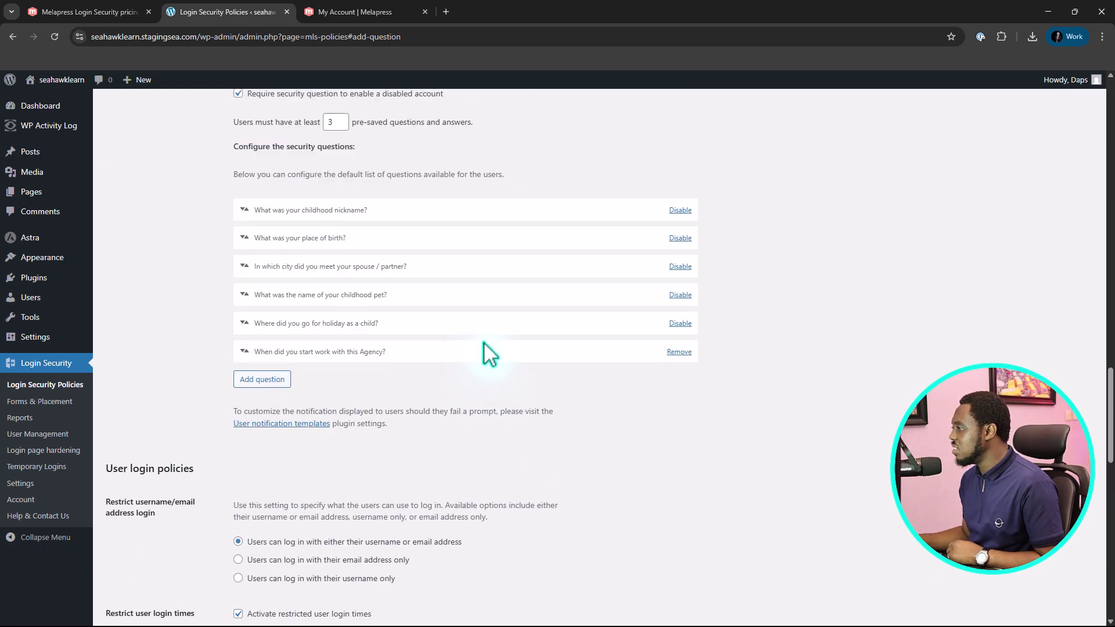
Check the roles available for role-based policies, then go to the Forms & Placement page
{"action": "scroll", "coordinate": [483, 342], "scroll_direction": "up", "scroll_amount": 10}
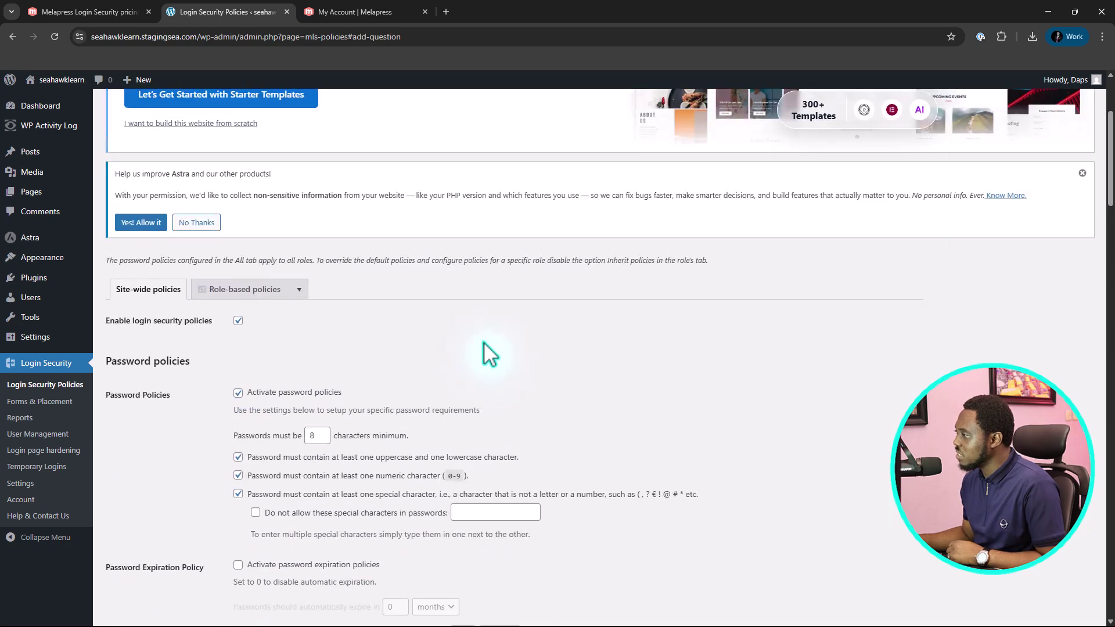
{"action": "scroll", "coordinate": [484, 342], "scroll_direction": "down", "scroll_amount": 3}
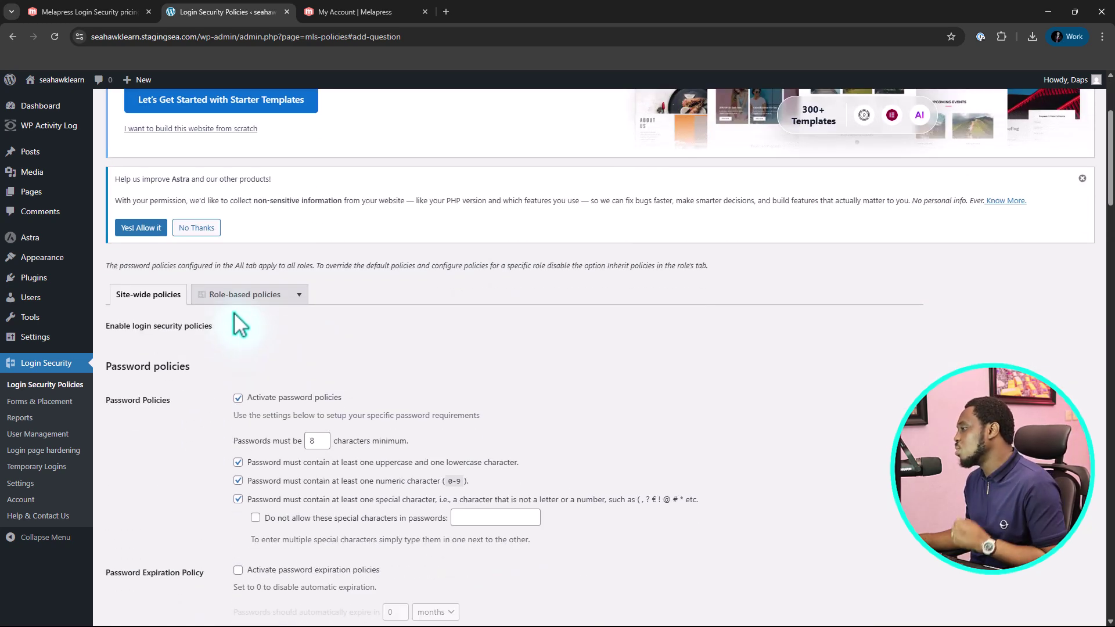
{"action": "left_click", "coordinate": [236, 298]}
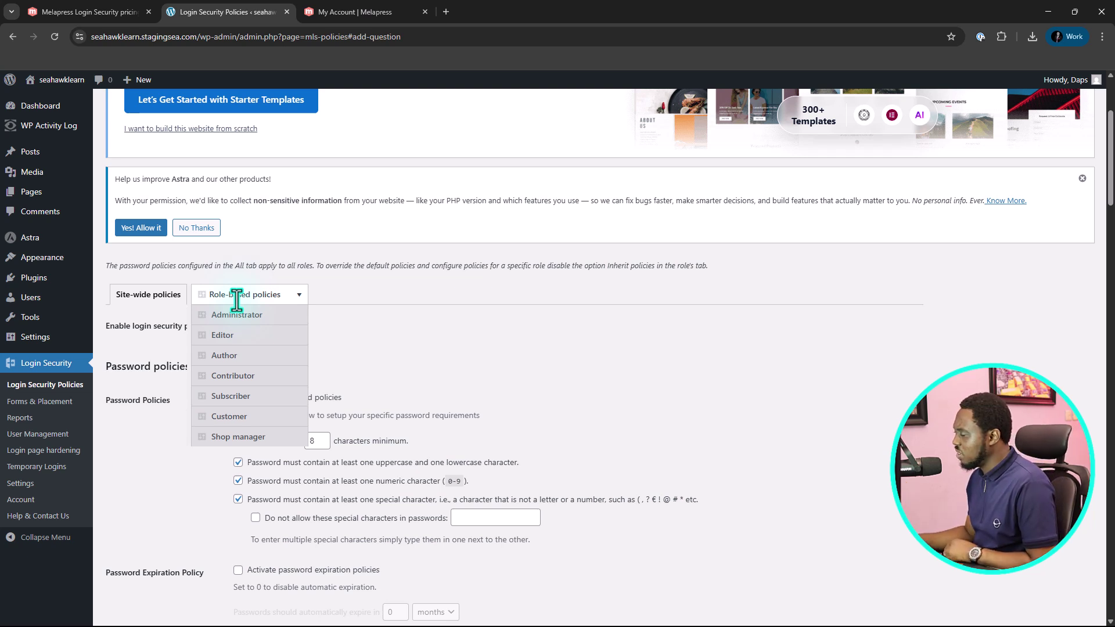
{"action": "left_click", "coordinate": [39, 401]}
{"action": "scroll", "coordinate": [343, 429], "scroll_direction": "down", "scroll_amount": 5}
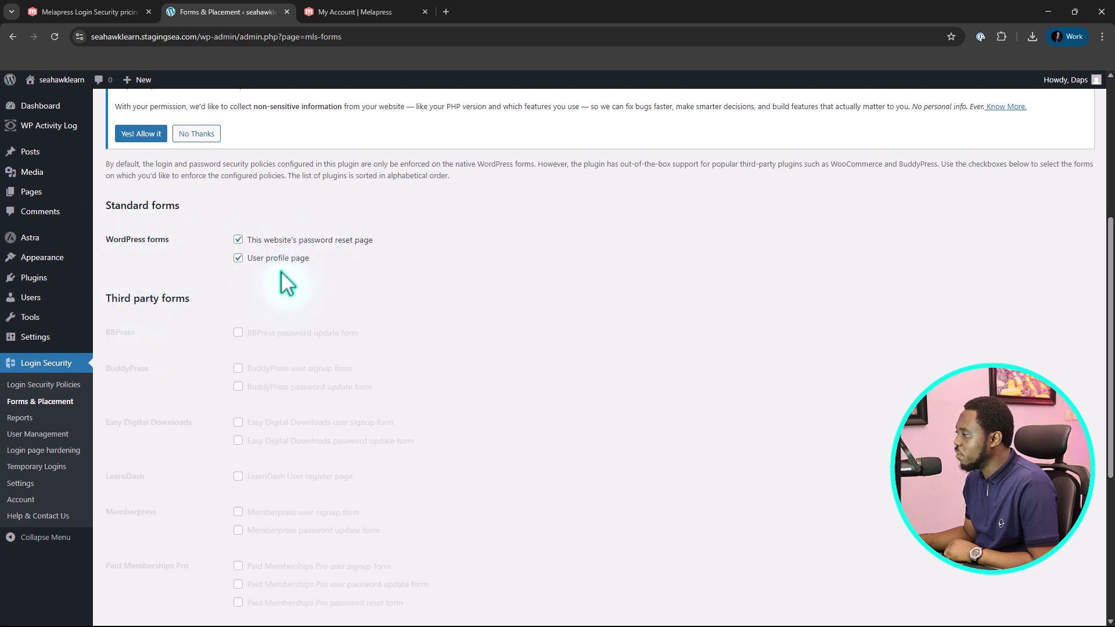
{"action": "scroll", "coordinate": [445, 226], "scroll_direction": "down", "scroll_amount": 4}
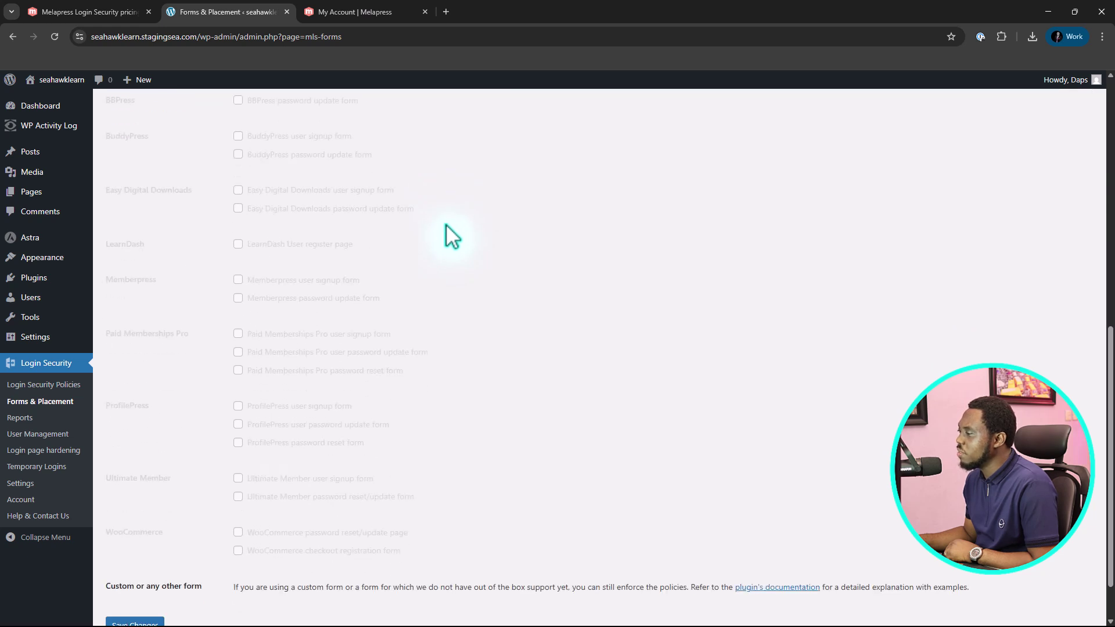
{"action": "scroll", "coordinate": [418, 235], "scroll_direction": "up", "scroll_amount": 2}
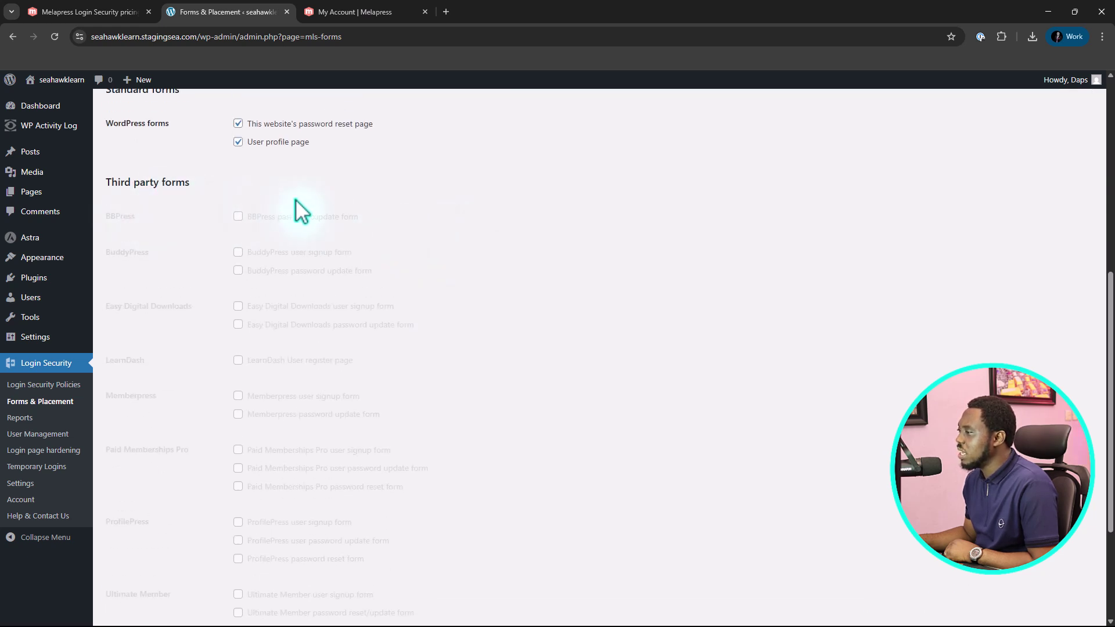
{"action": "scroll", "coordinate": [211, 298], "scroll_direction": "down", "scroll_amount": 1}
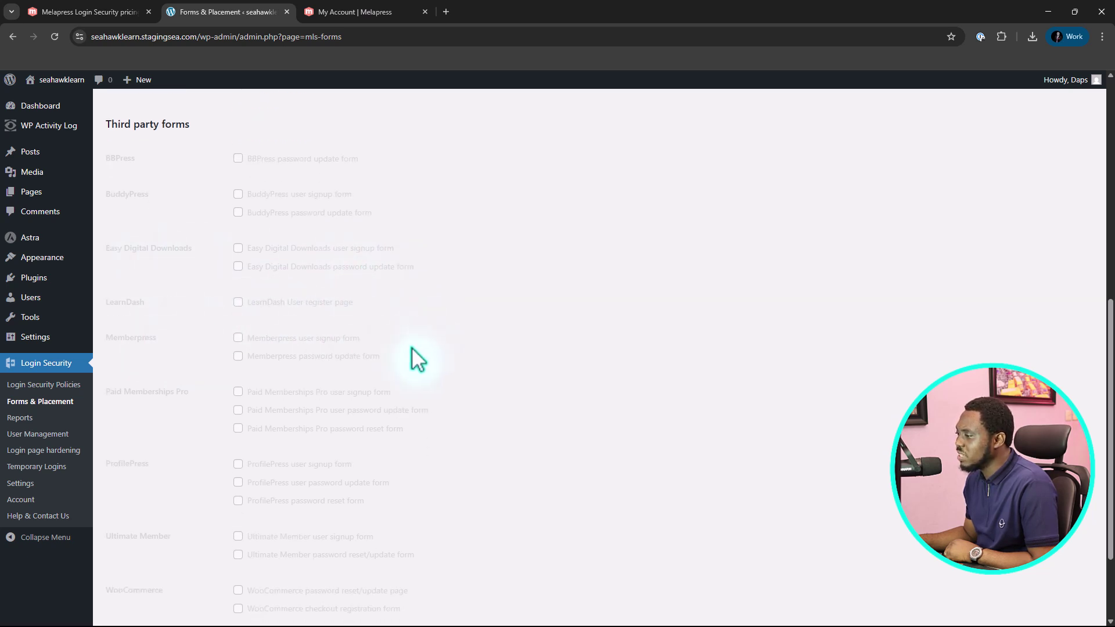
{"action": "scroll", "coordinate": [258, 377], "scroll_direction": "down", "scroll_amount": 2}
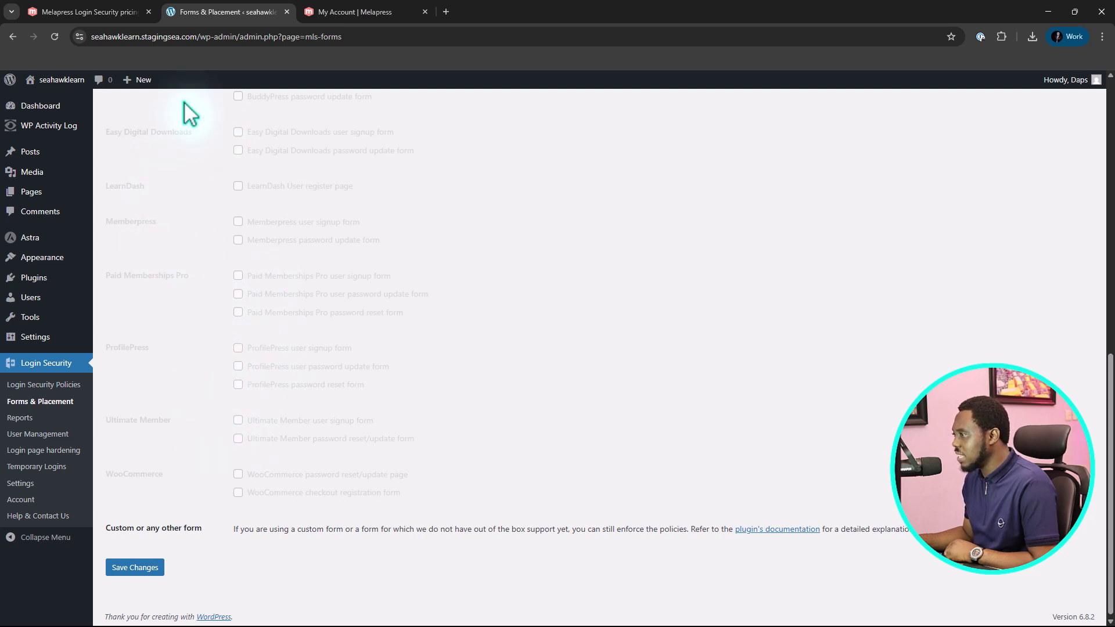
{"action": "scroll", "coordinate": [285, 356], "scroll_direction": "down", "scroll_amount": 1}
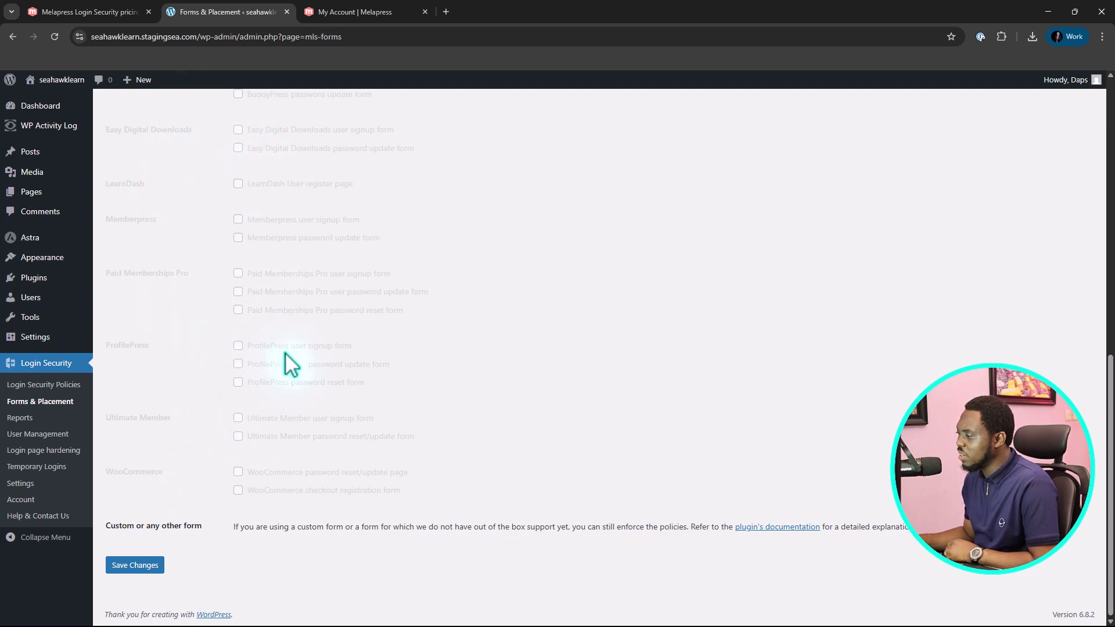
{"action": "scroll", "coordinate": [286, 363], "scroll_direction": "up", "scroll_amount": 6}
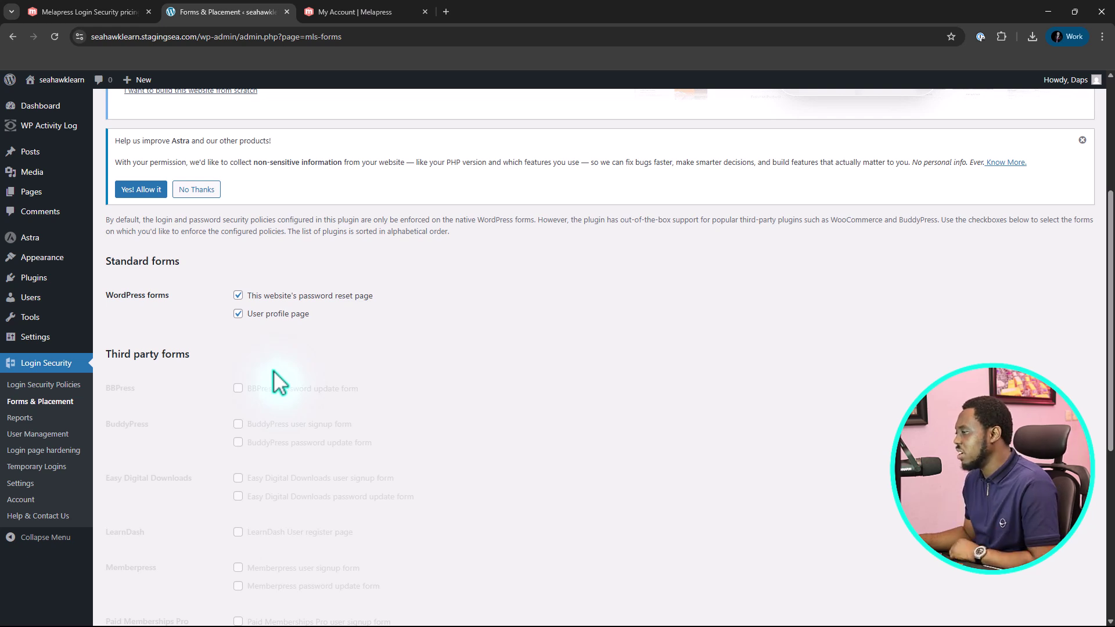
Review the User Password Age, Expired Passwords and Last login time reports, then open Locked Users
{"action": "left_click", "coordinate": [16, 418]}
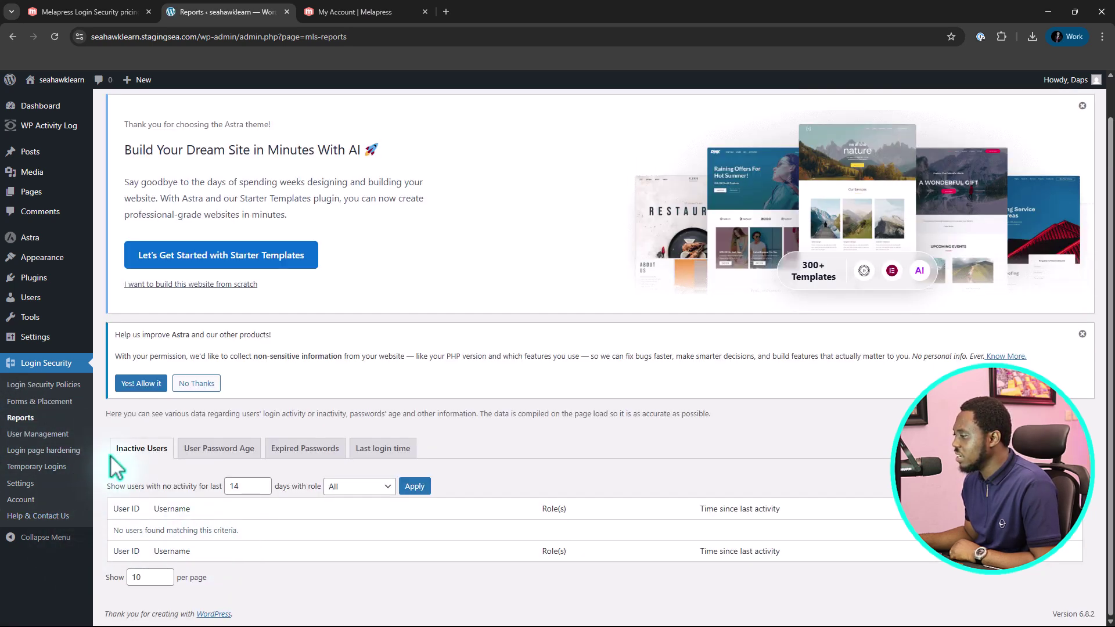
{"action": "left_click", "coordinate": [214, 450]}
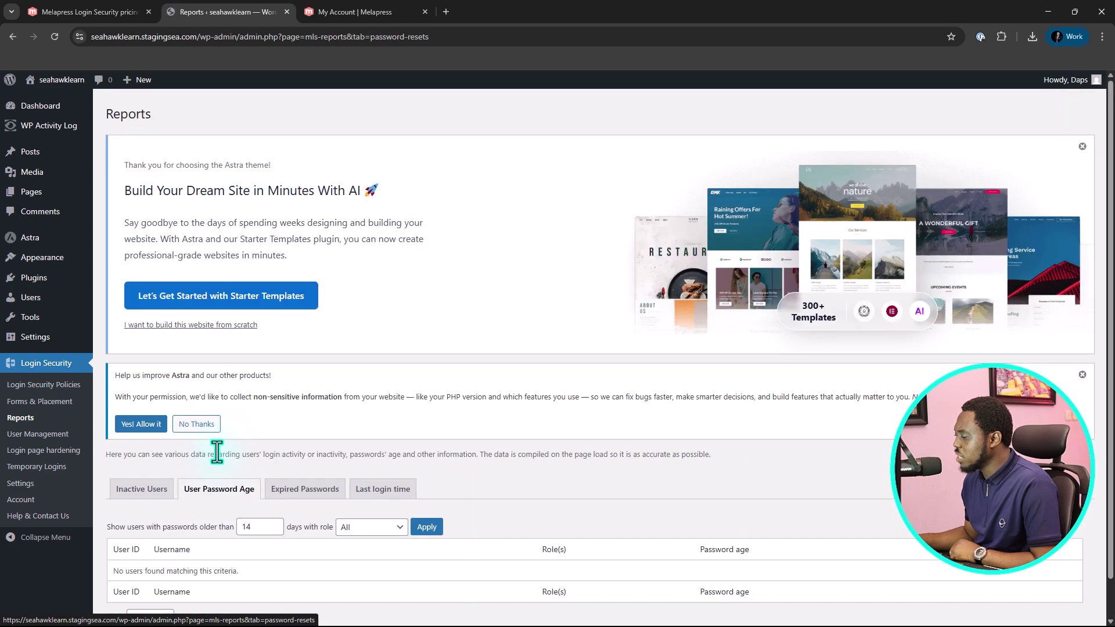
{"action": "scroll", "coordinate": [295, 455], "scroll_direction": "down", "scroll_amount": 2}
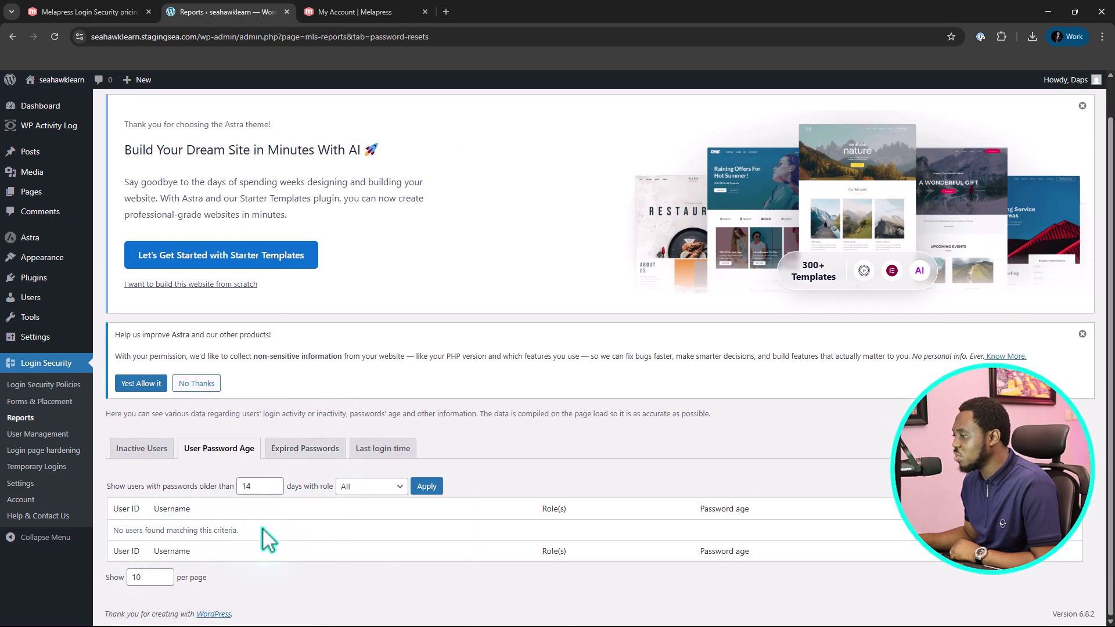
{"action": "left_click", "coordinate": [297, 451]}
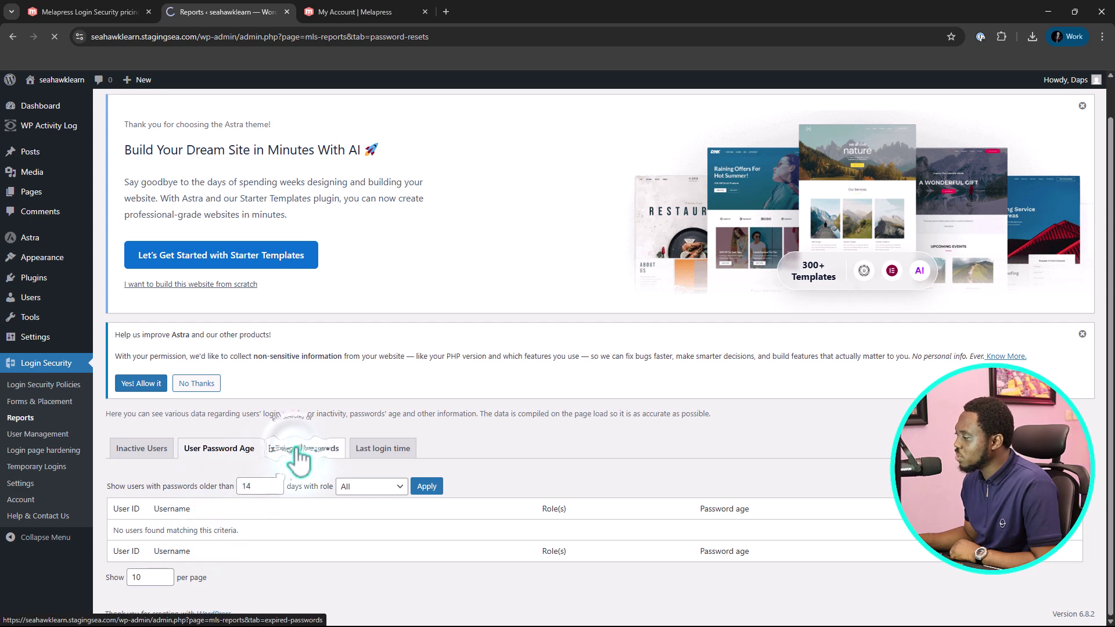
{"action": "scroll", "coordinate": [304, 456], "scroll_direction": "down", "scroll_amount": 1}
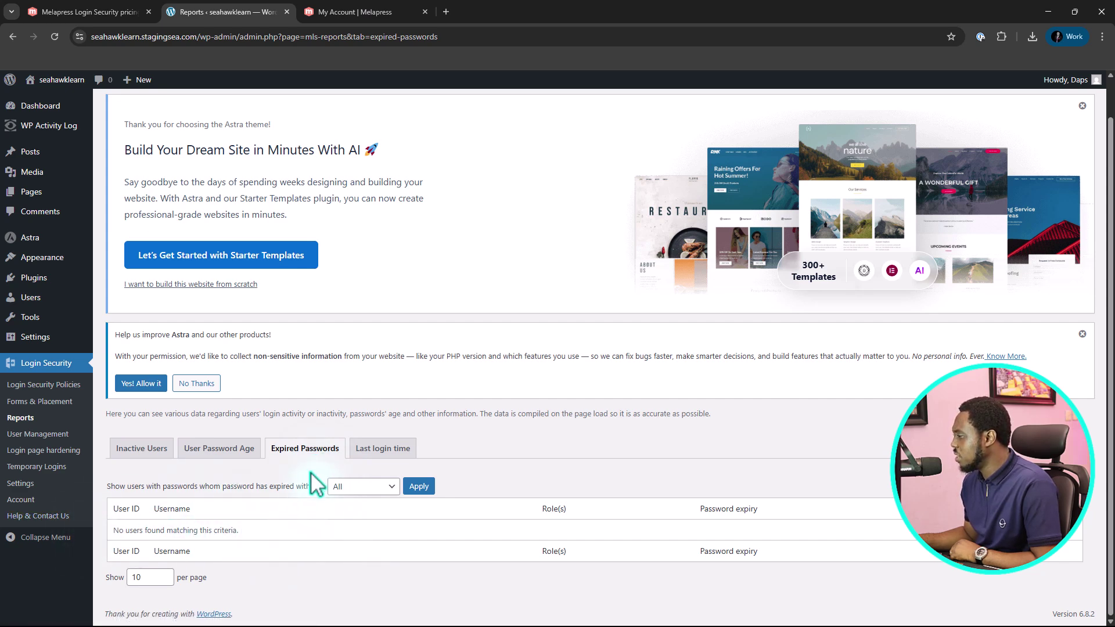
{"action": "left_click", "coordinate": [376, 448]}
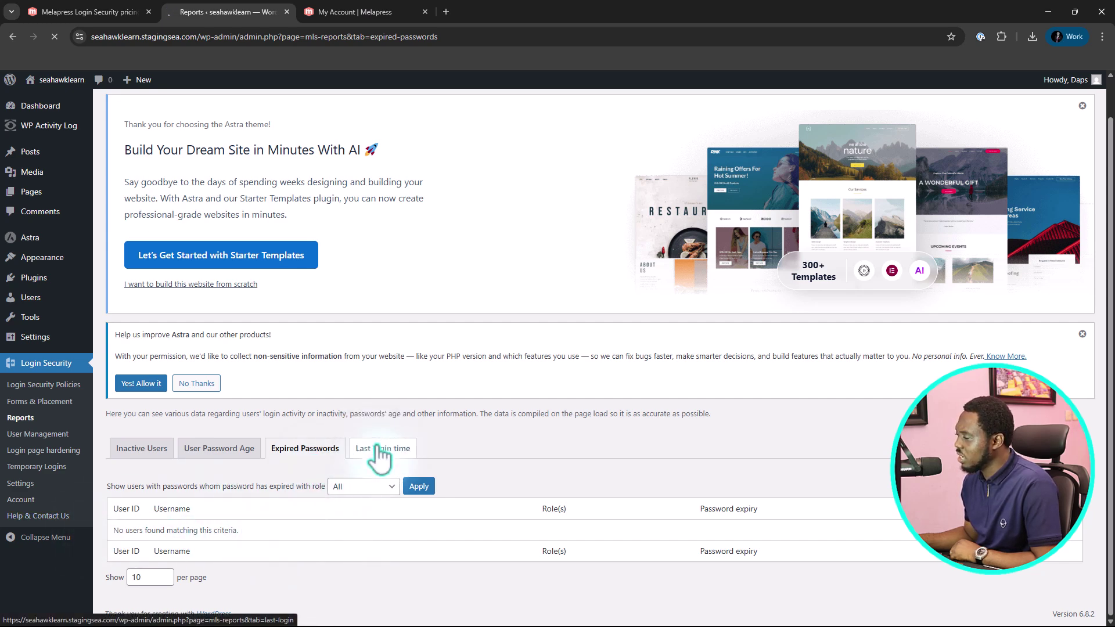
{"action": "scroll", "coordinate": [377, 456], "scroll_direction": "down", "scroll_amount": 1}
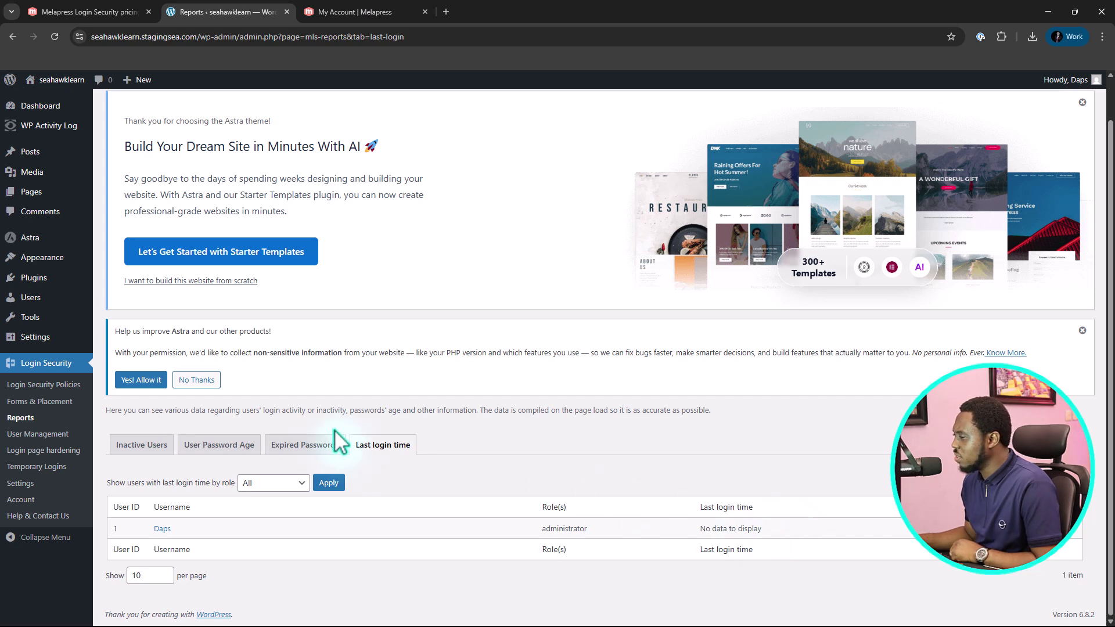
{"action": "left_click", "coordinate": [20, 437]}
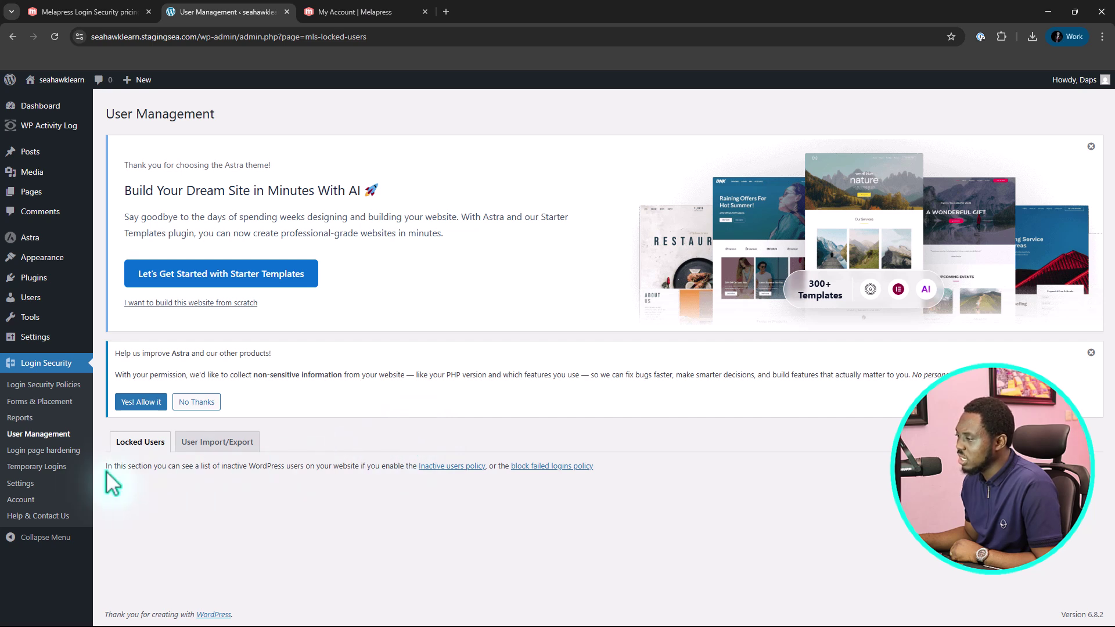
Review Login page hardening: the enabled login consent message and country blocking set to Do nothing
{"action": "left_click", "coordinate": [44, 453]}
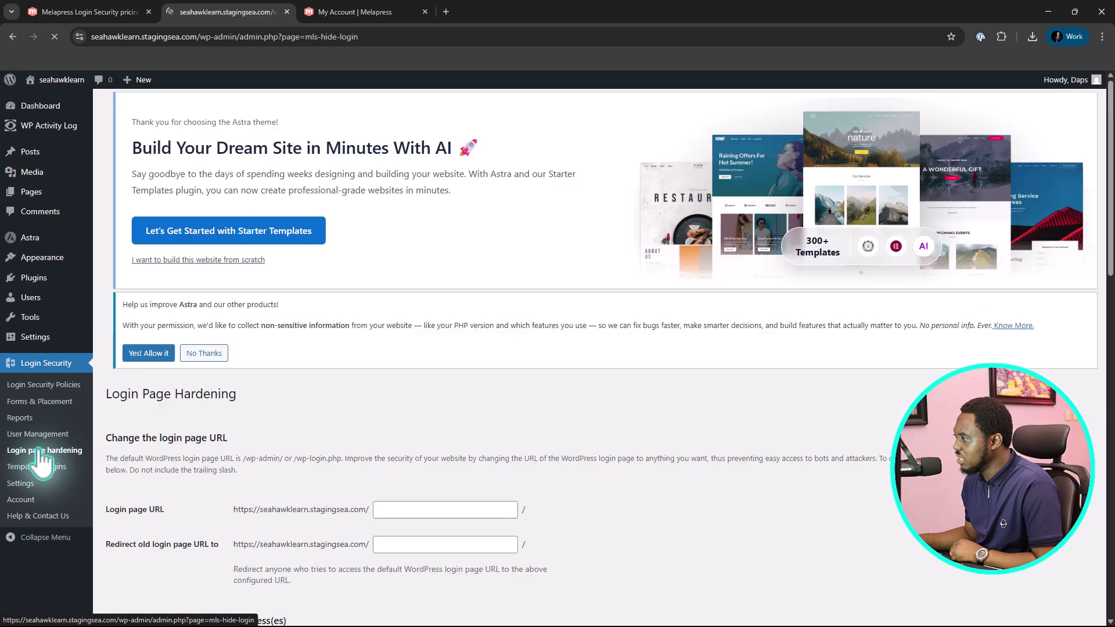
{"action": "scroll", "coordinate": [523, 453], "scroll_direction": "down", "scroll_amount": 5}
{"action": "scroll", "coordinate": [543, 407], "scroll_direction": "down", "scroll_amount": 11}
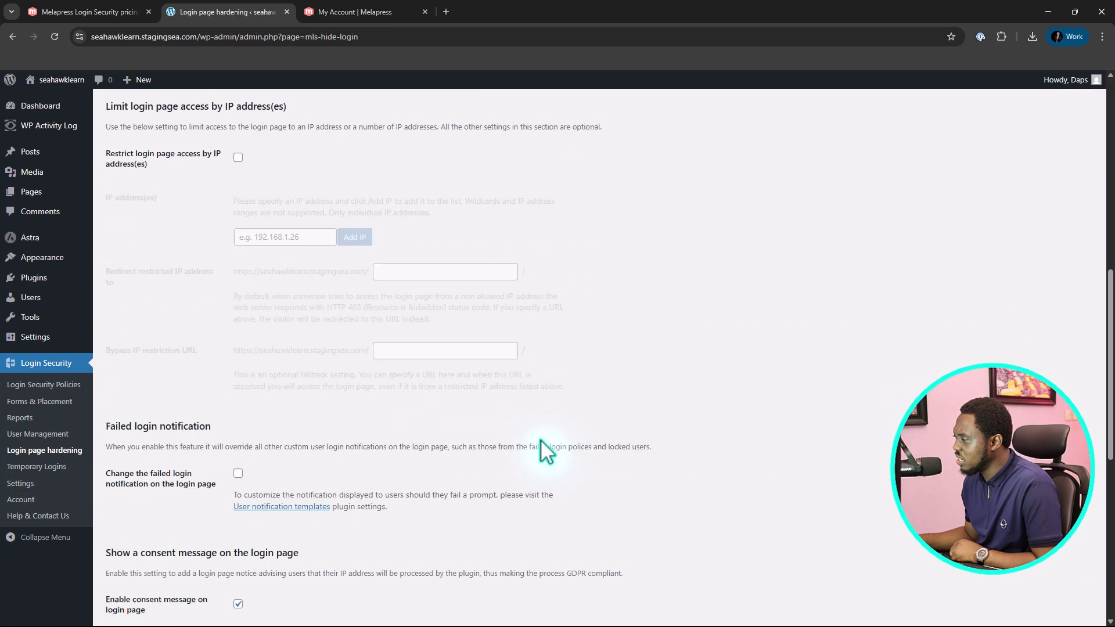
{"action": "scroll", "coordinate": [532, 453], "scroll_direction": "up", "scroll_amount": 1}
{"action": "scroll", "coordinate": [533, 446], "scroll_direction": "down", "scroll_amount": 3}
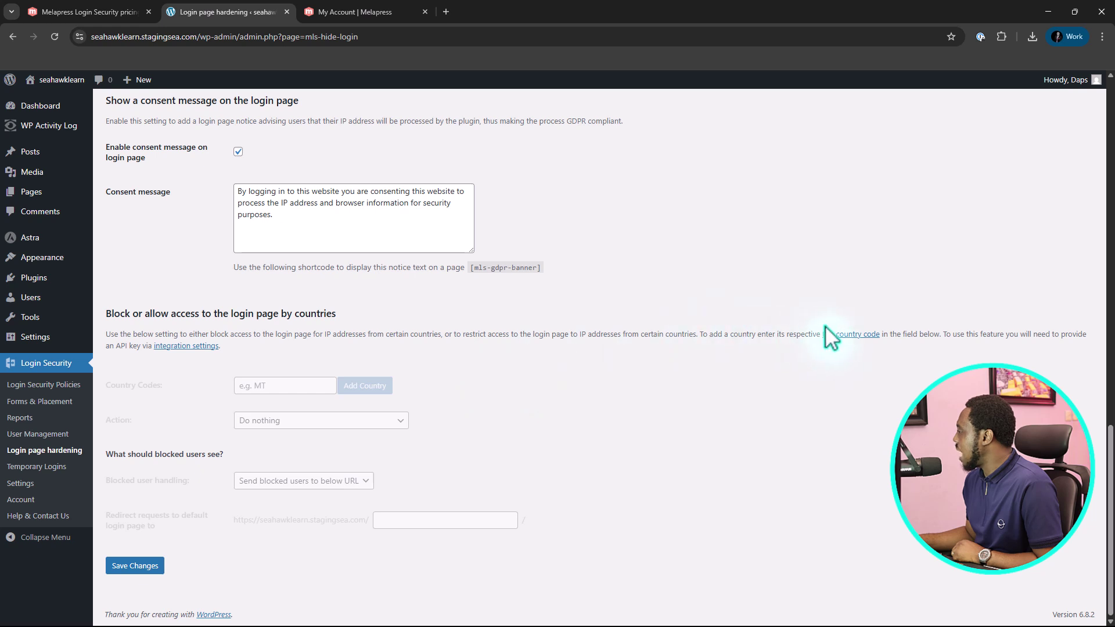
Open the ISO country code list and Integrations settings in new tabs, showing the empty IPLocate API Key field
{"action": "right_click", "coordinate": [856, 344]}
{"action": "left_click", "coordinate": [886, 349]}
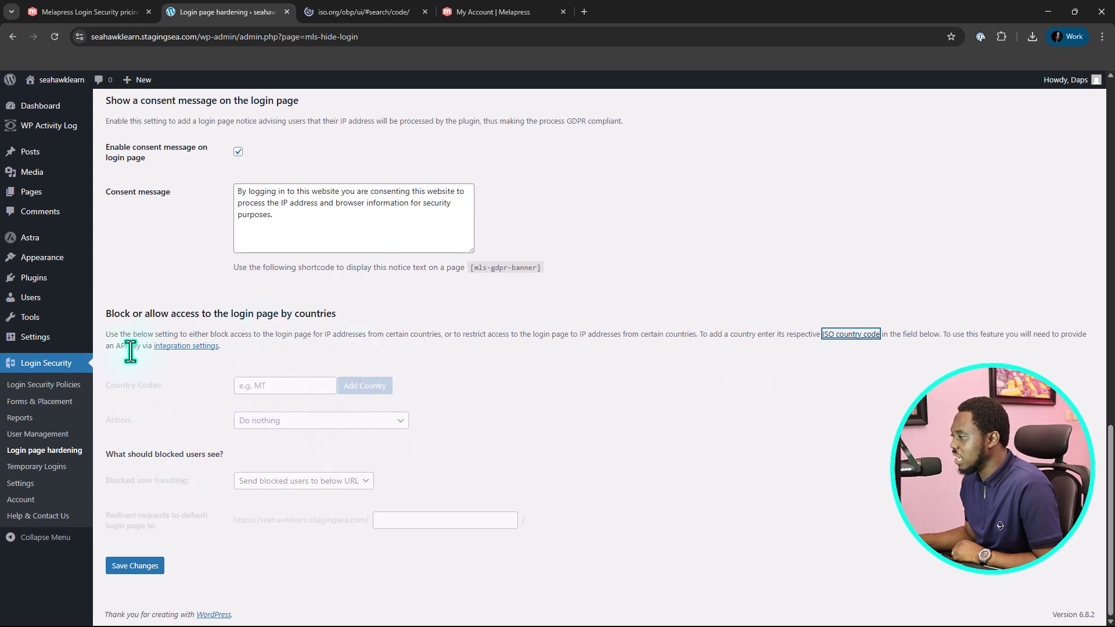
{"action": "right_click", "coordinate": [179, 347]}
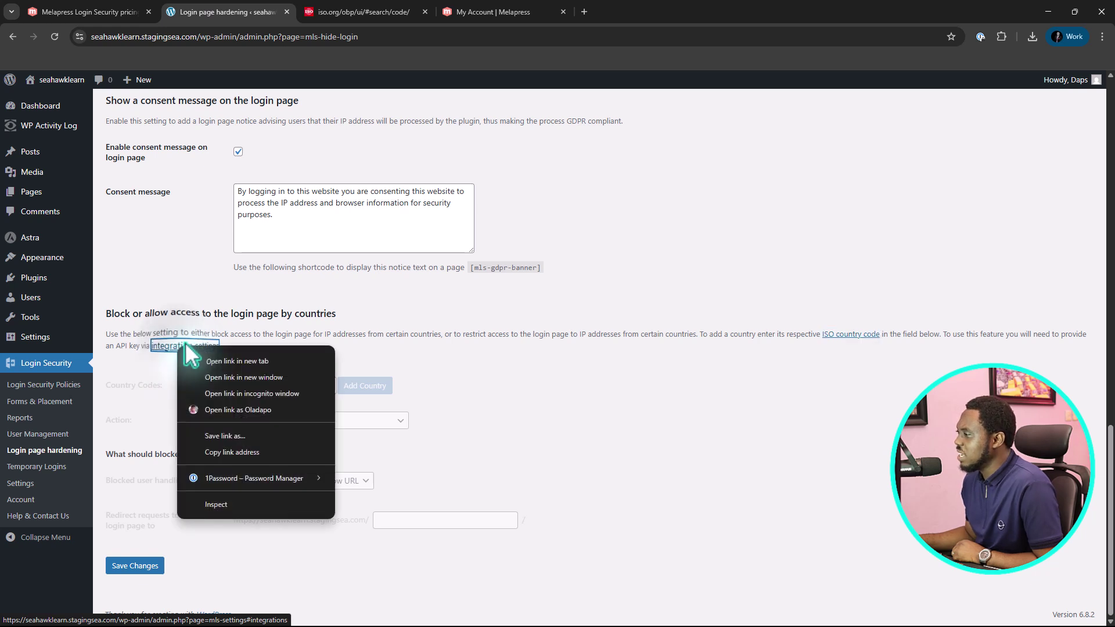
{"action": "left_click", "coordinate": [215, 358]}
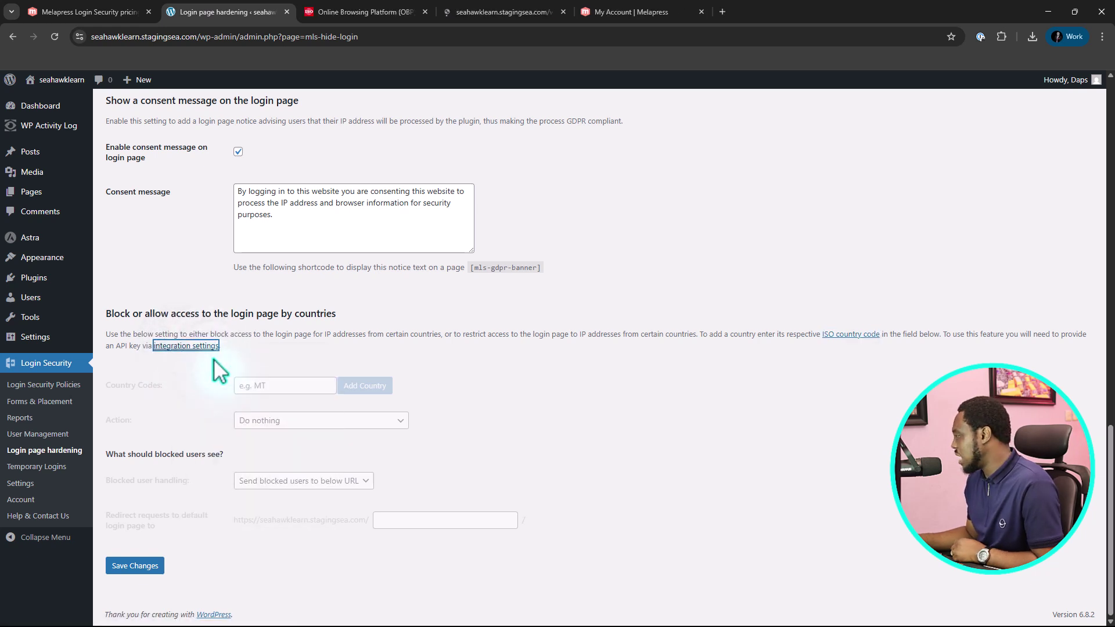
{"action": "left_click", "coordinate": [480, 7]}
{"action": "scroll", "coordinate": [407, 261], "scroll_direction": "down", "scroll_amount": 2}
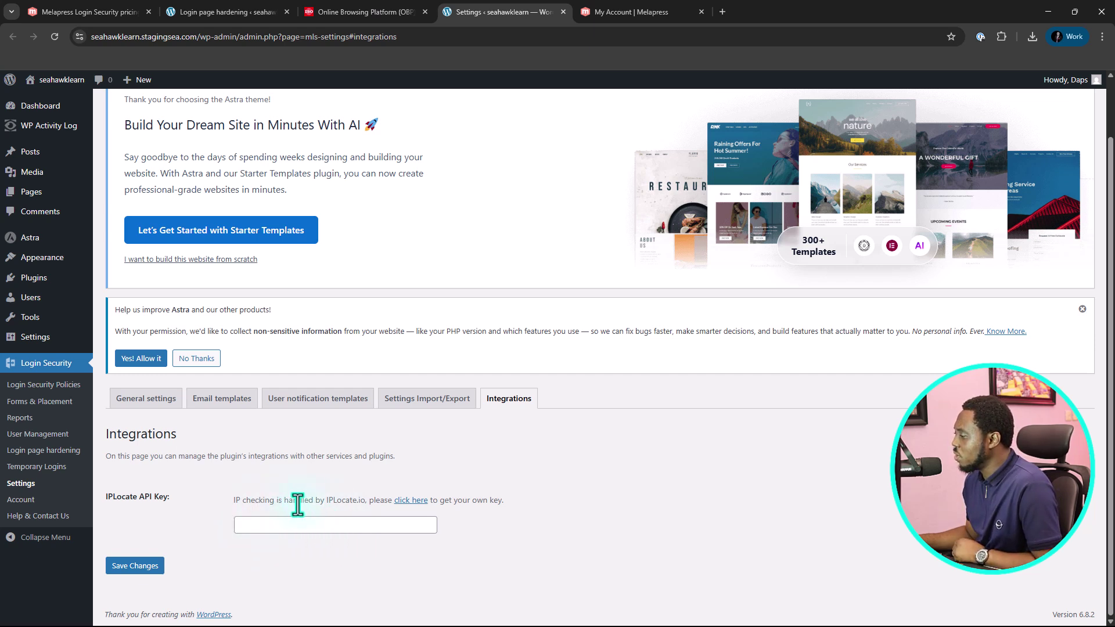
Open iplocate.io from the IPLocate API Key link, then return to the Login page hardening settings
{"action": "left_click", "coordinate": [411, 500]}
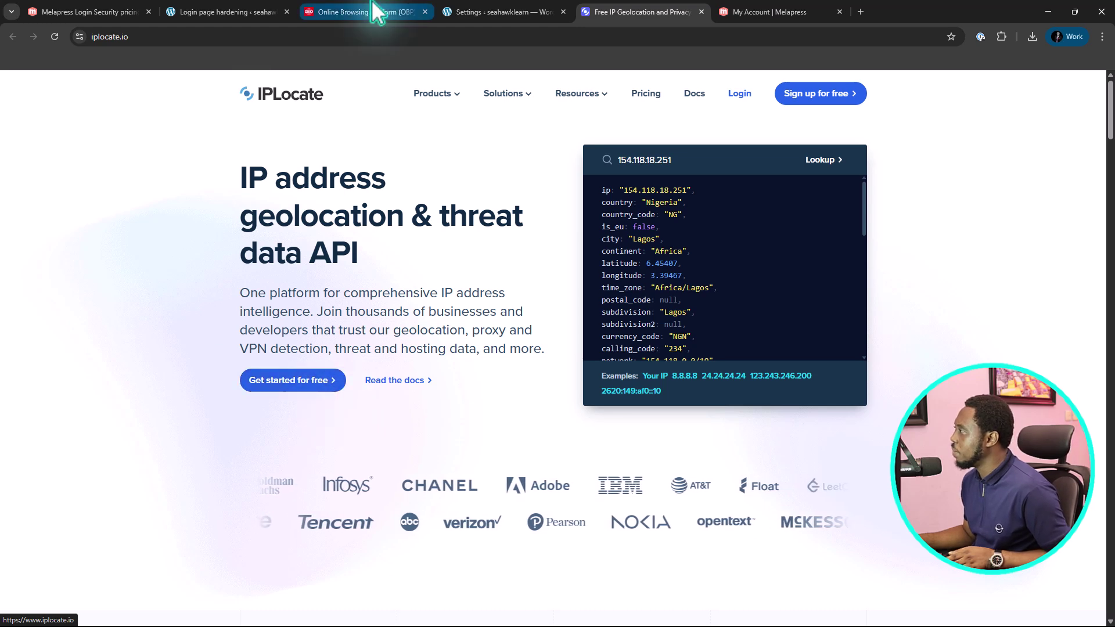
{"action": "left_click", "coordinate": [205, 4]}
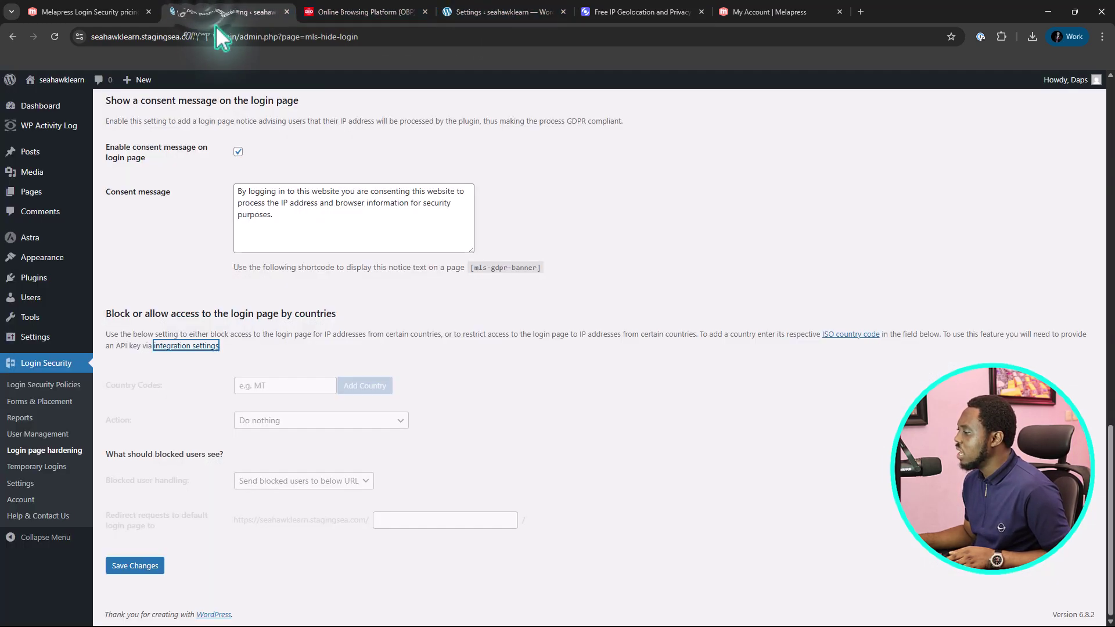
{"action": "left_click", "coordinate": [528, 10]}
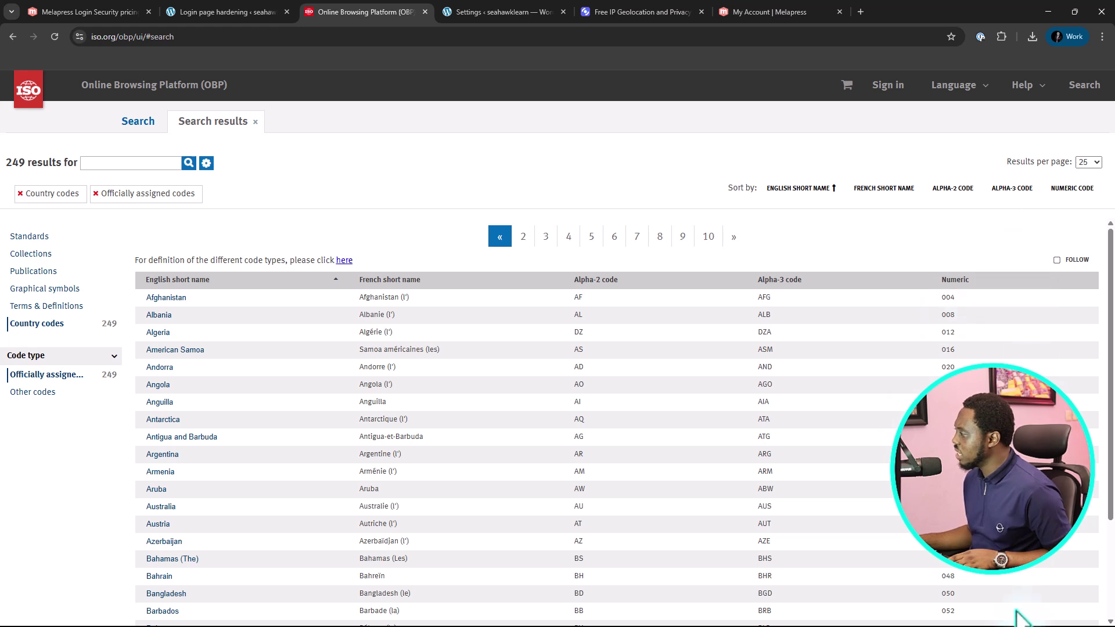
{"action": "left_click", "coordinate": [238, 11]}
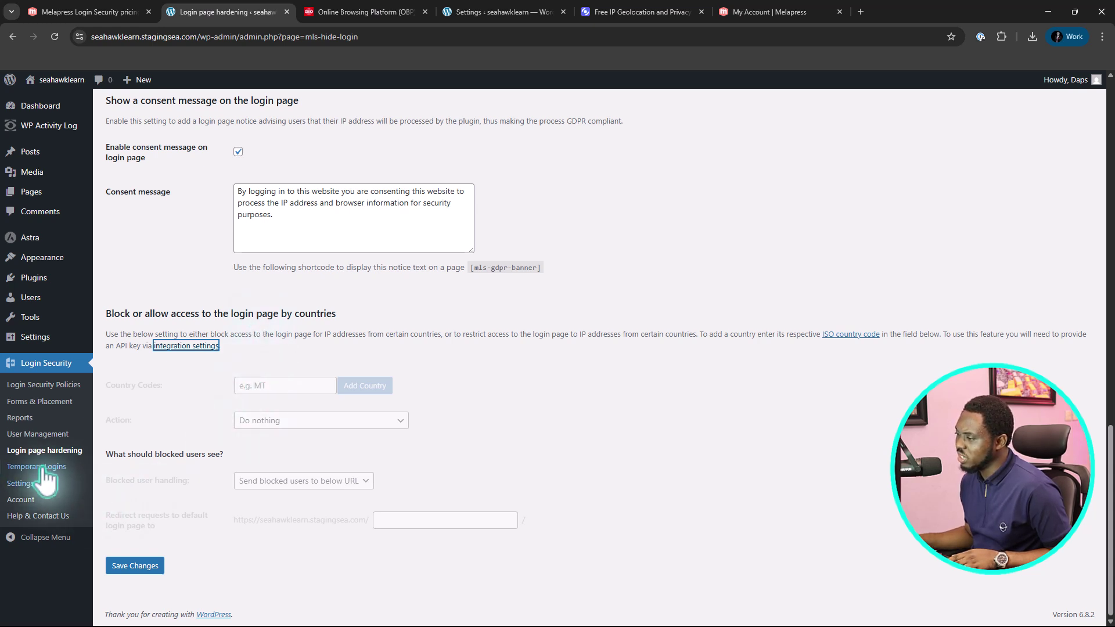
Review the active temporary login, then check General Settings: Sunday weekly summary emails and 24-hour reset keys
{"action": "left_click", "coordinate": [20, 468]}
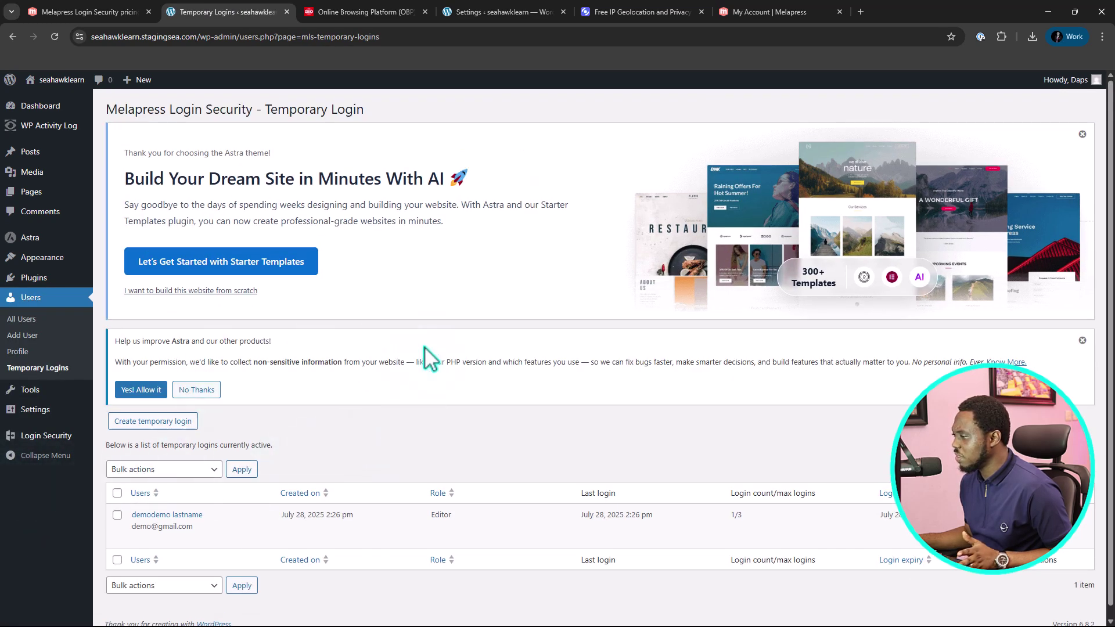
{"action": "scroll", "coordinate": [441, 378], "scroll_direction": "down", "scroll_amount": 1}
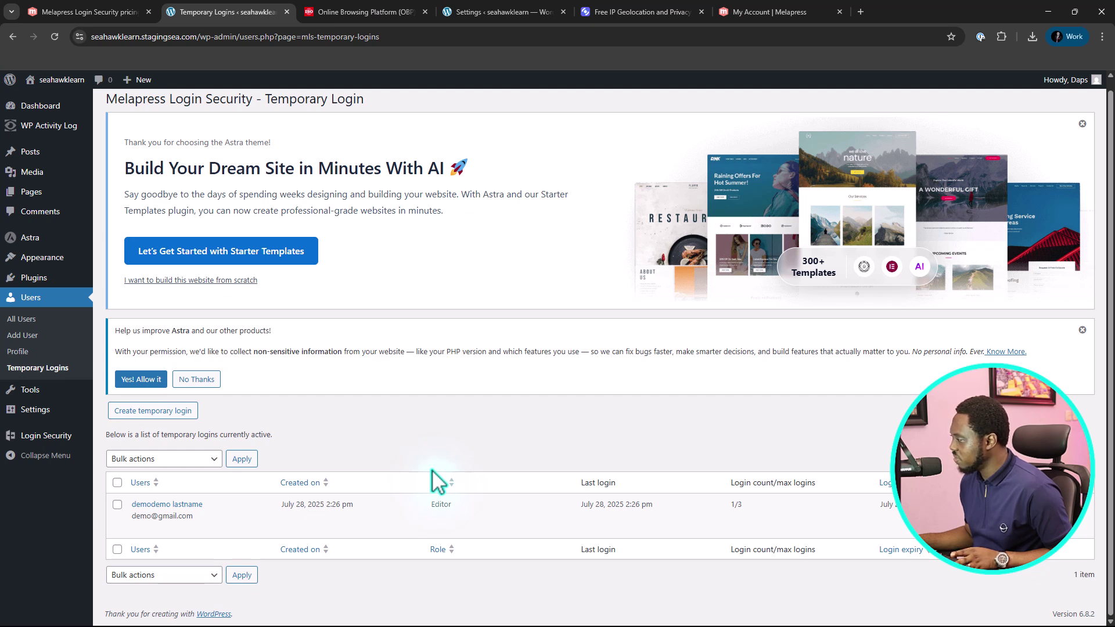
{"action": "mouse_move", "coordinate": [39, 446]}
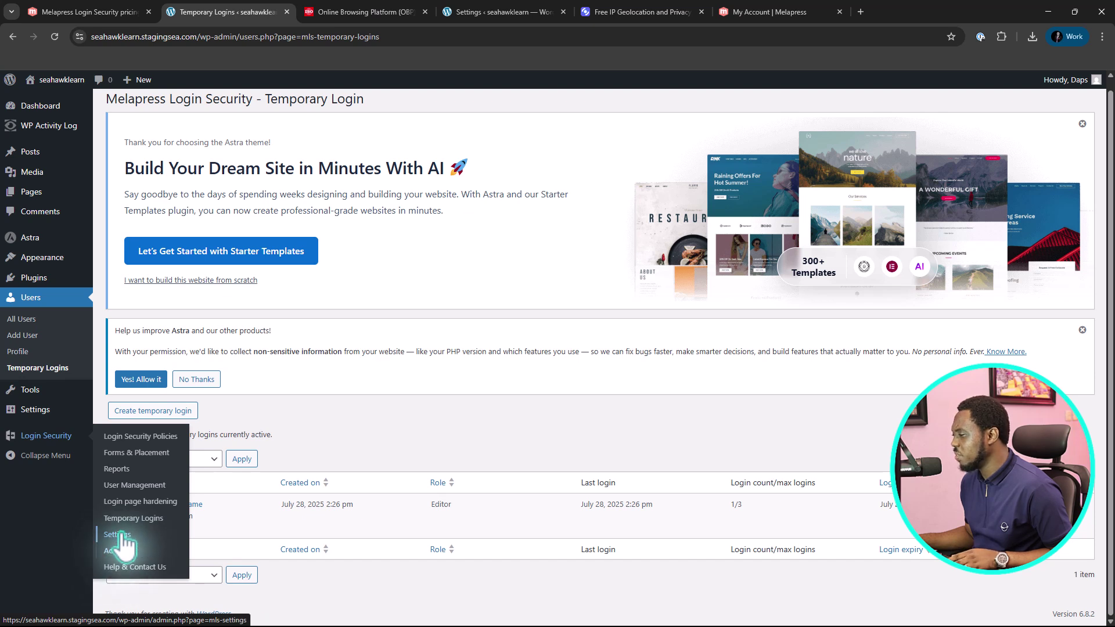
{"action": "left_click", "coordinate": [122, 535]}
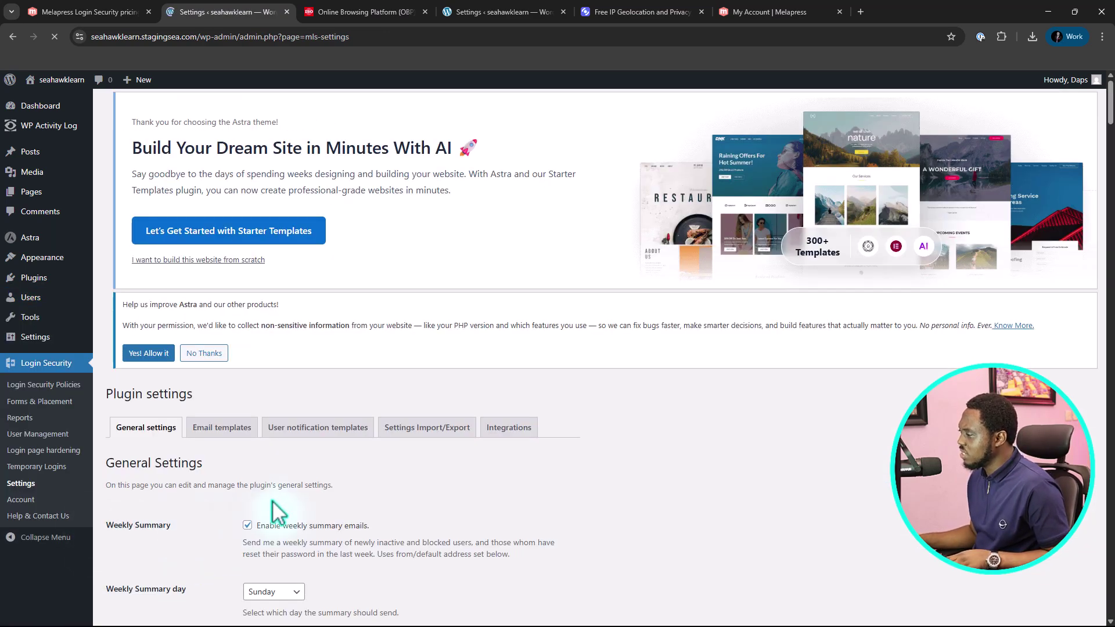
{"action": "scroll", "coordinate": [495, 465], "scroll_direction": "down", "scroll_amount": 3}
{"action": "scroll", "coordinate": [495, 466], "scroll_direction": "down", "scroll_amount": 8}
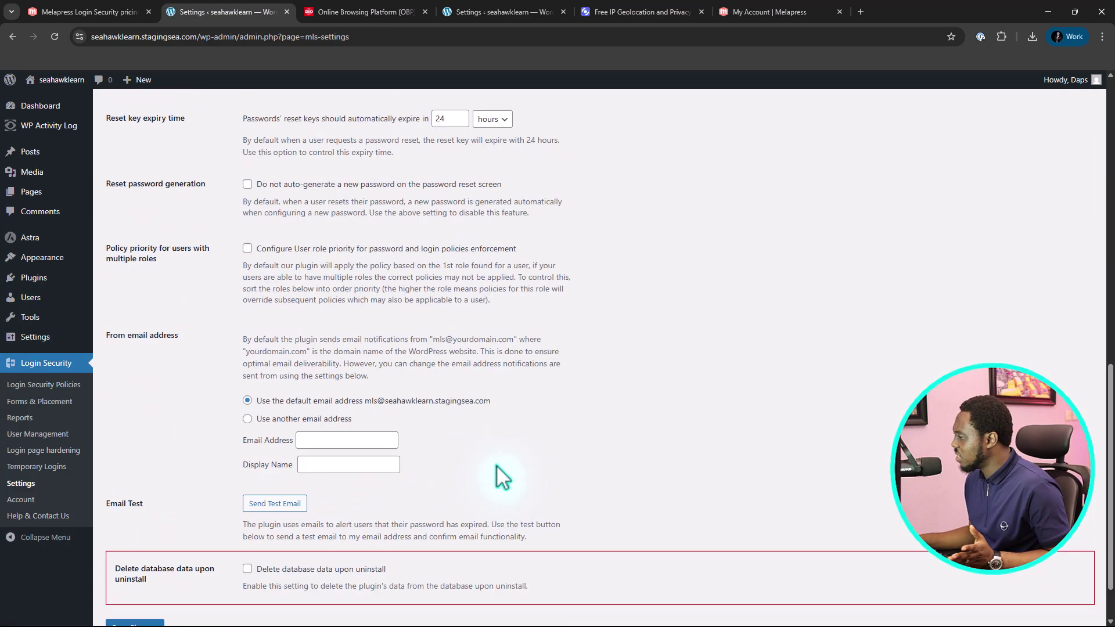
{"action": "scroll", "coordinate": [497, 466], "scroll_direction": "up", "scroll_amount": 12}
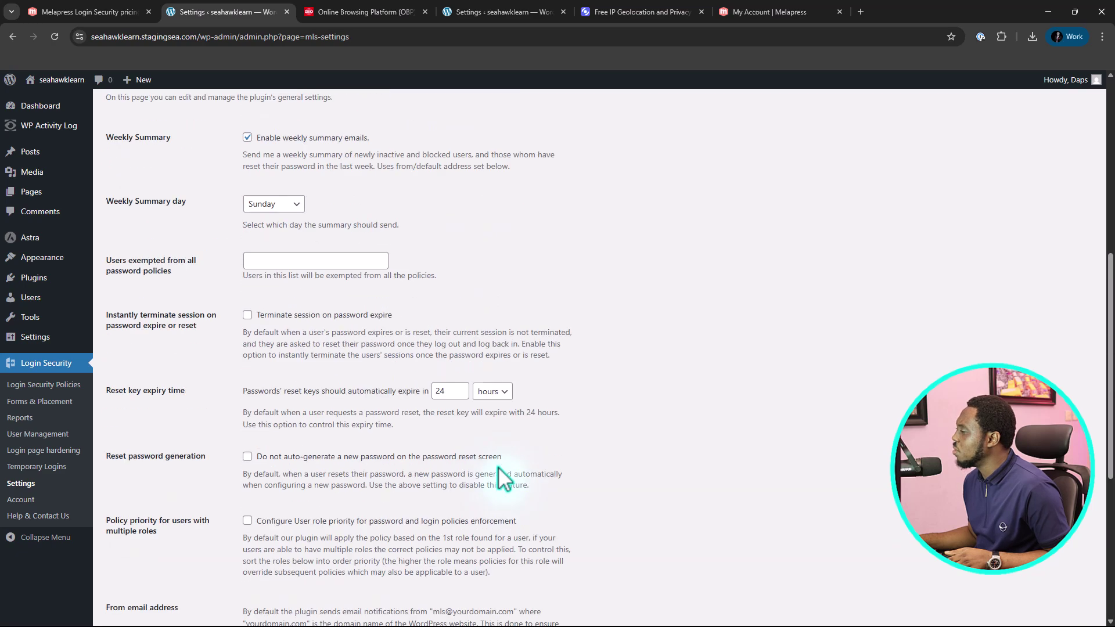